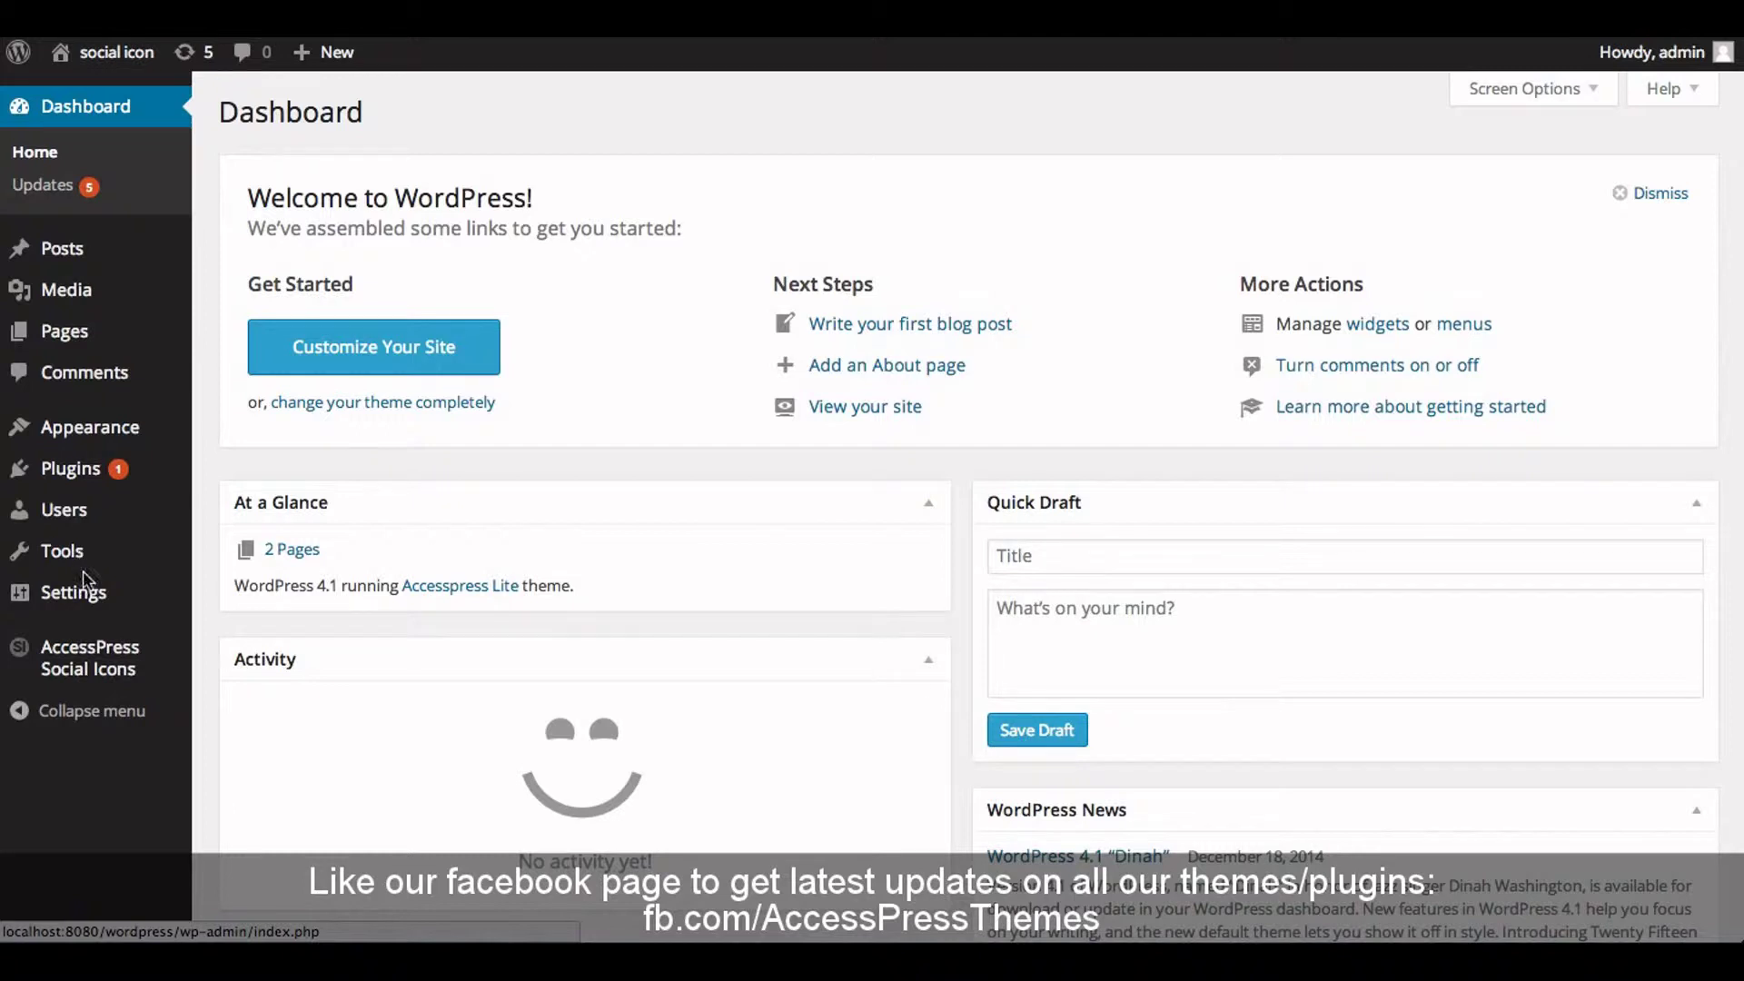
Start a new, empty social icons set from the AccessPress Social Icons page
{"action": "left_click", "coordinate": [79, 662]}
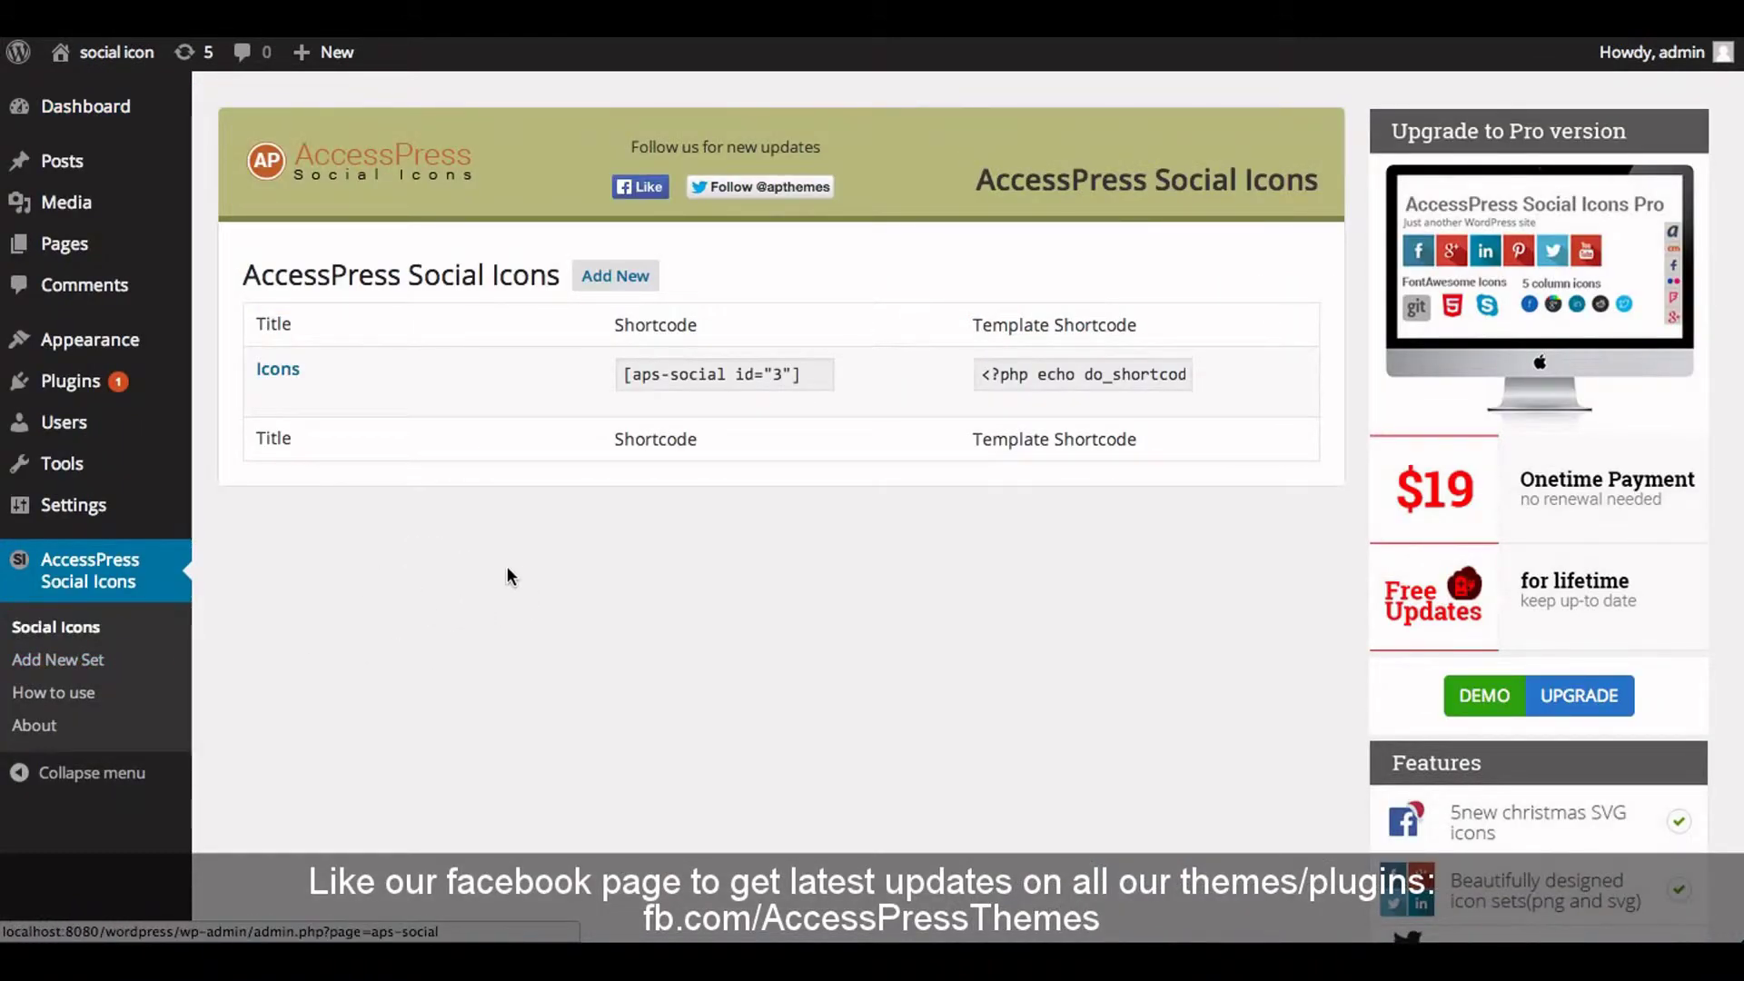
{"action": "left_click", "coordinate": [615, 276]}
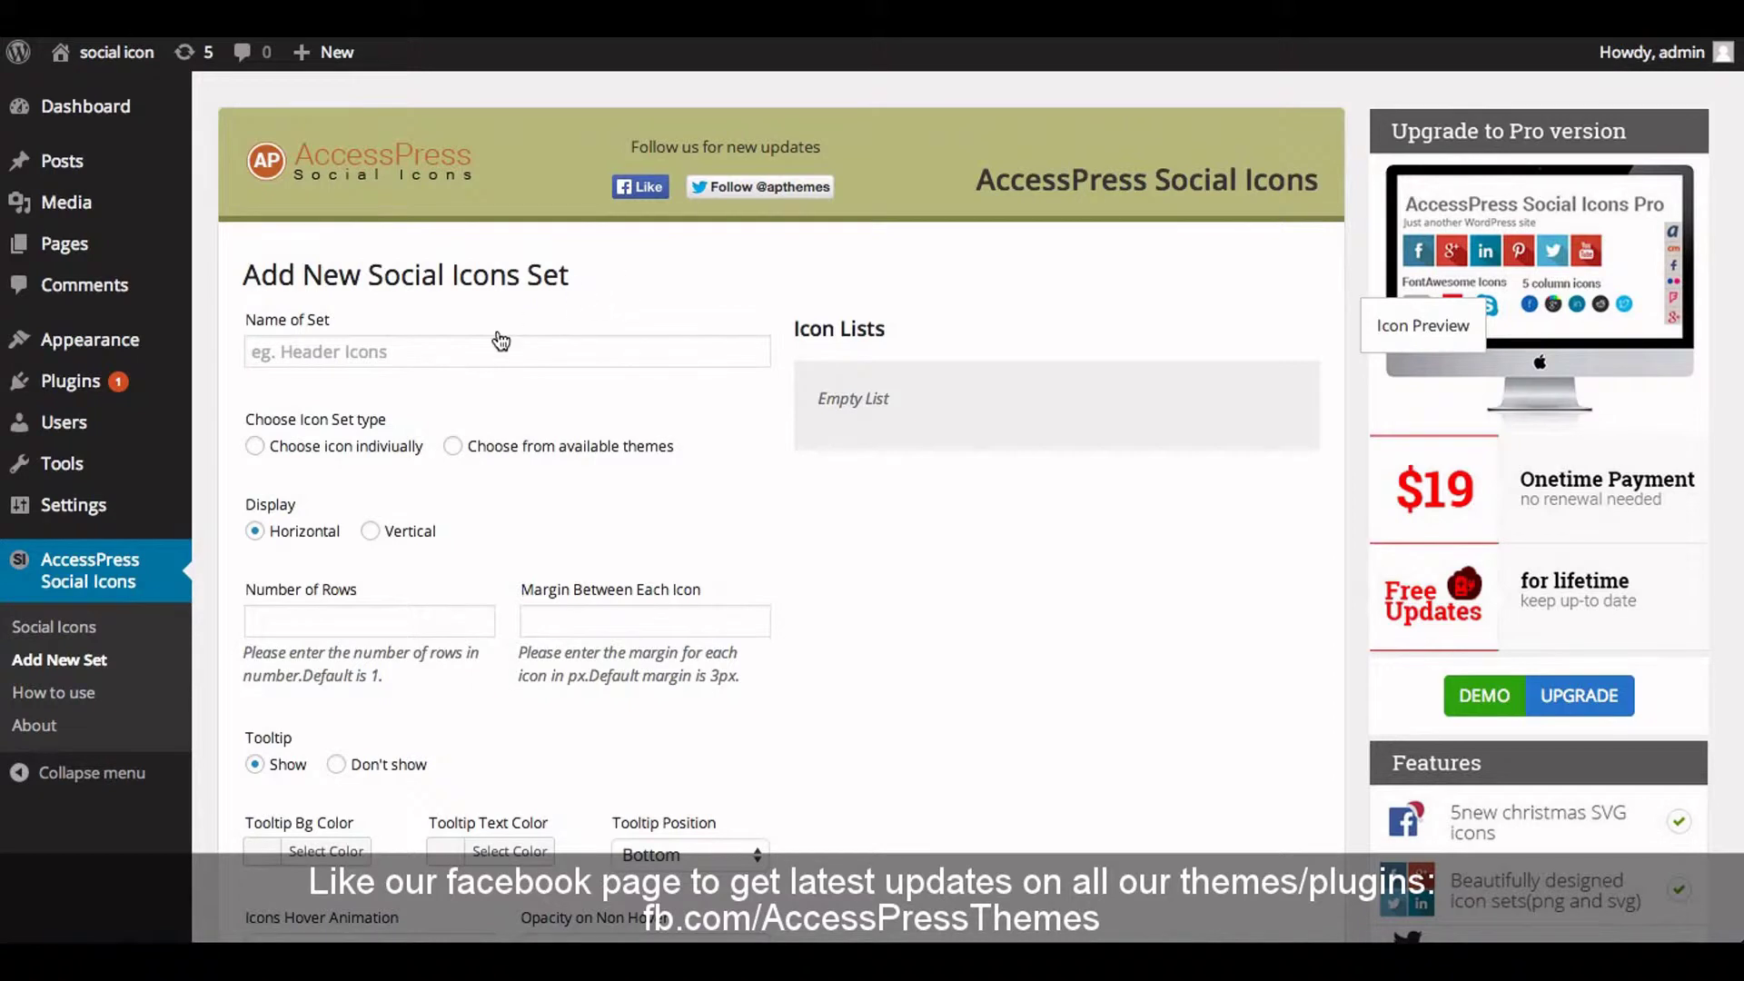
Name the set 'Icon Individual' and switch it to choosing icons individually
{"action": "left_click", "coordinate": [445, 349]}
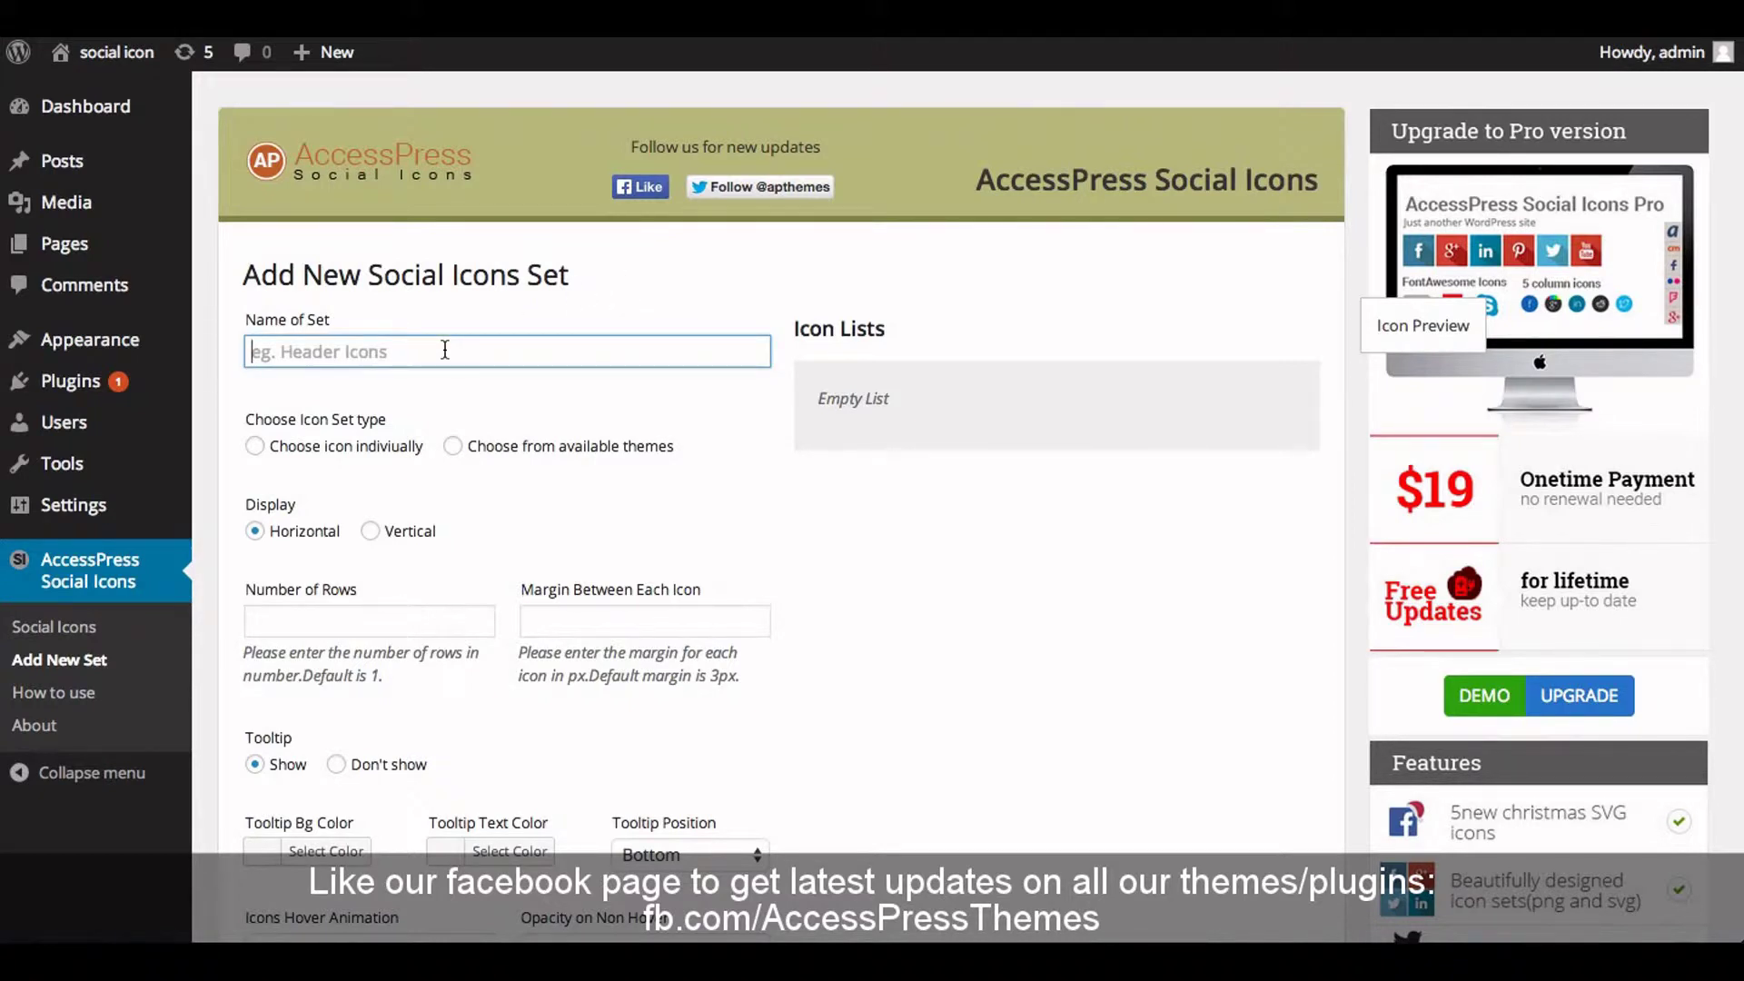
{"action": "type", "text": "Icon "}
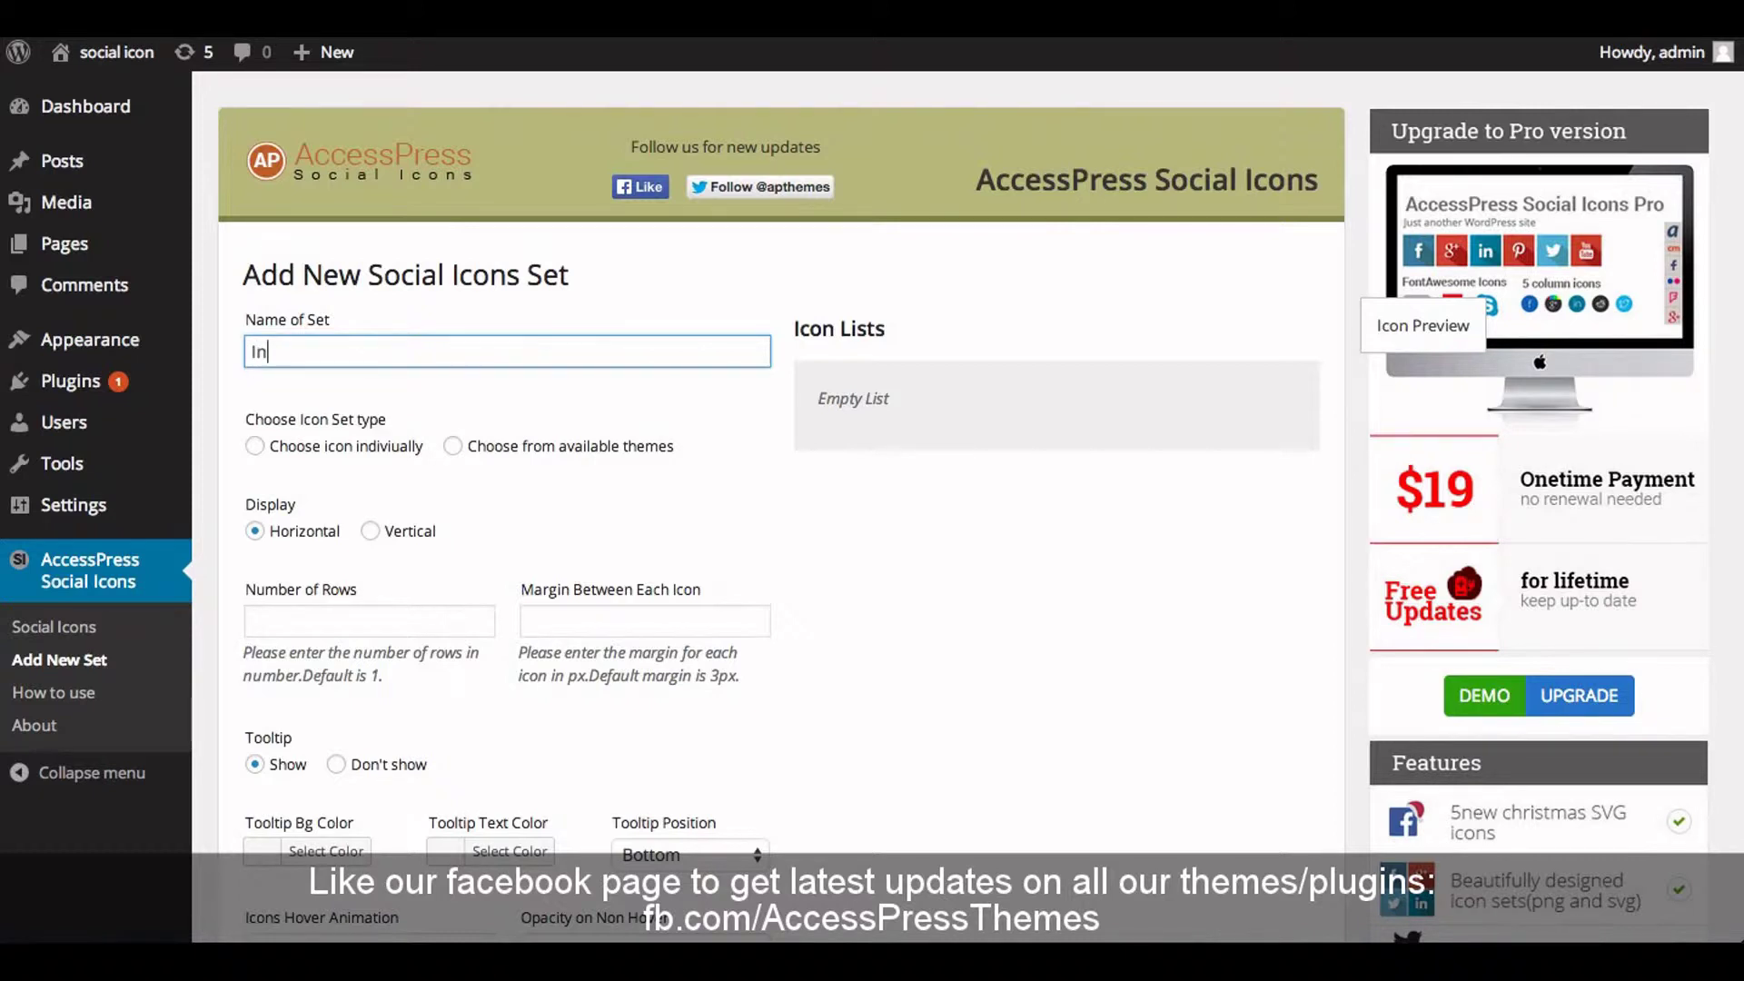
{"action": "type", "text": "Indi"}
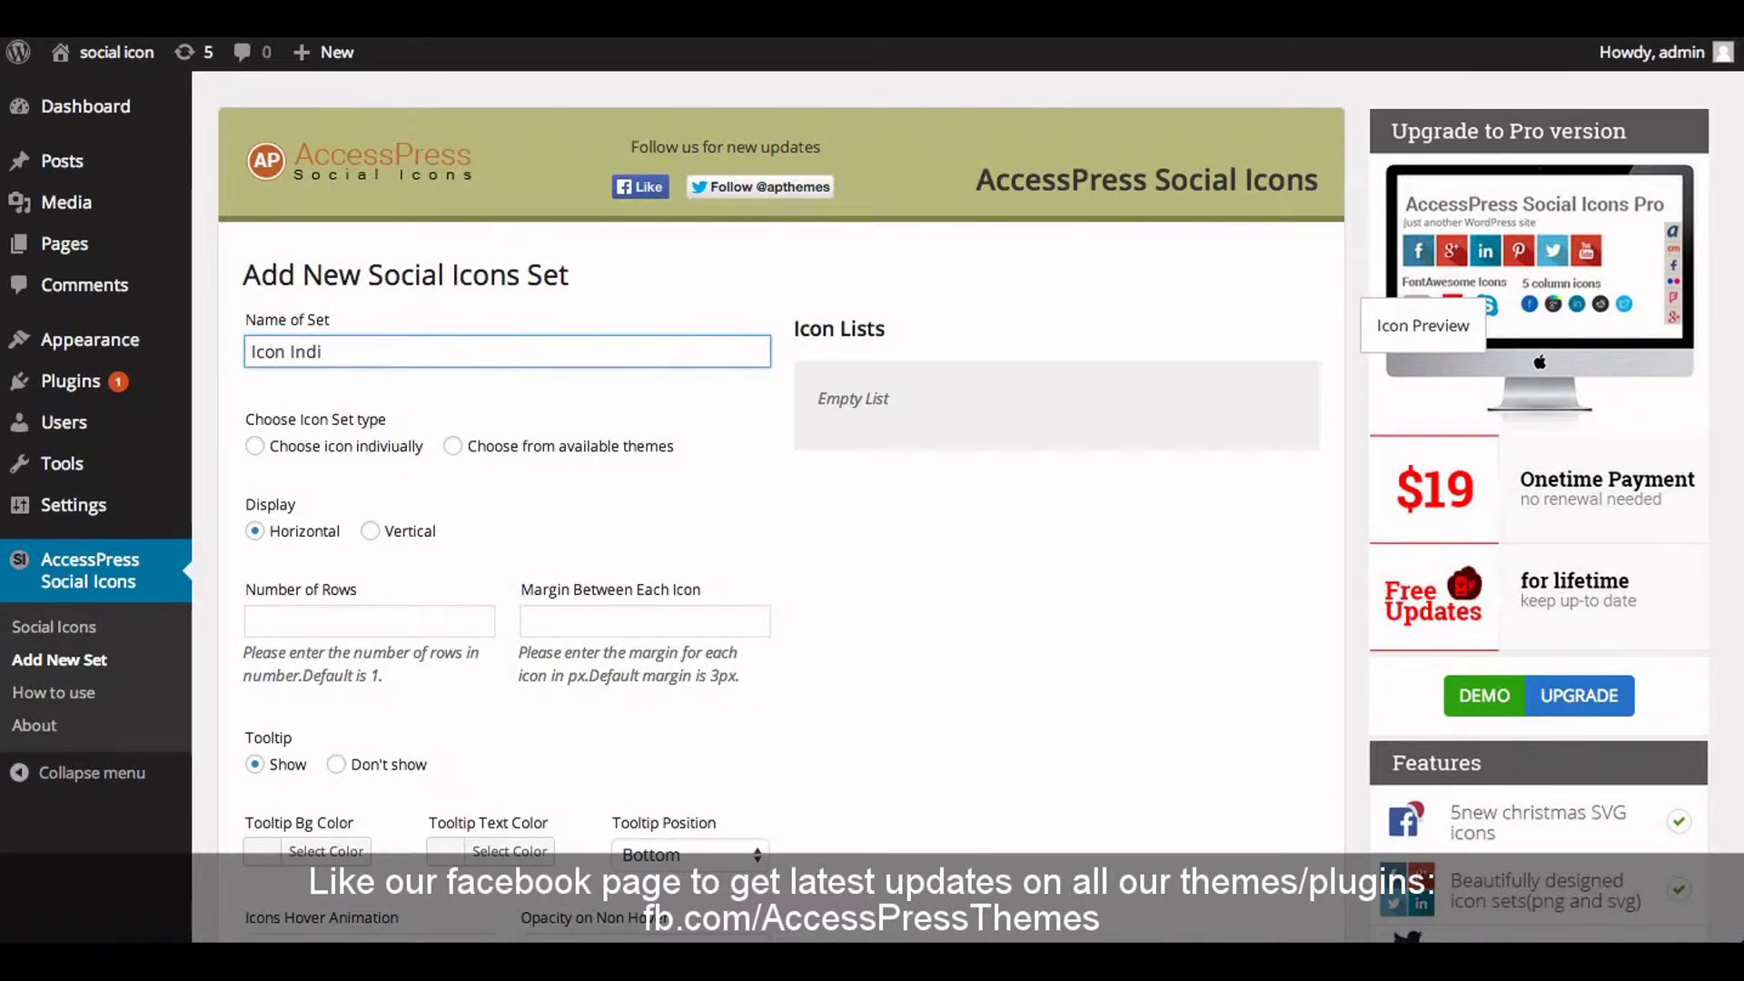
{"action": "type", "text": "vidual"}
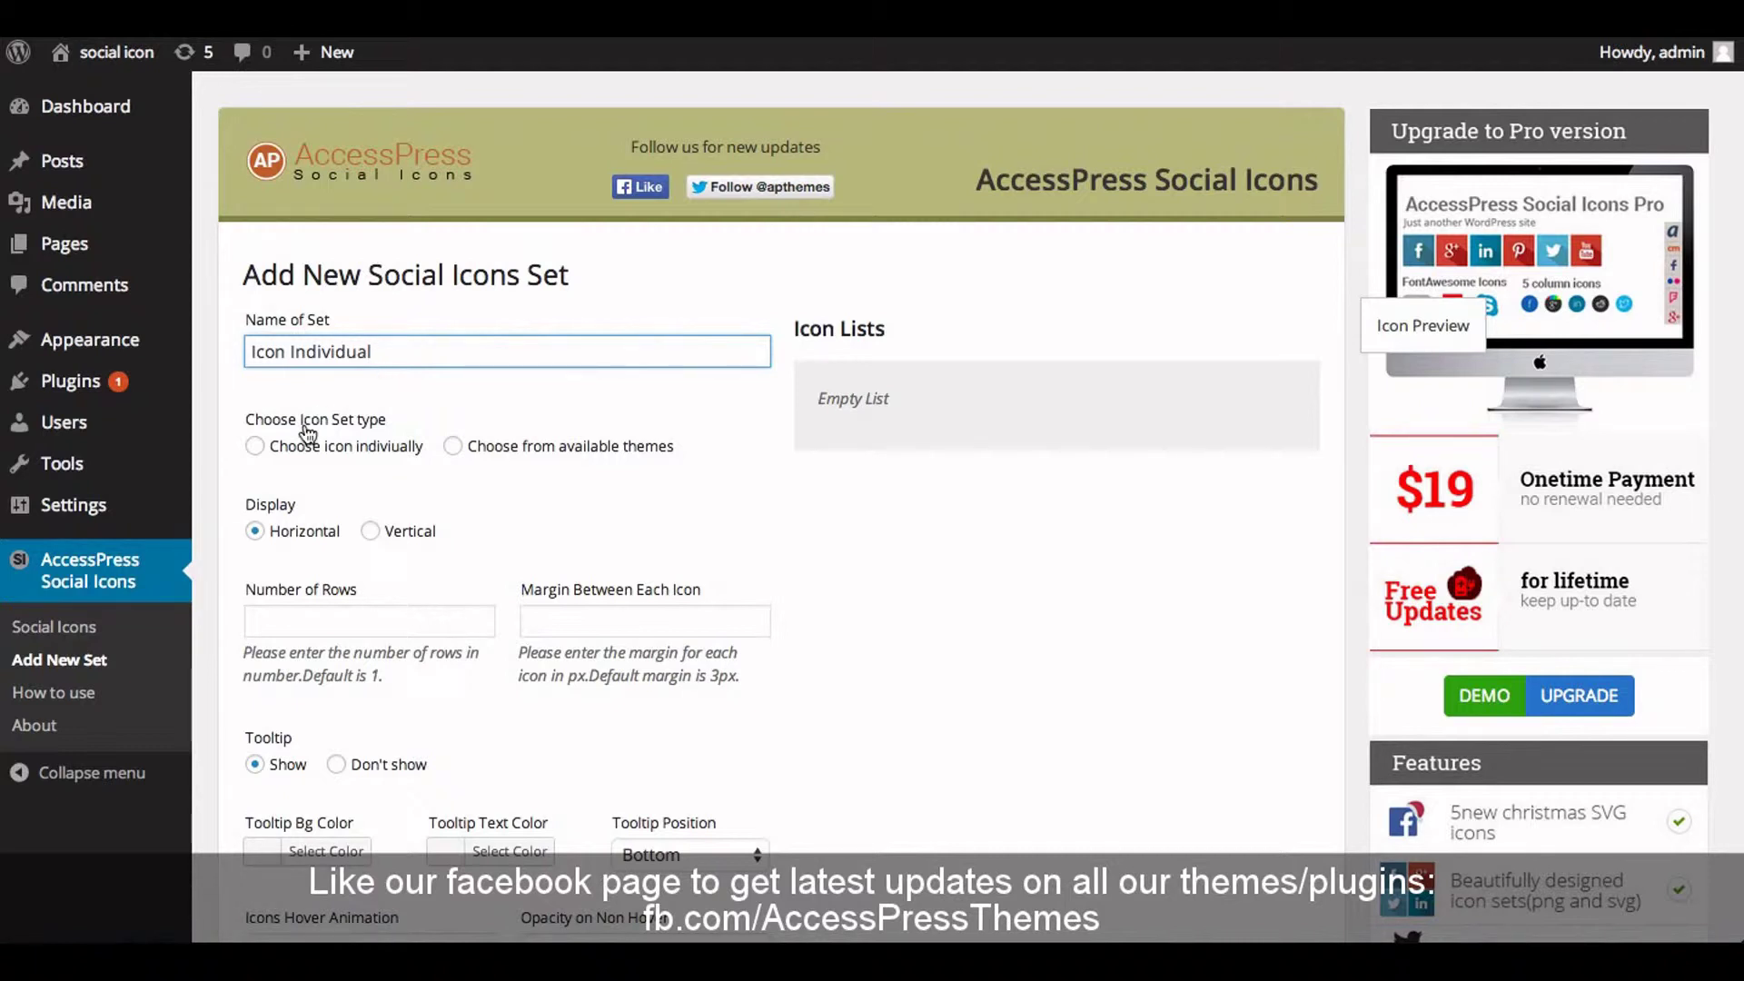
{"action": "left_click", "coordinate": [255, 446]}
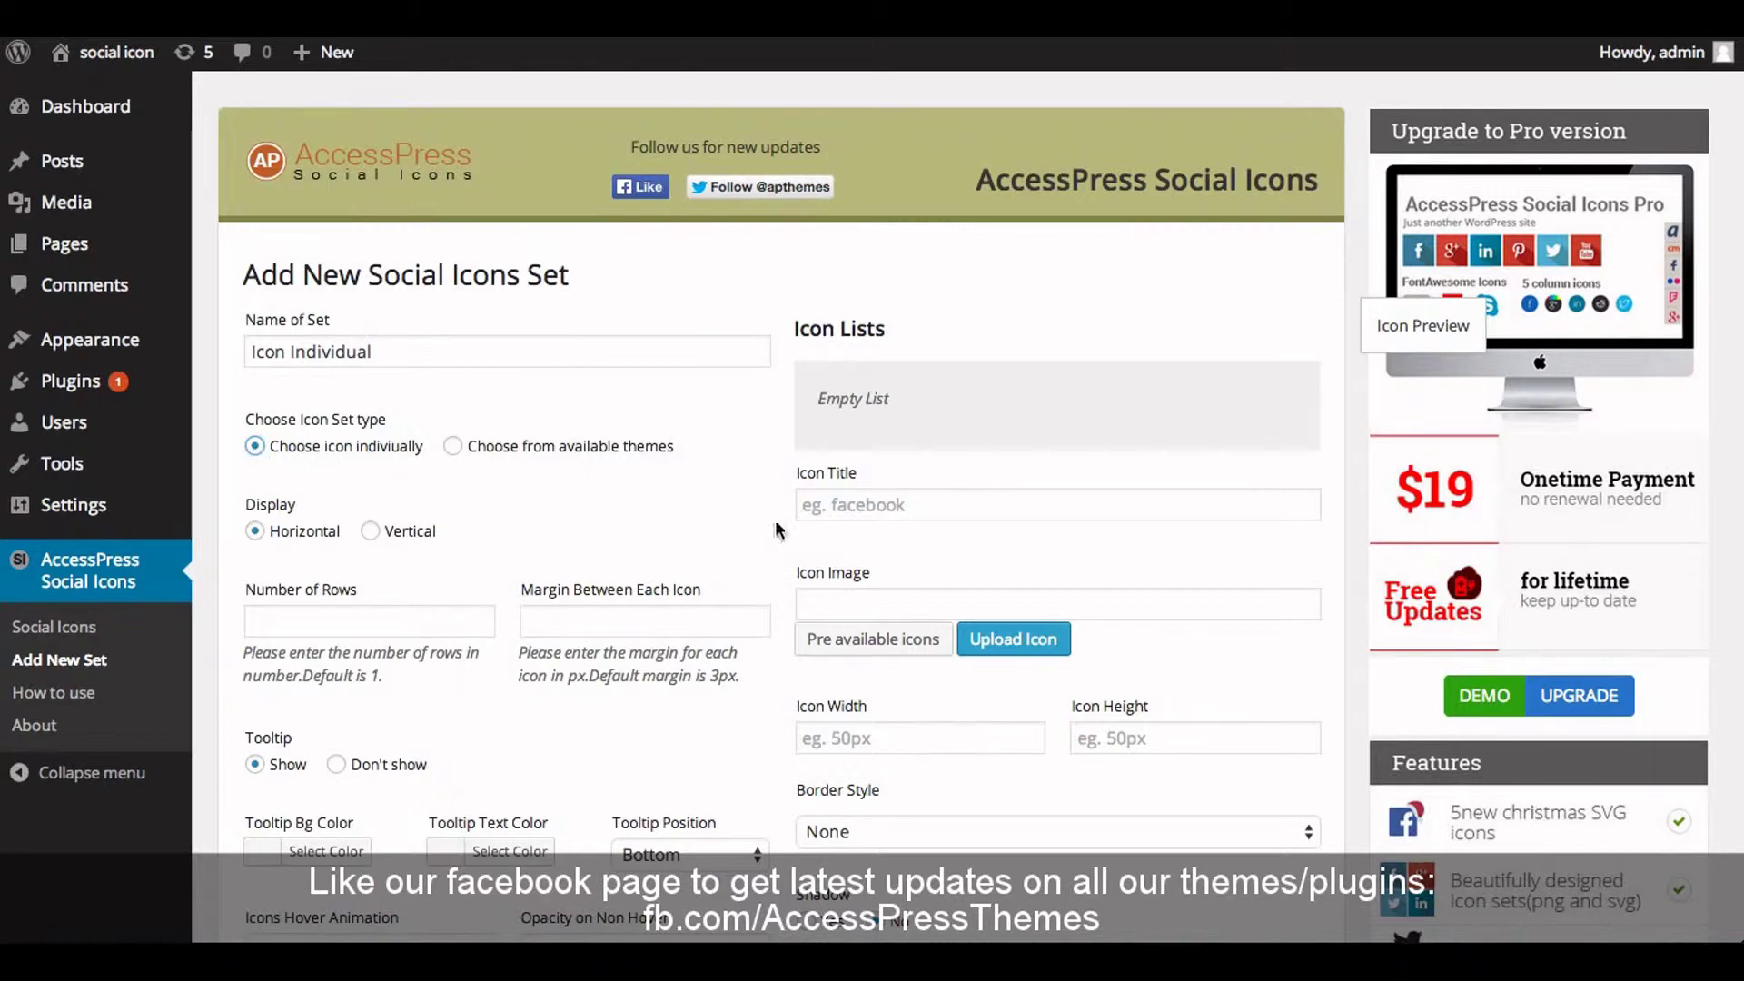
Title the icon 'Facebook' and use the Set 5 hexagon Facebook image from the pre-available icons
{"action": "left_click", "coordinate": [873, 506]}
{"action": "type", "text": "F"}
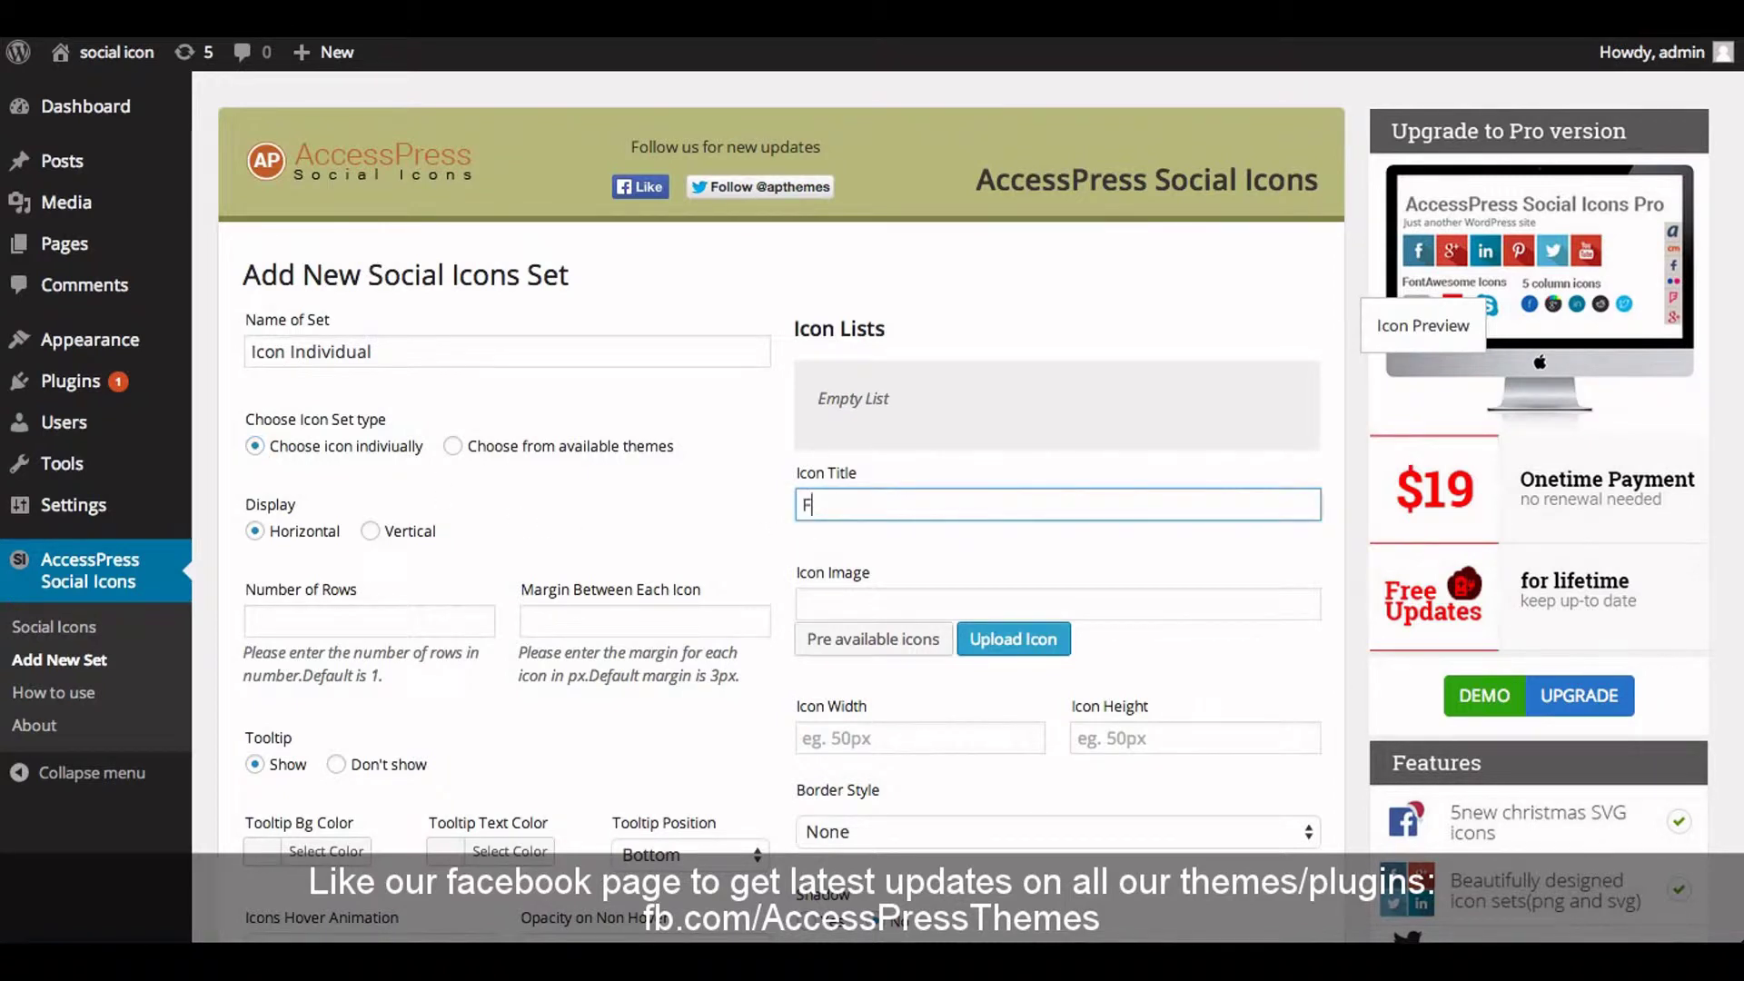
{"action": "type", "text": "acebook"}
{"action": "left_click", "coordinate": [854, 617]}
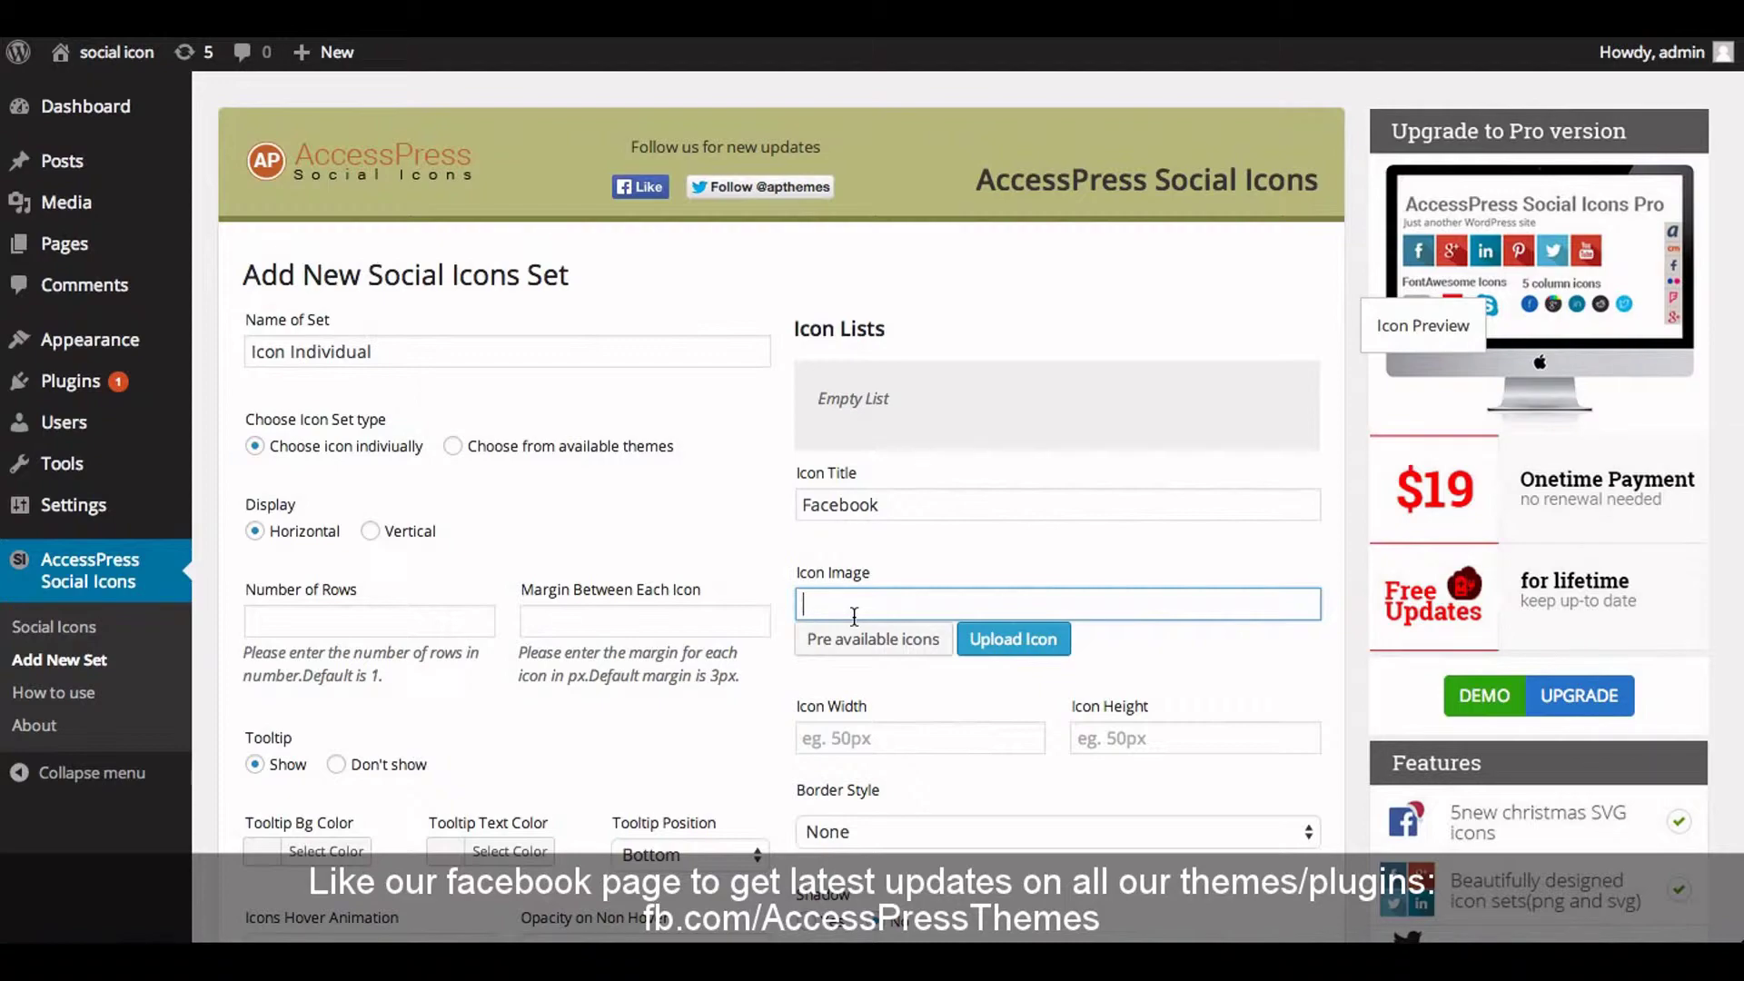
{"action": "left_click", "coordinate": [855, 643]}
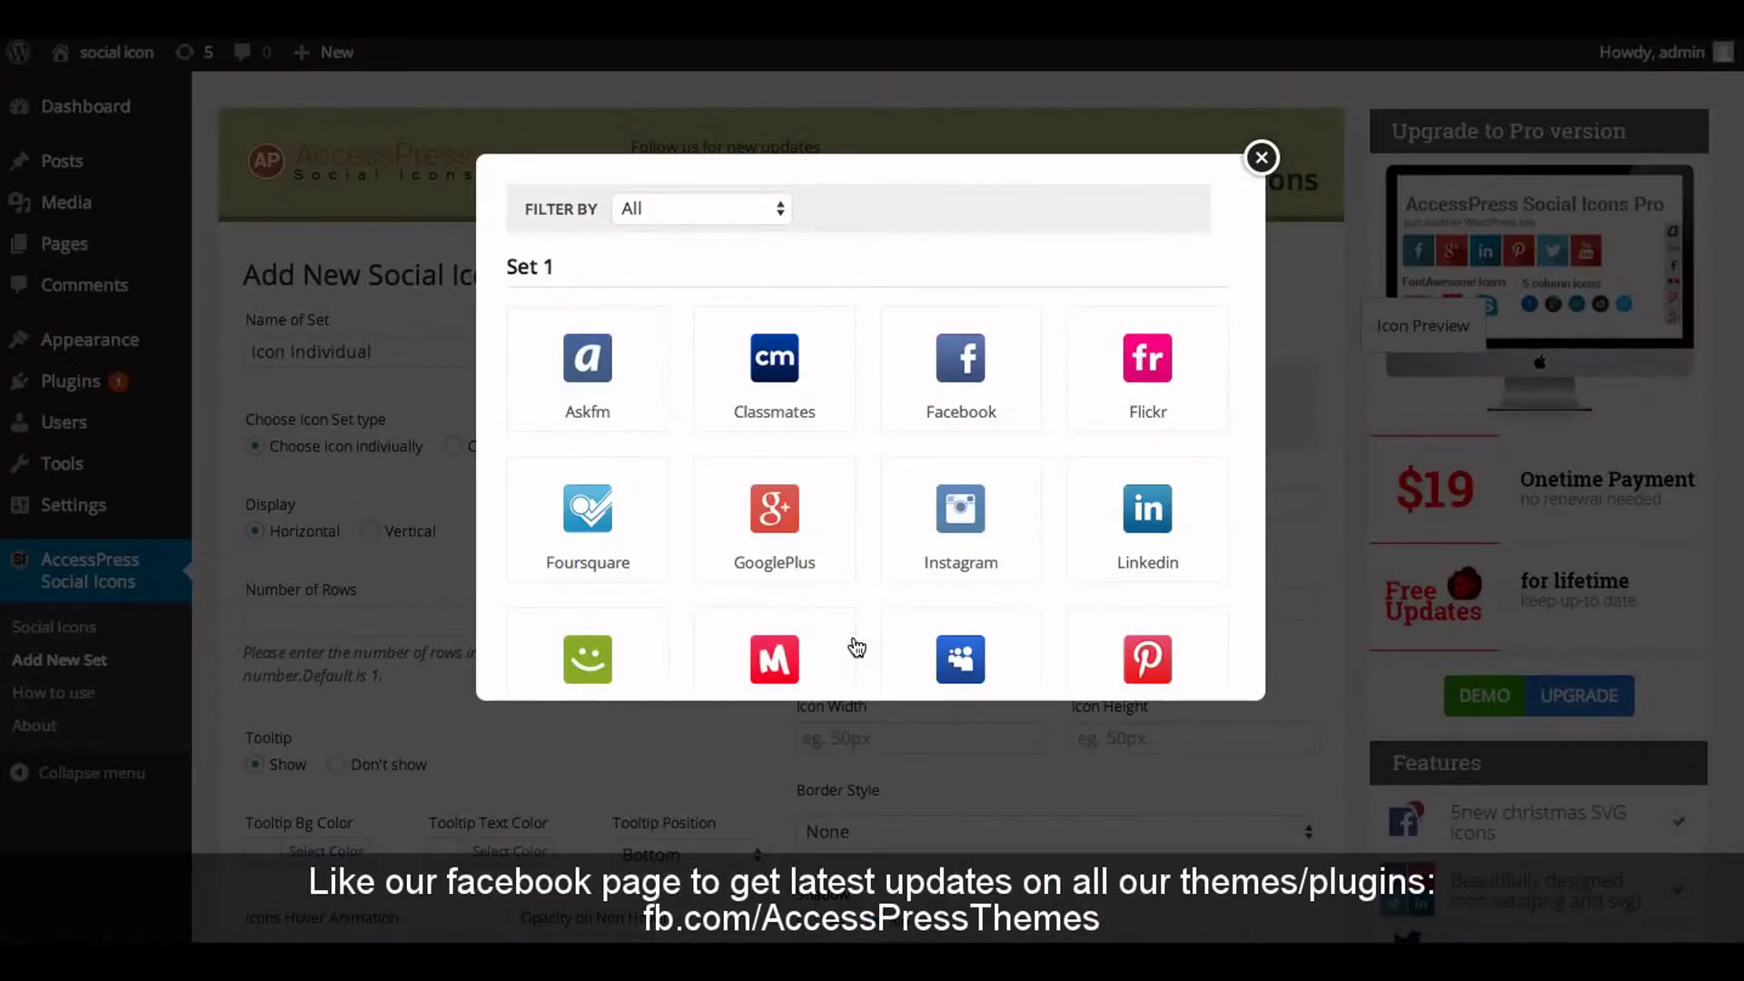
{"action": "left_click", "coordinate": [725, 212]}
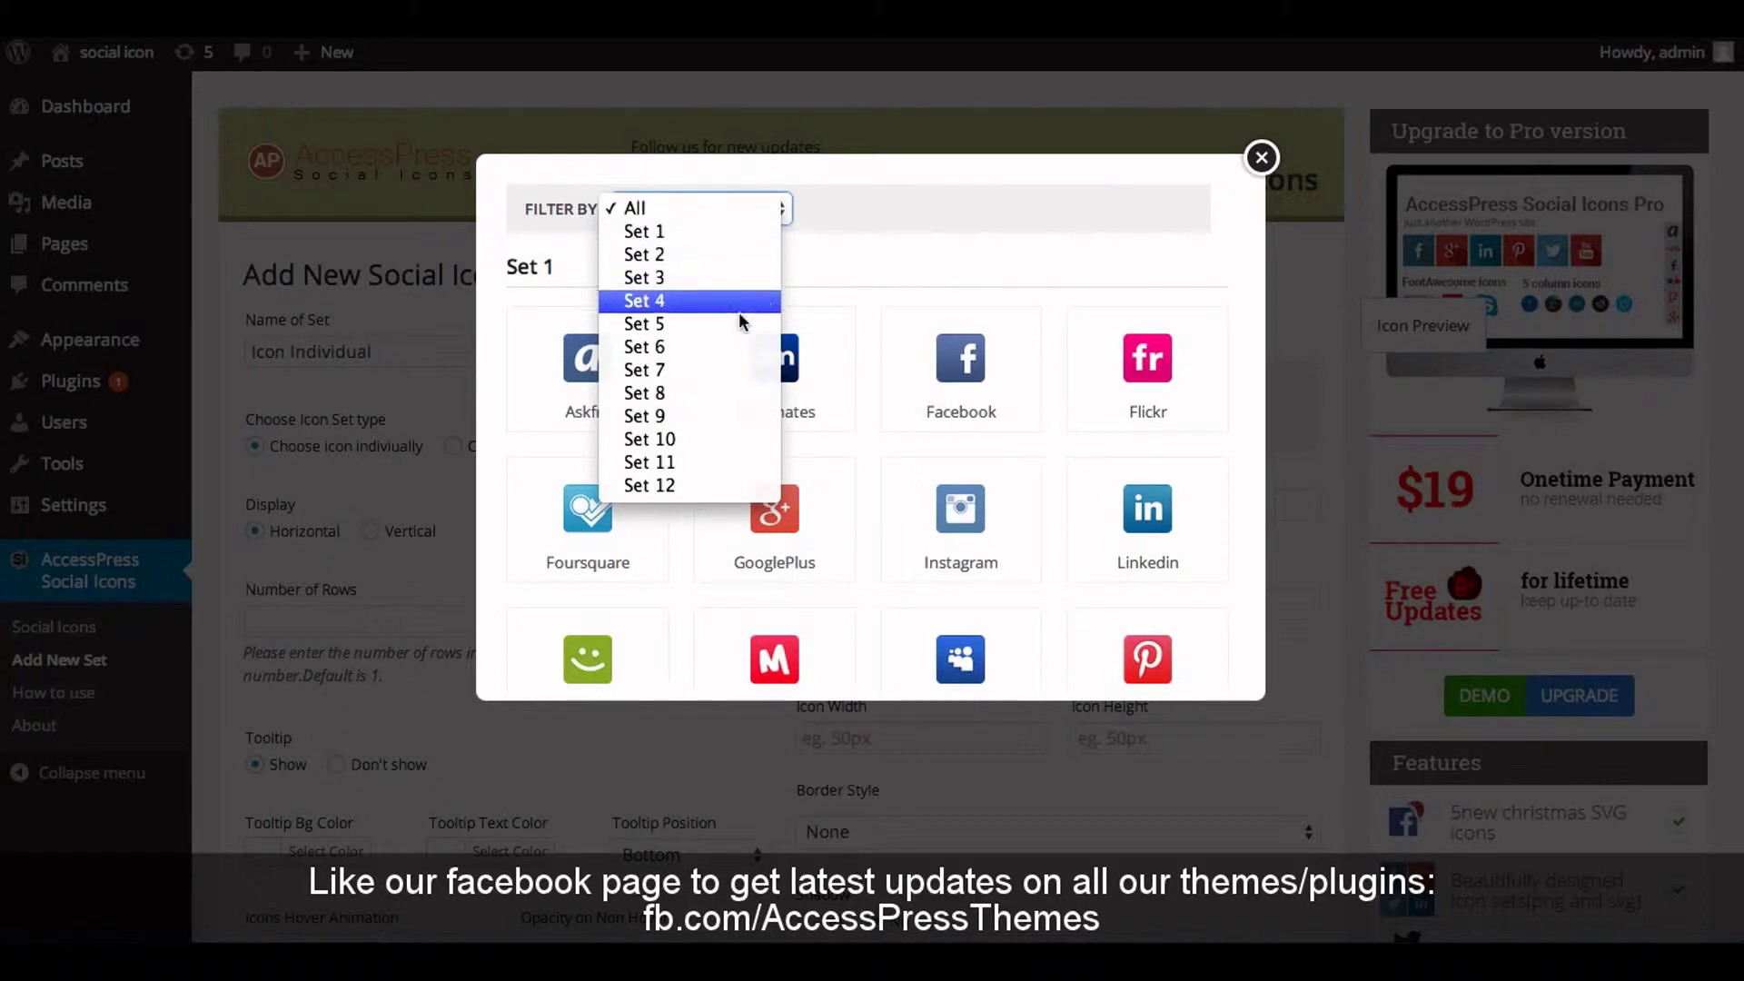
{"action": "left_click", "coordinate": [770, 325]}
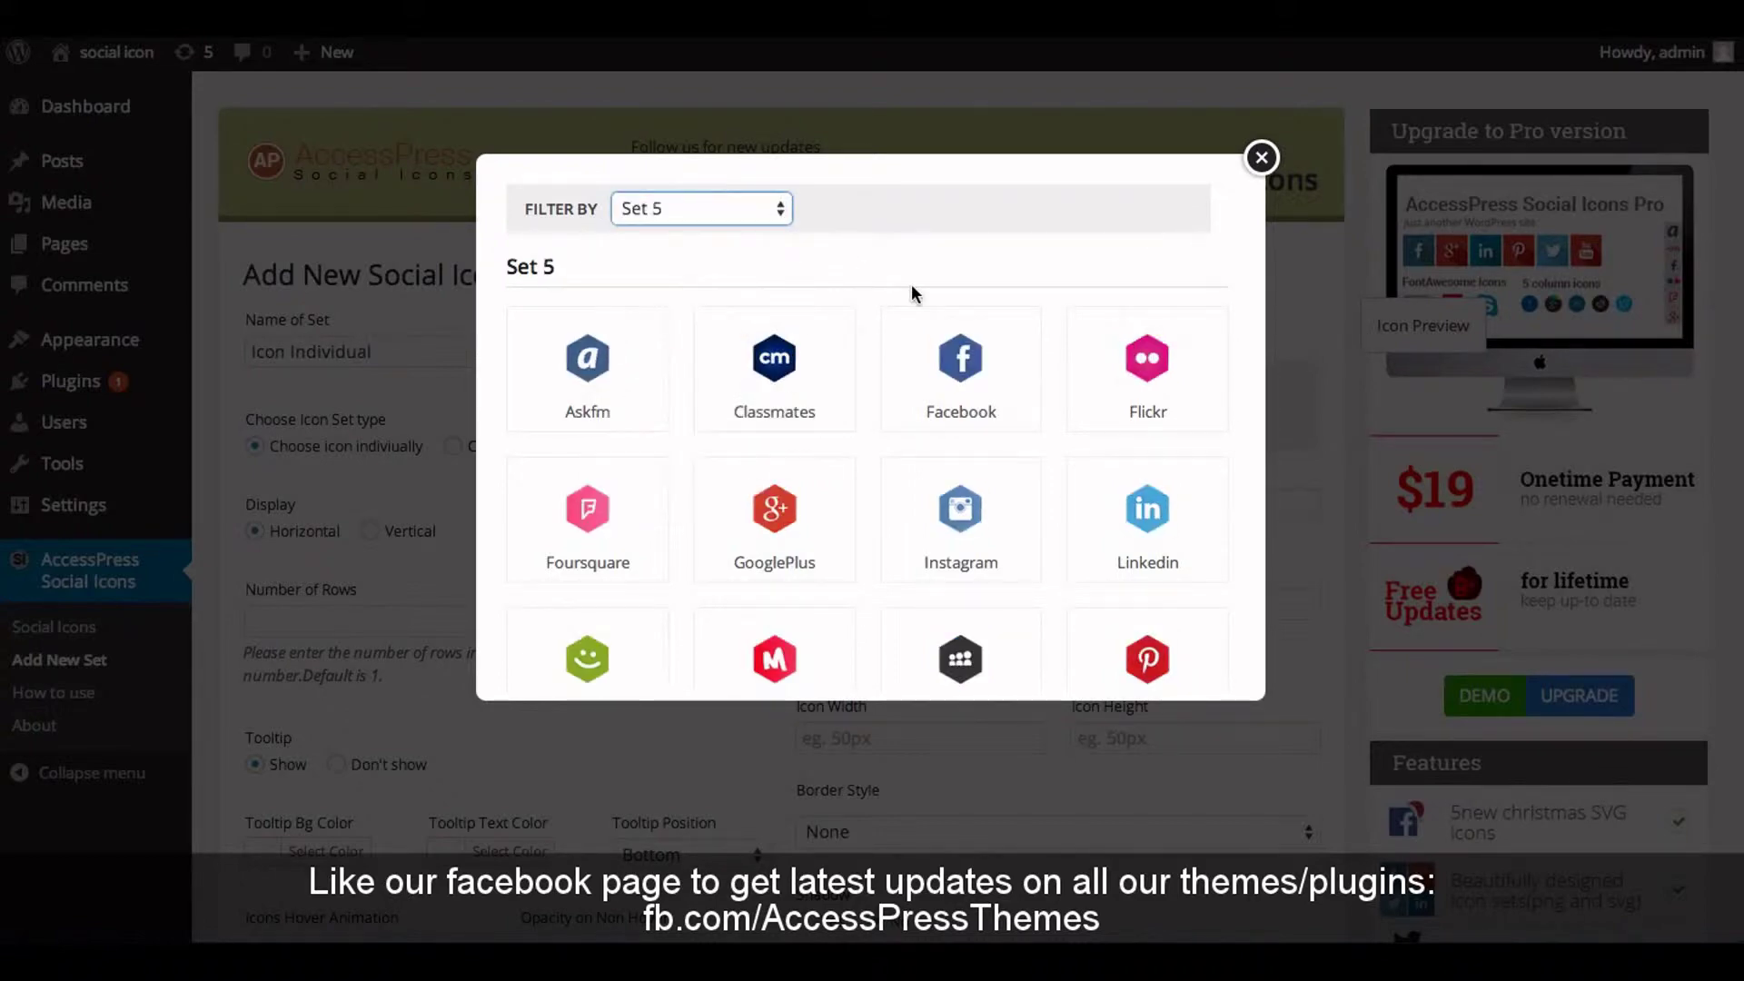
{"action": "left_click", "coordinate": [1262, 158]}
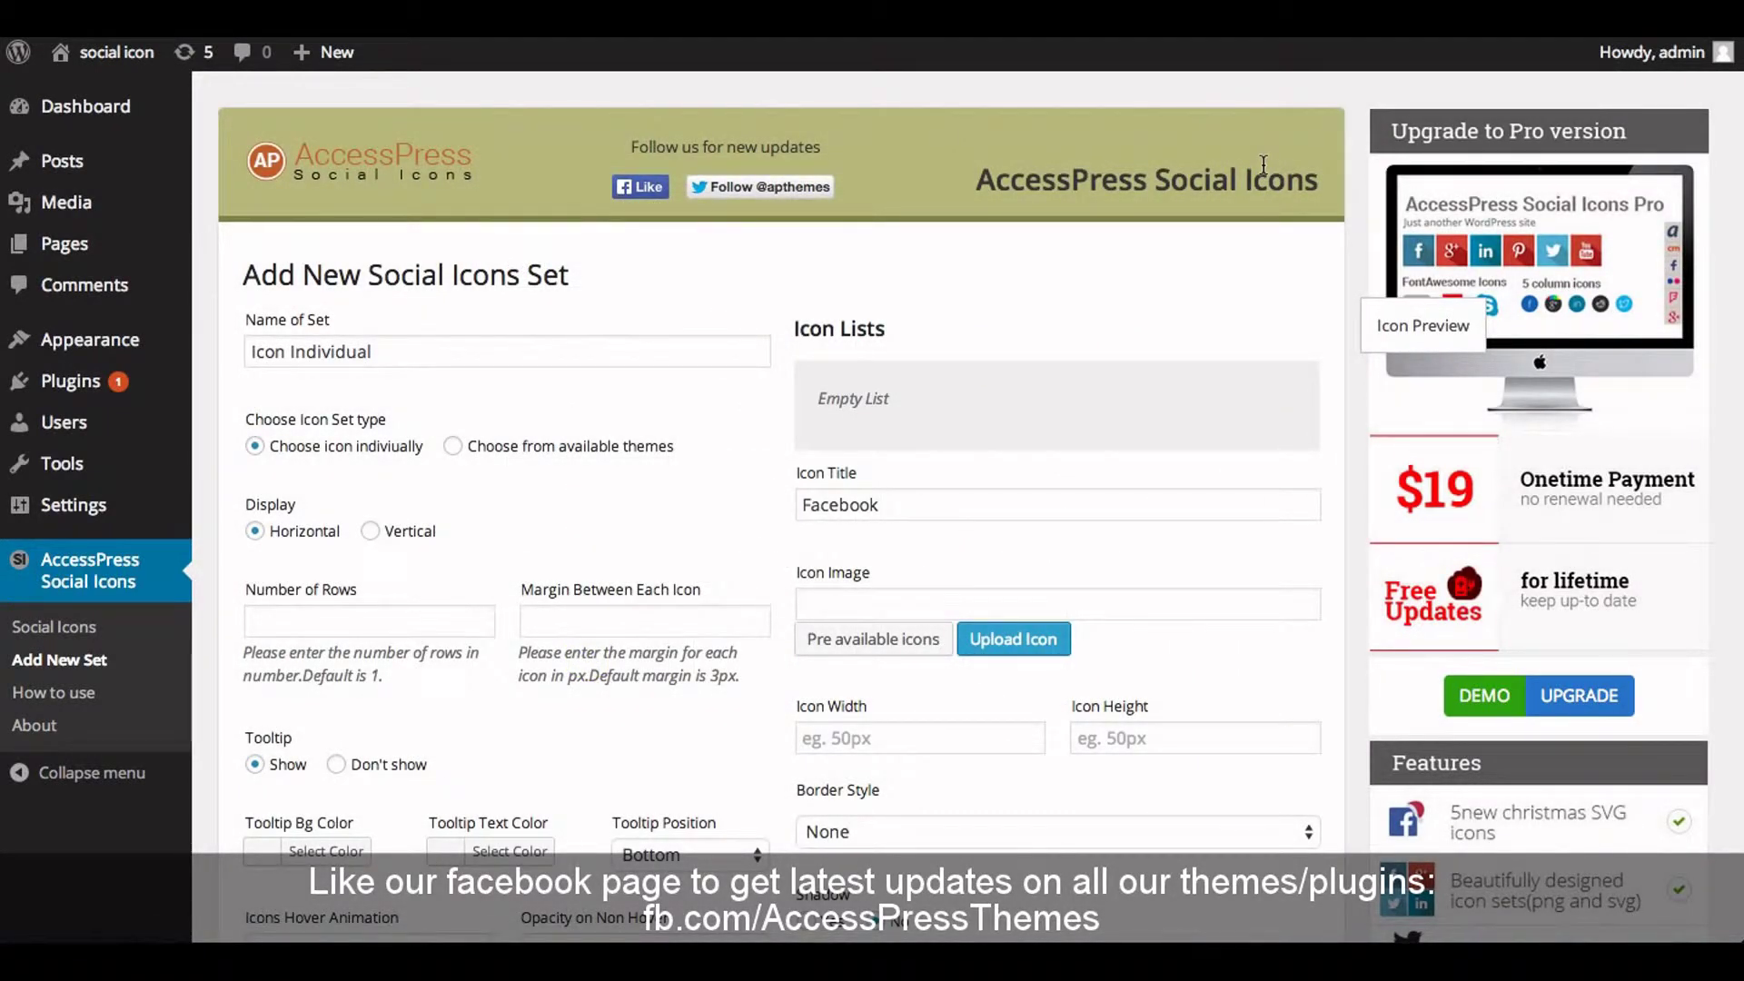
{"action": "left_click", "coordinate": [996, 647]}
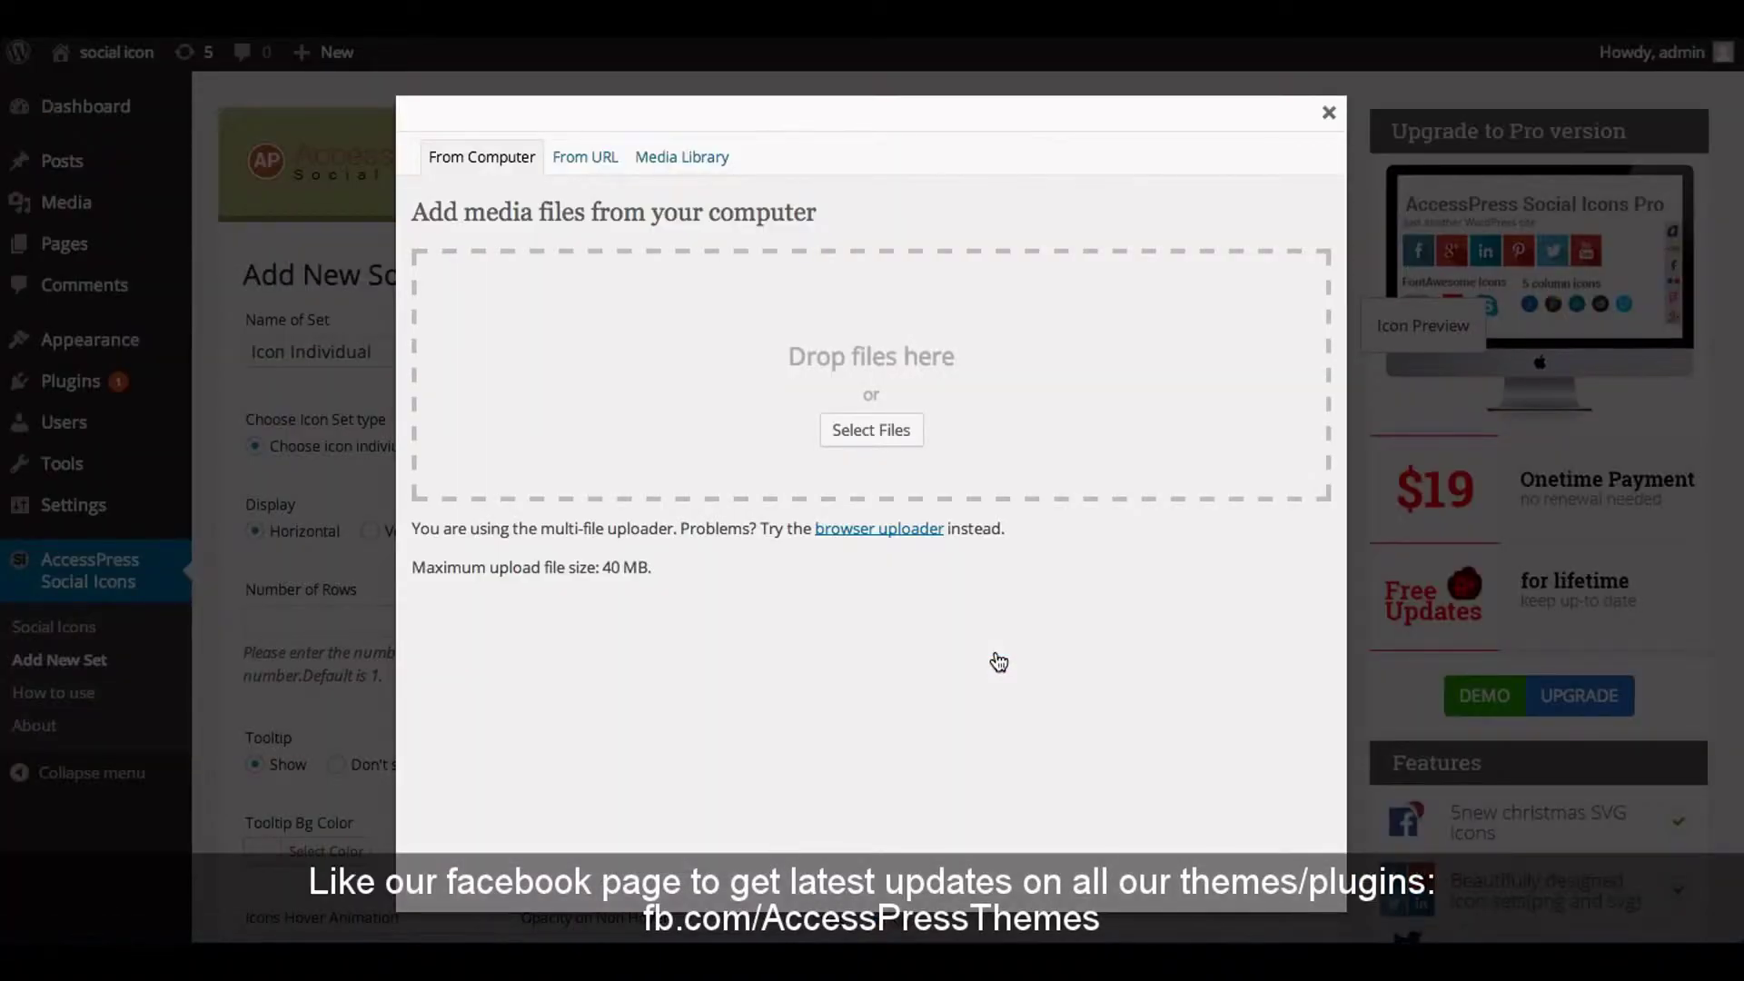
{"action": "left_click", "coordinate": [1330, 126]}
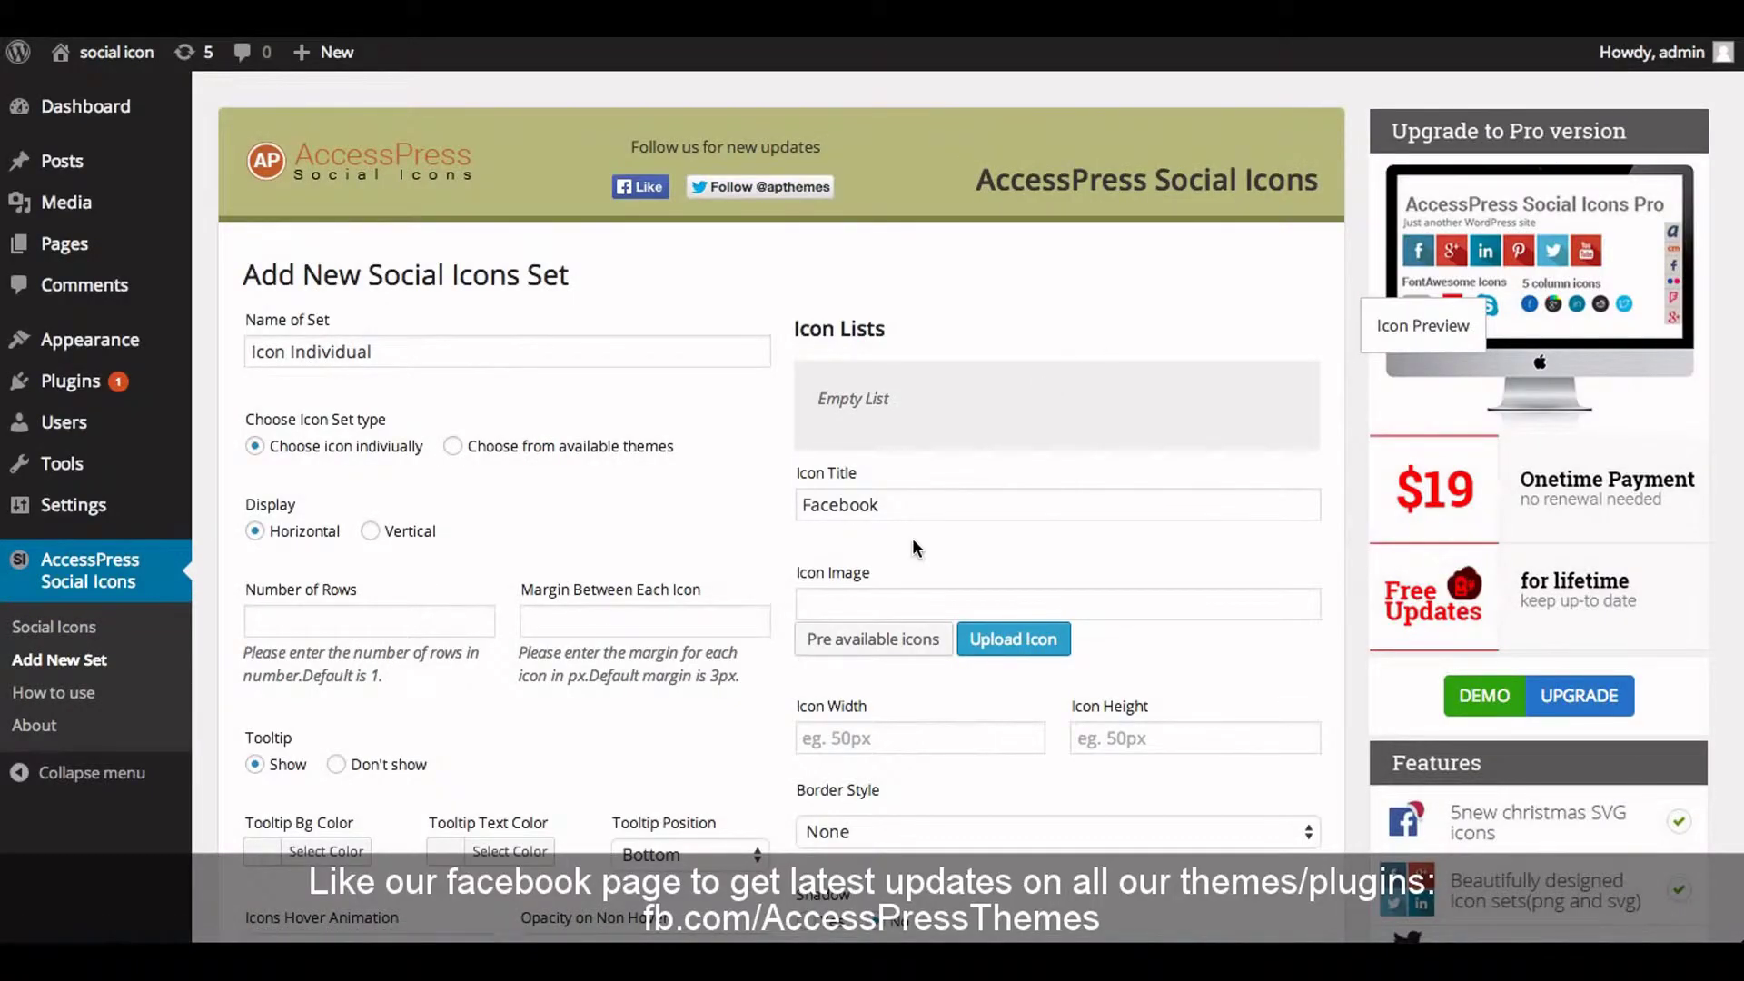
{"action": "left_click", "coordinate": [854, 640]}
{"action": "left_click", "coordinate": [899, 408]}
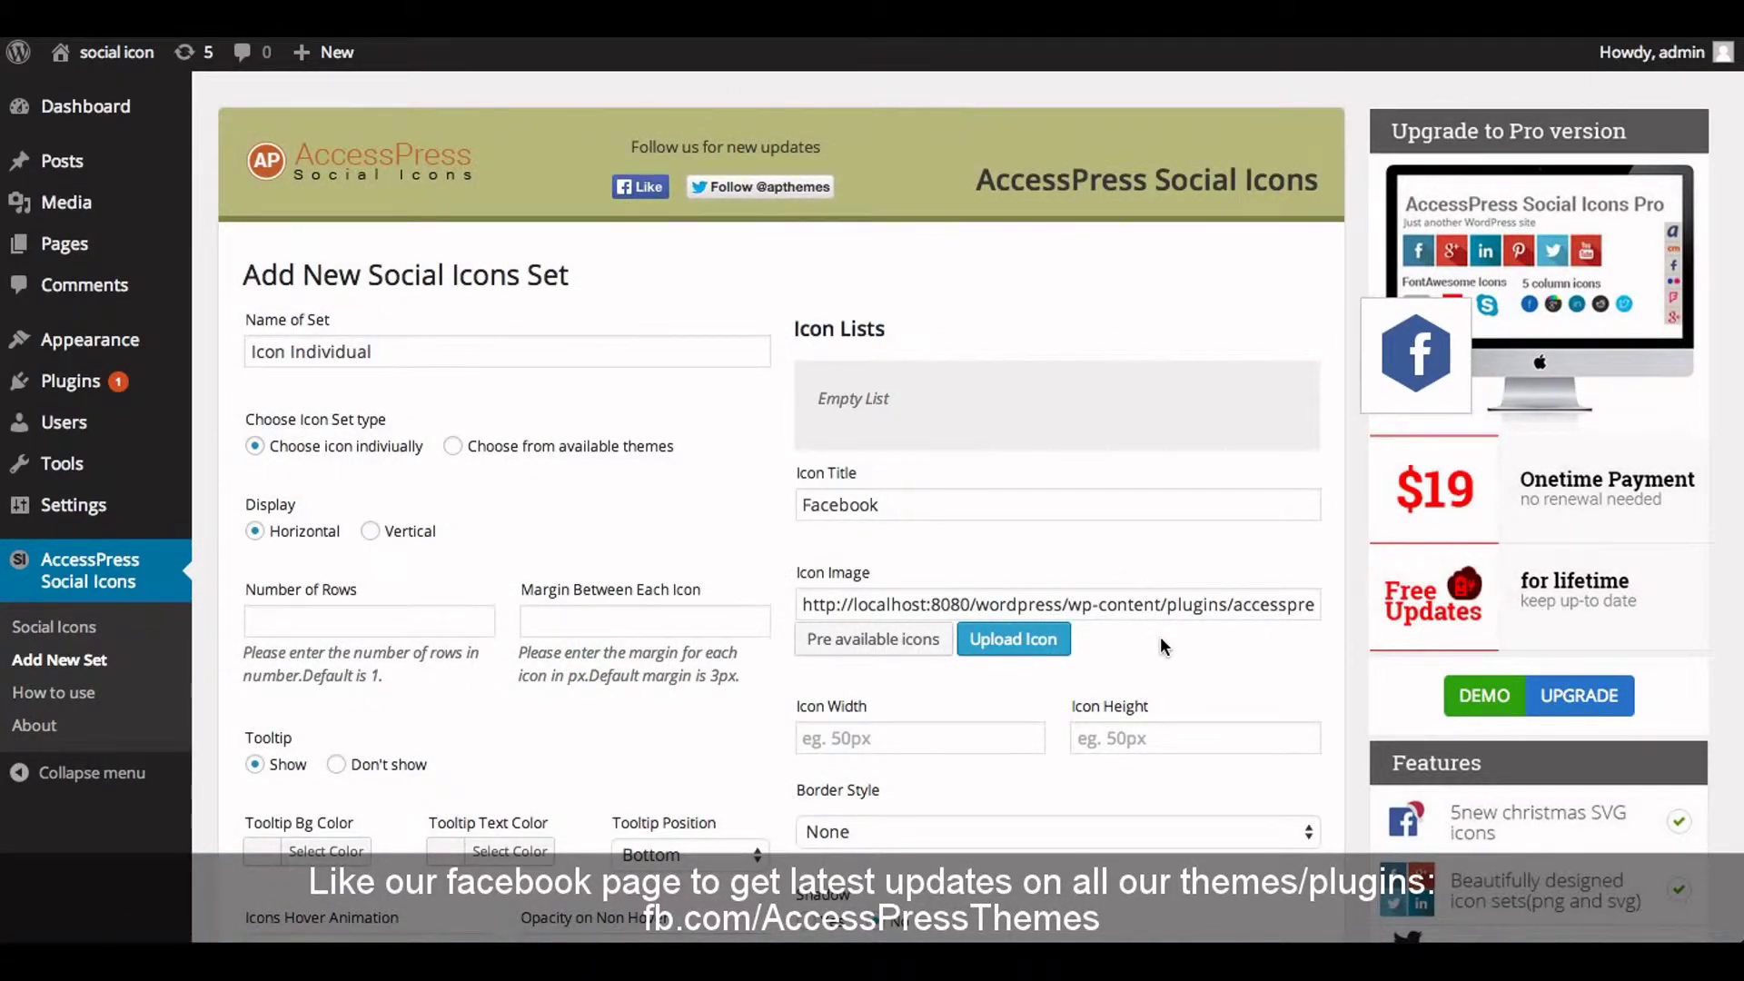
Set the Facebook icon's width and height to 100px
{"action": "scroll", "coordinate": [1159, 636], "scroll_direction": "down", "scroll_amount": 1}
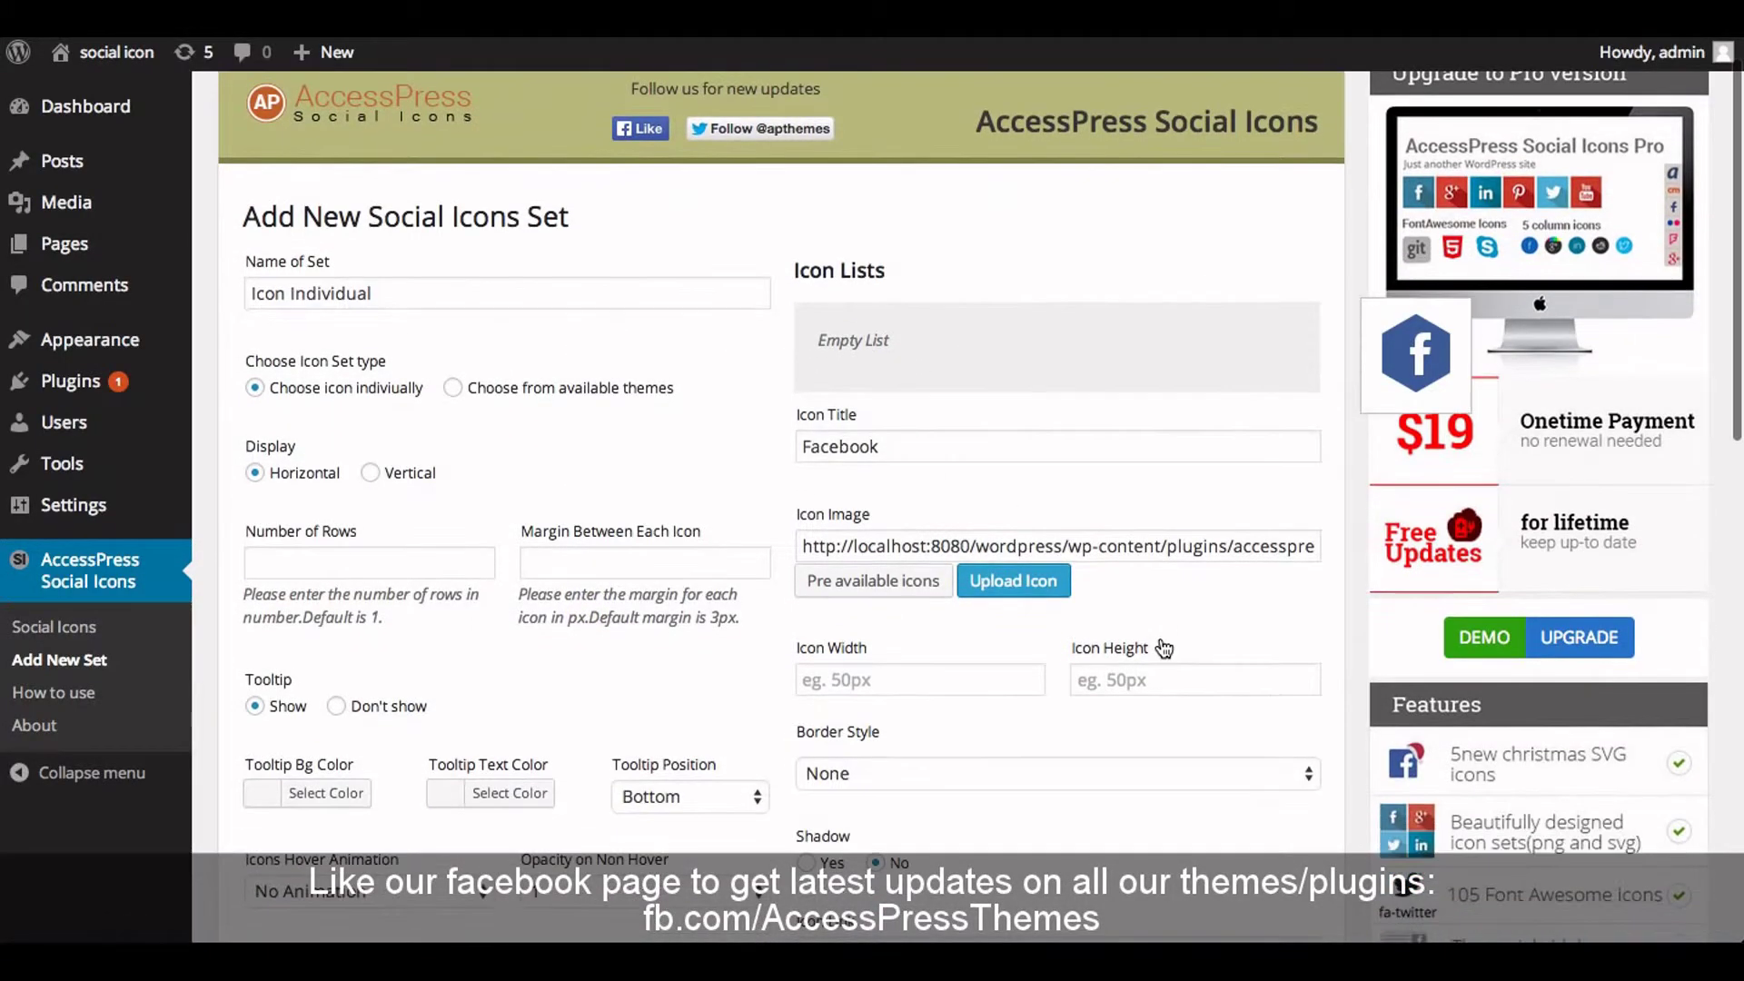
{"action": "left_click", "coordinate": [958, 675]}
{"action": "left_click", "coordinate": [1119, 679]}
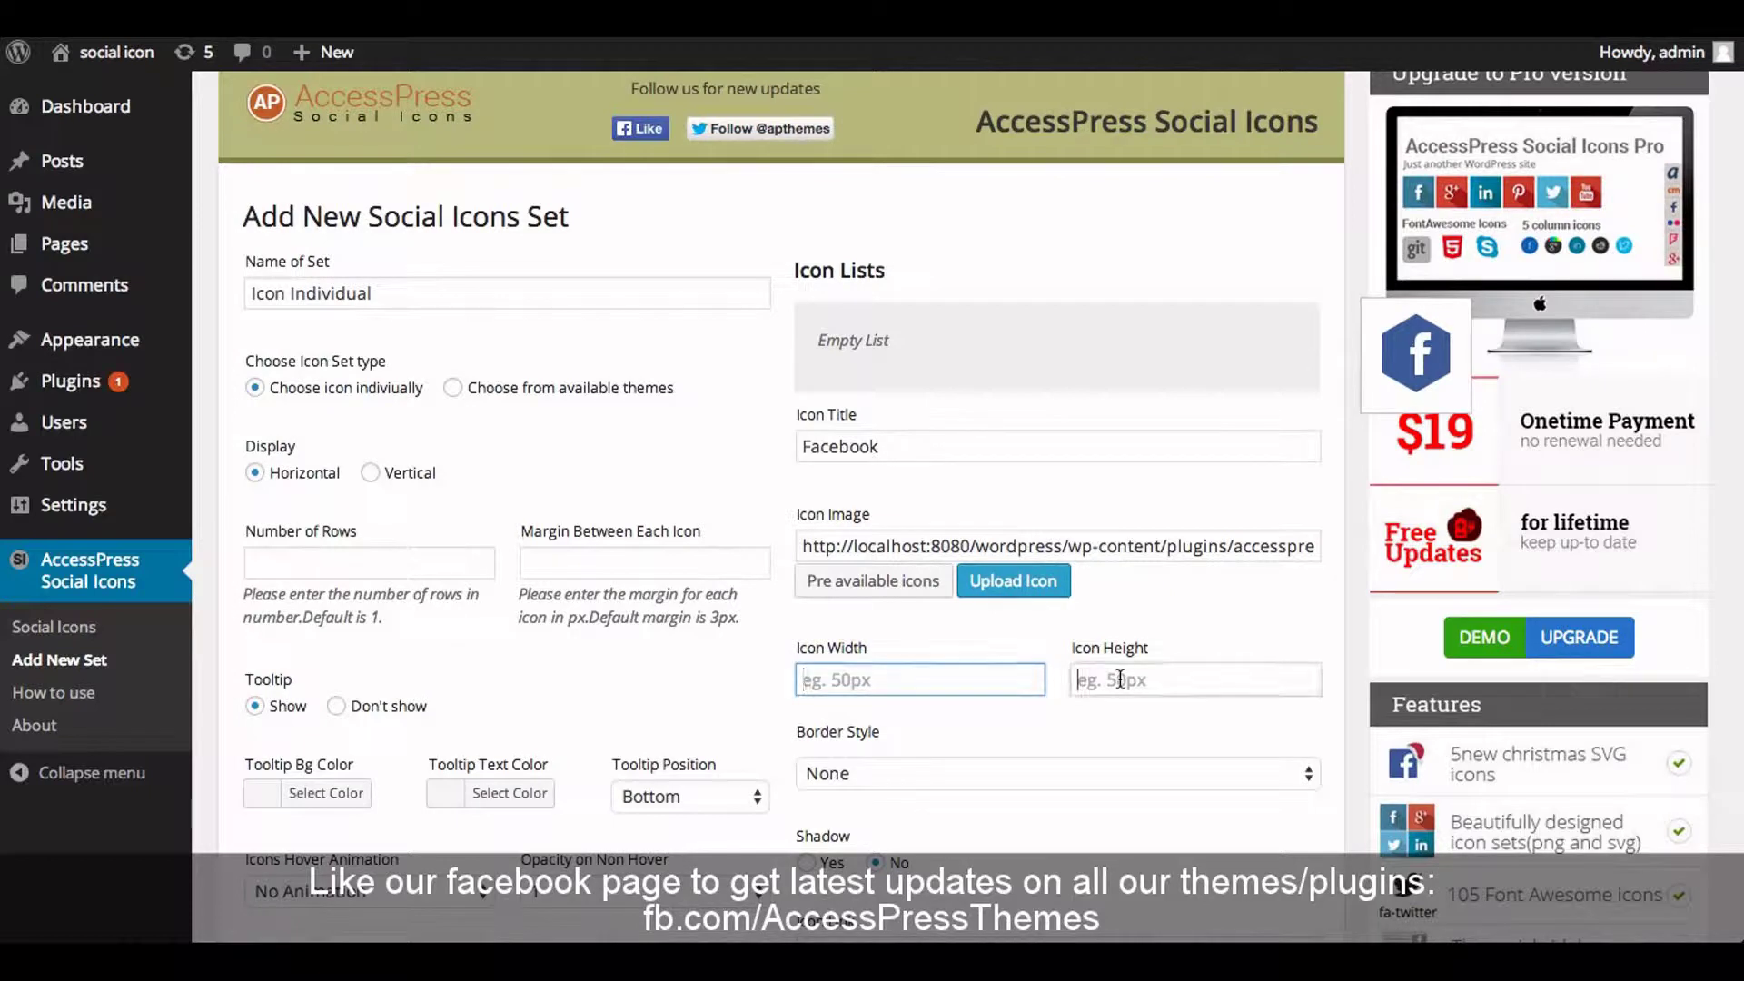
{"action": "left_click", "coordinate": [927, 686]}
{"action": "type", "text": "100p"}
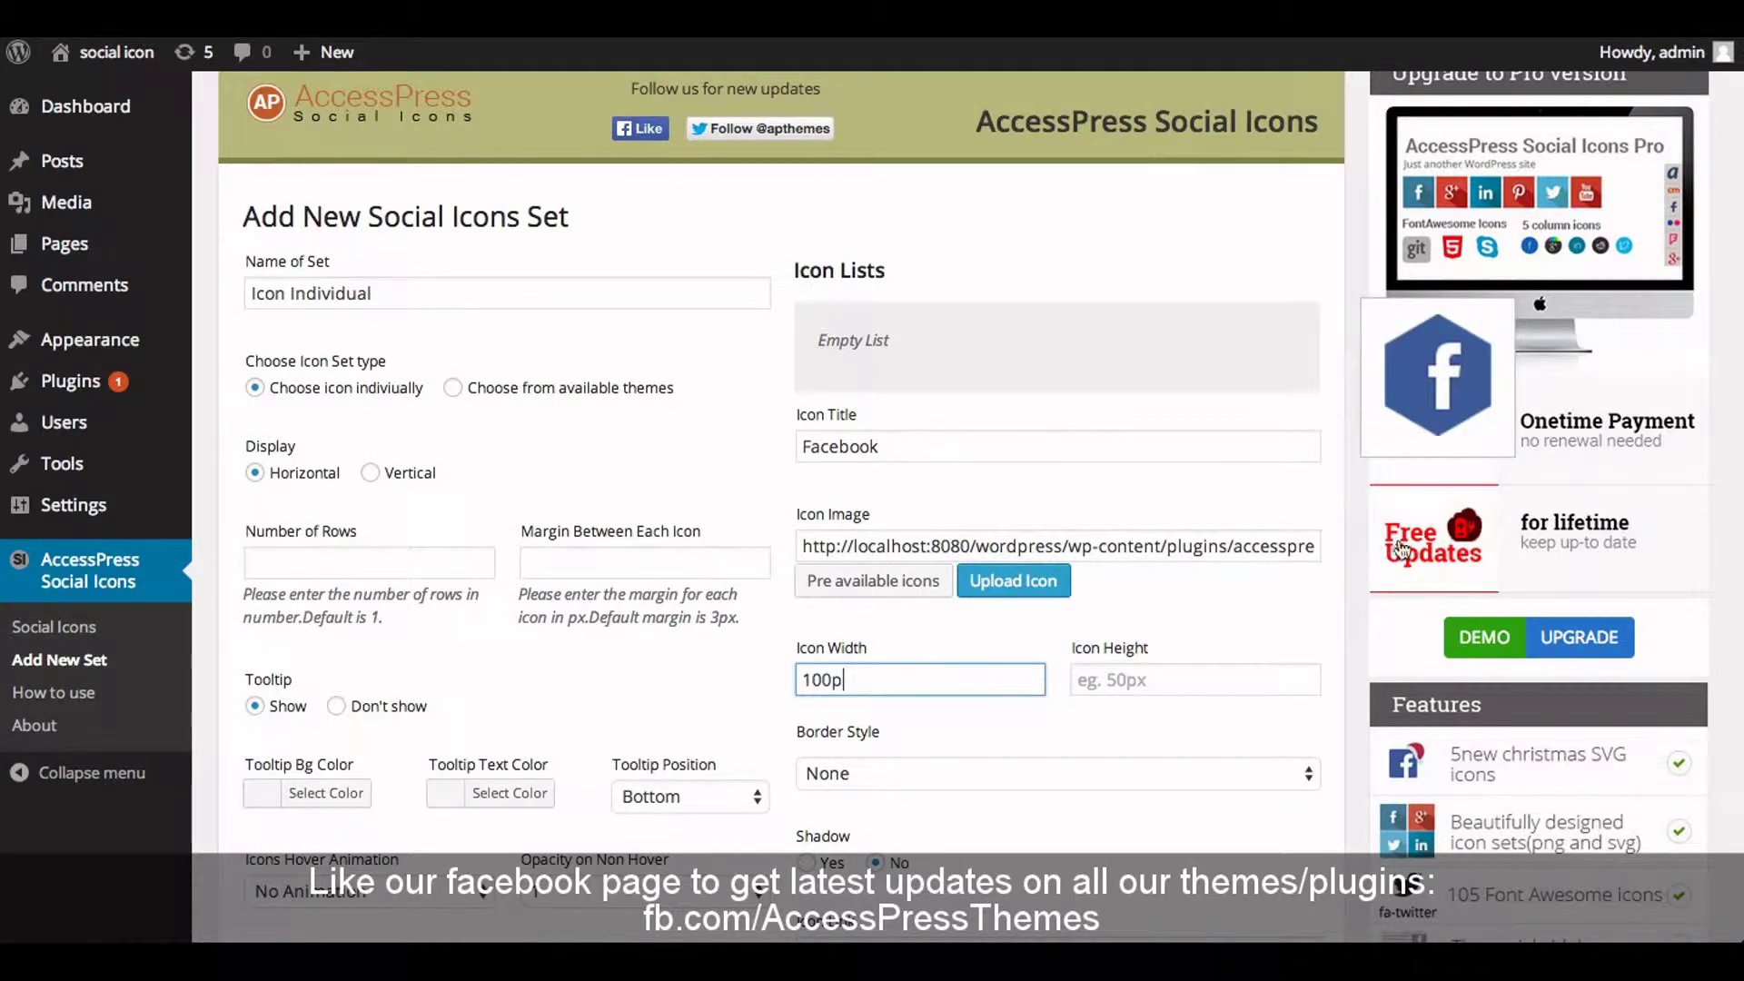
{"action": "type", "text": "x"}
{"action": "left_click", "coordinate": [1112, 677]}
{"action": "type", "text": "100px"}
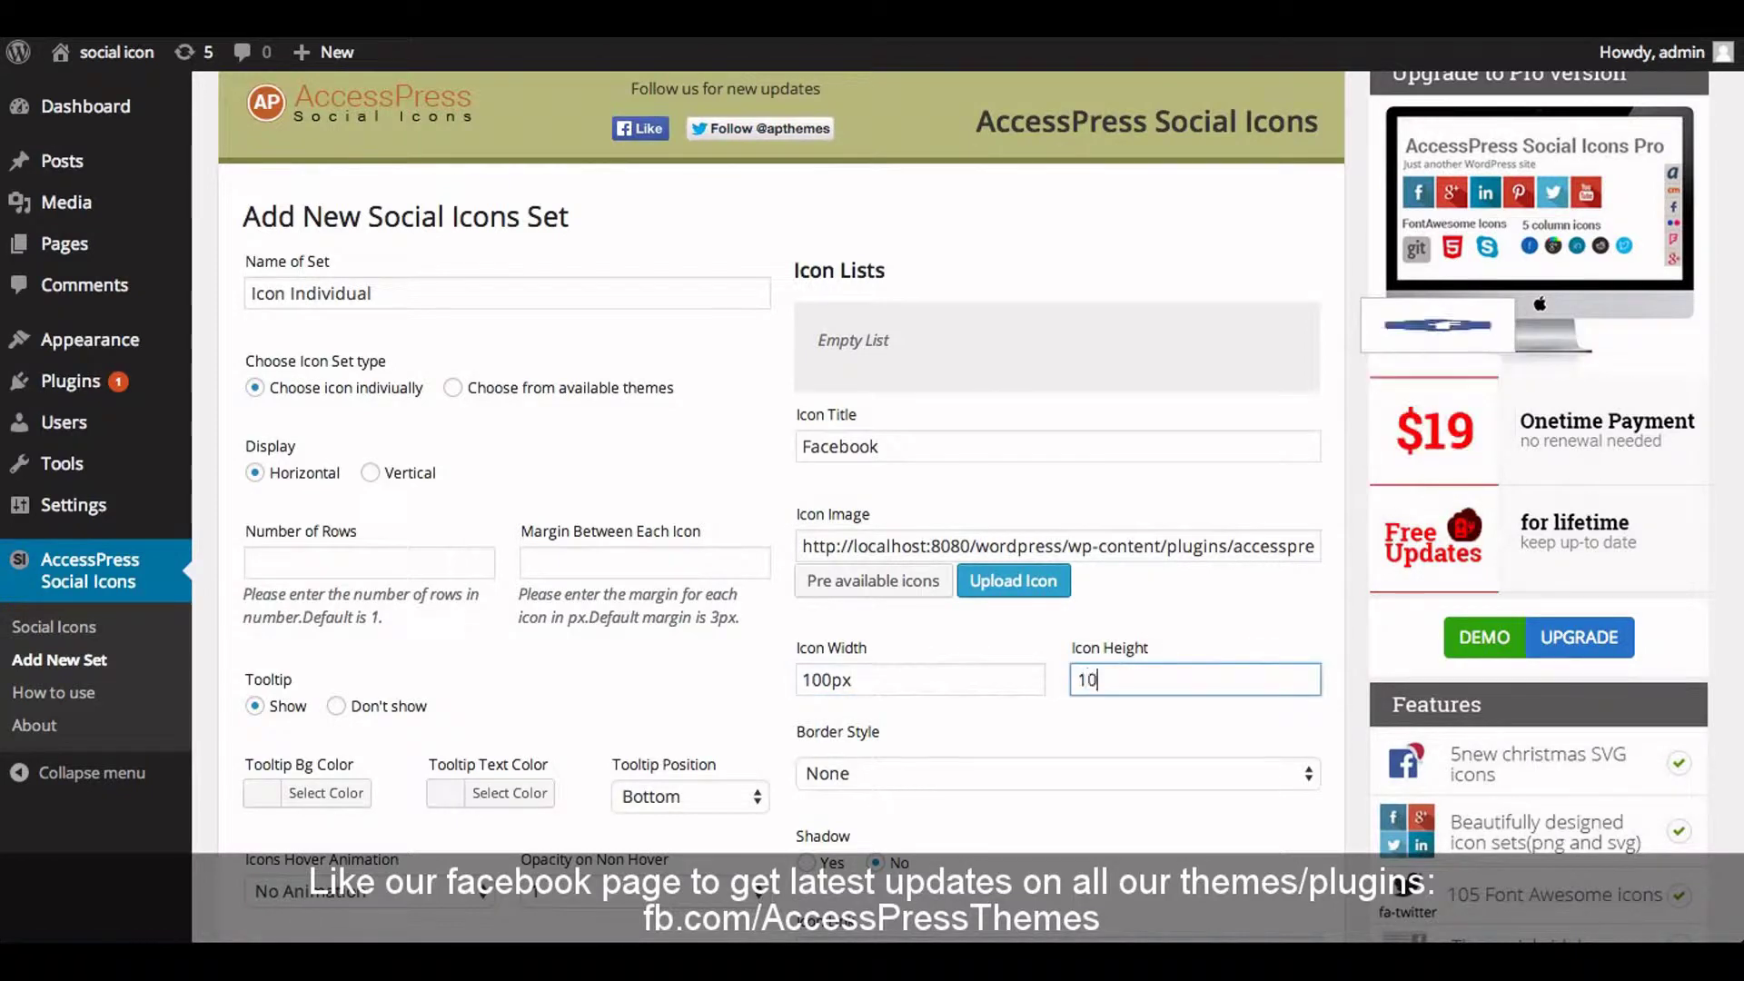
Give the Facebook icon an Inset border style
{"action": "left_click", "coordinate": [886, 774]}
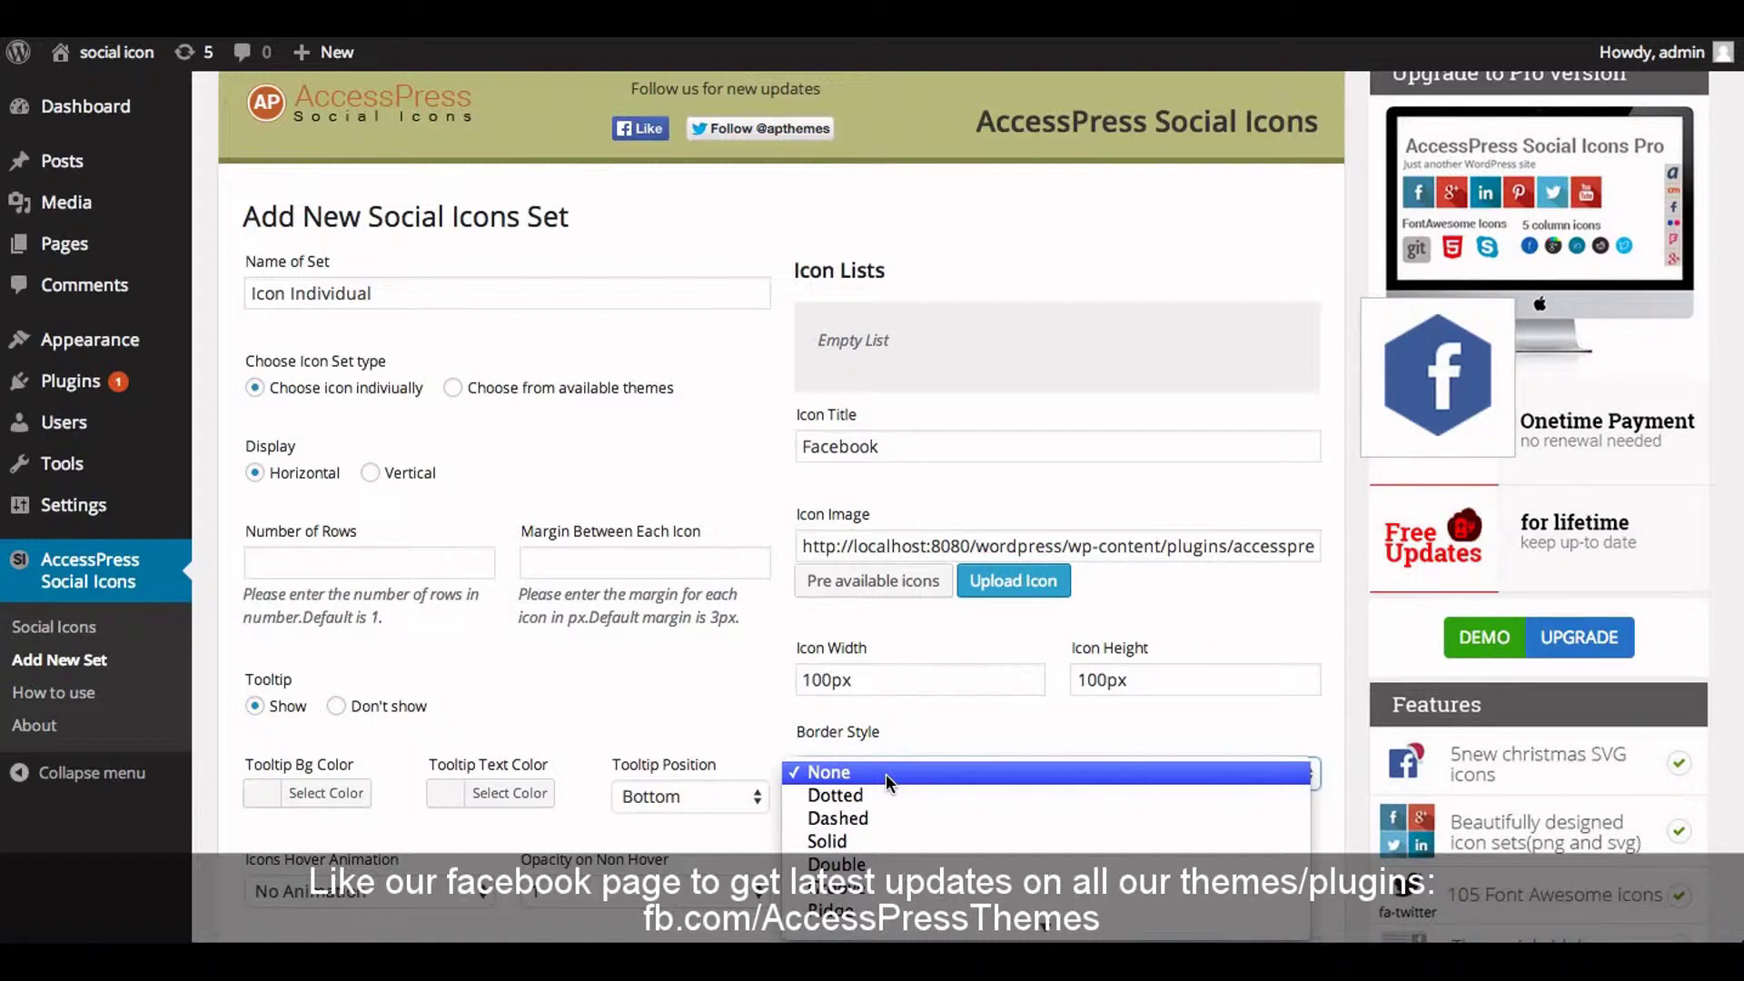
{"action": "scroll", "coordinate": [895, 767], "scroll_direction": "down", "scroll_amount": 1}
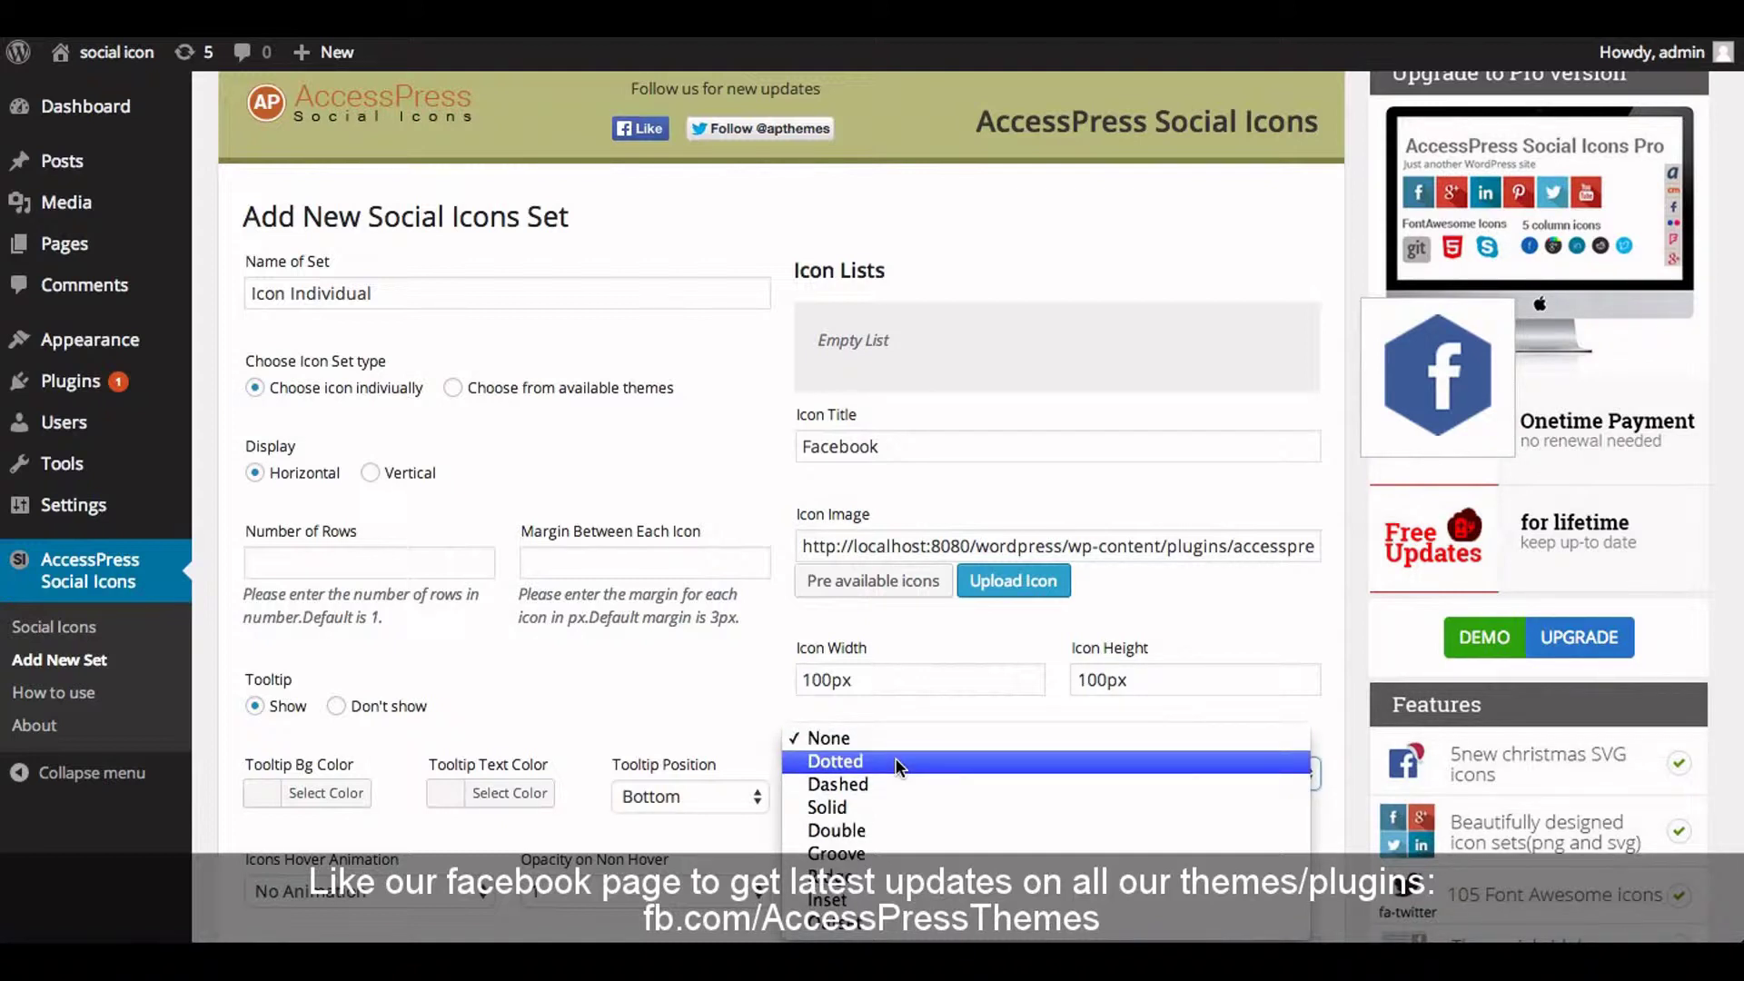
{"action": "left_click", "coordinate": [833, 807]}
{"action": "left_click", "coordinate": [852, 766]}
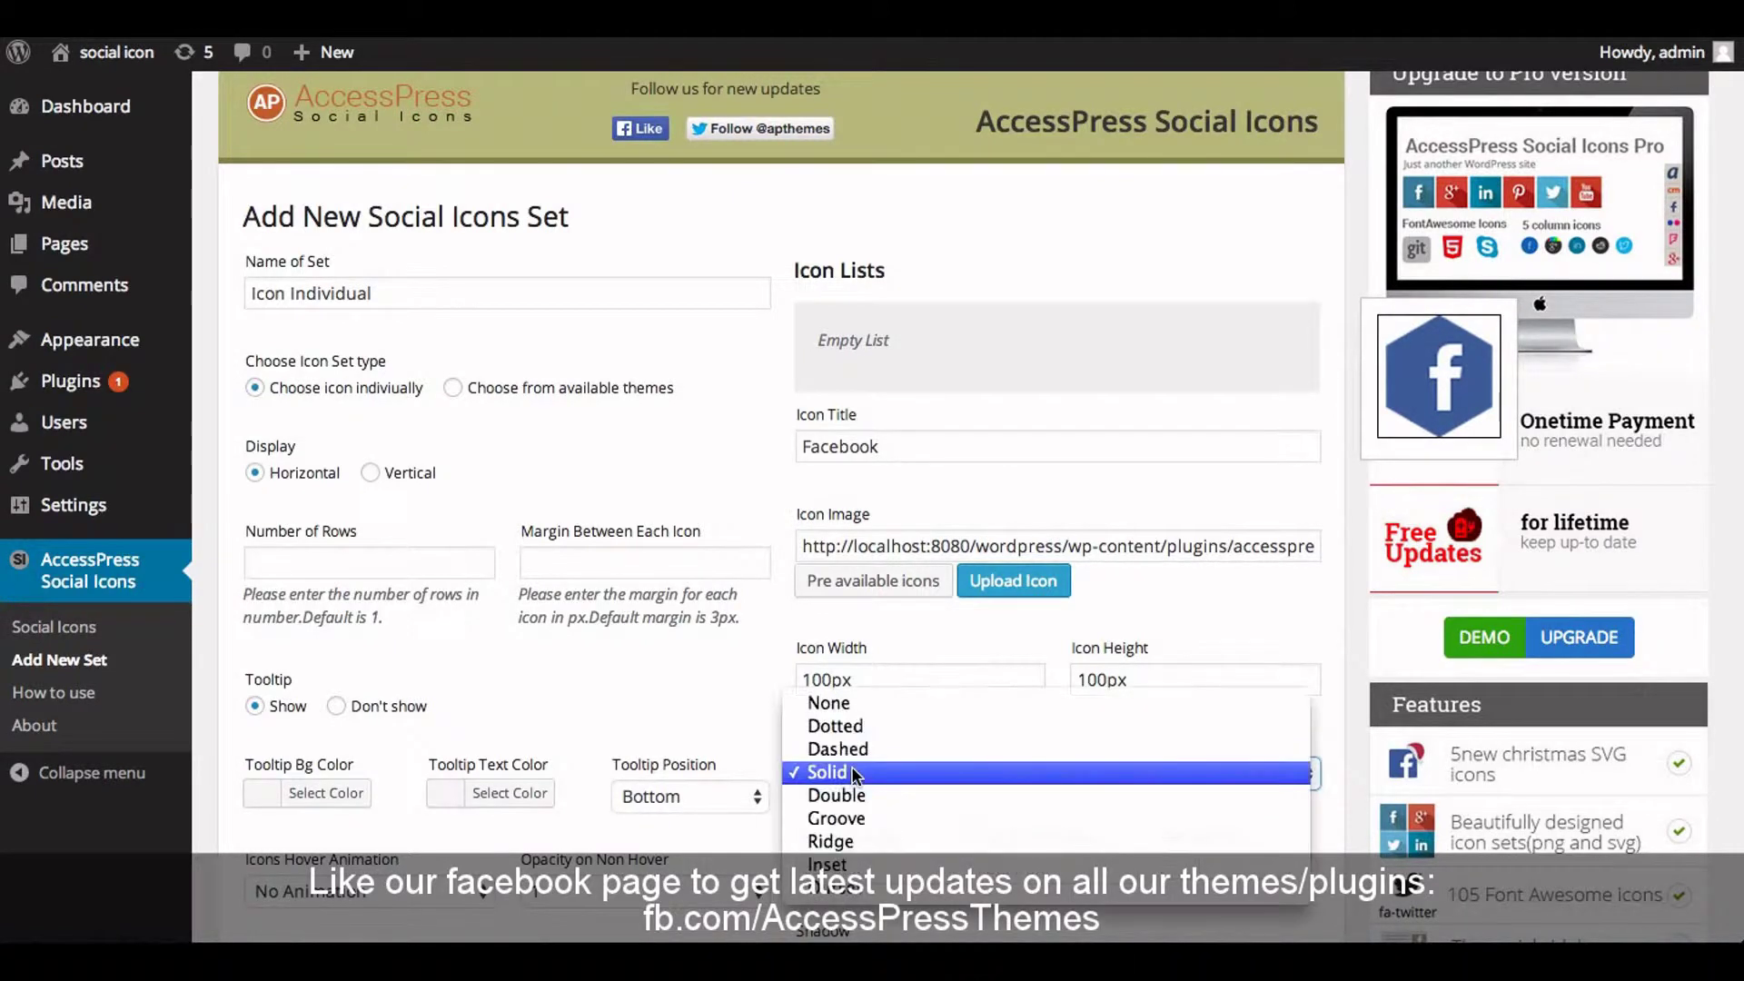
{"action": "left_click", "coordinate": [833, 841]}
{"action": "left_click", "coordinate": [854, 766]}
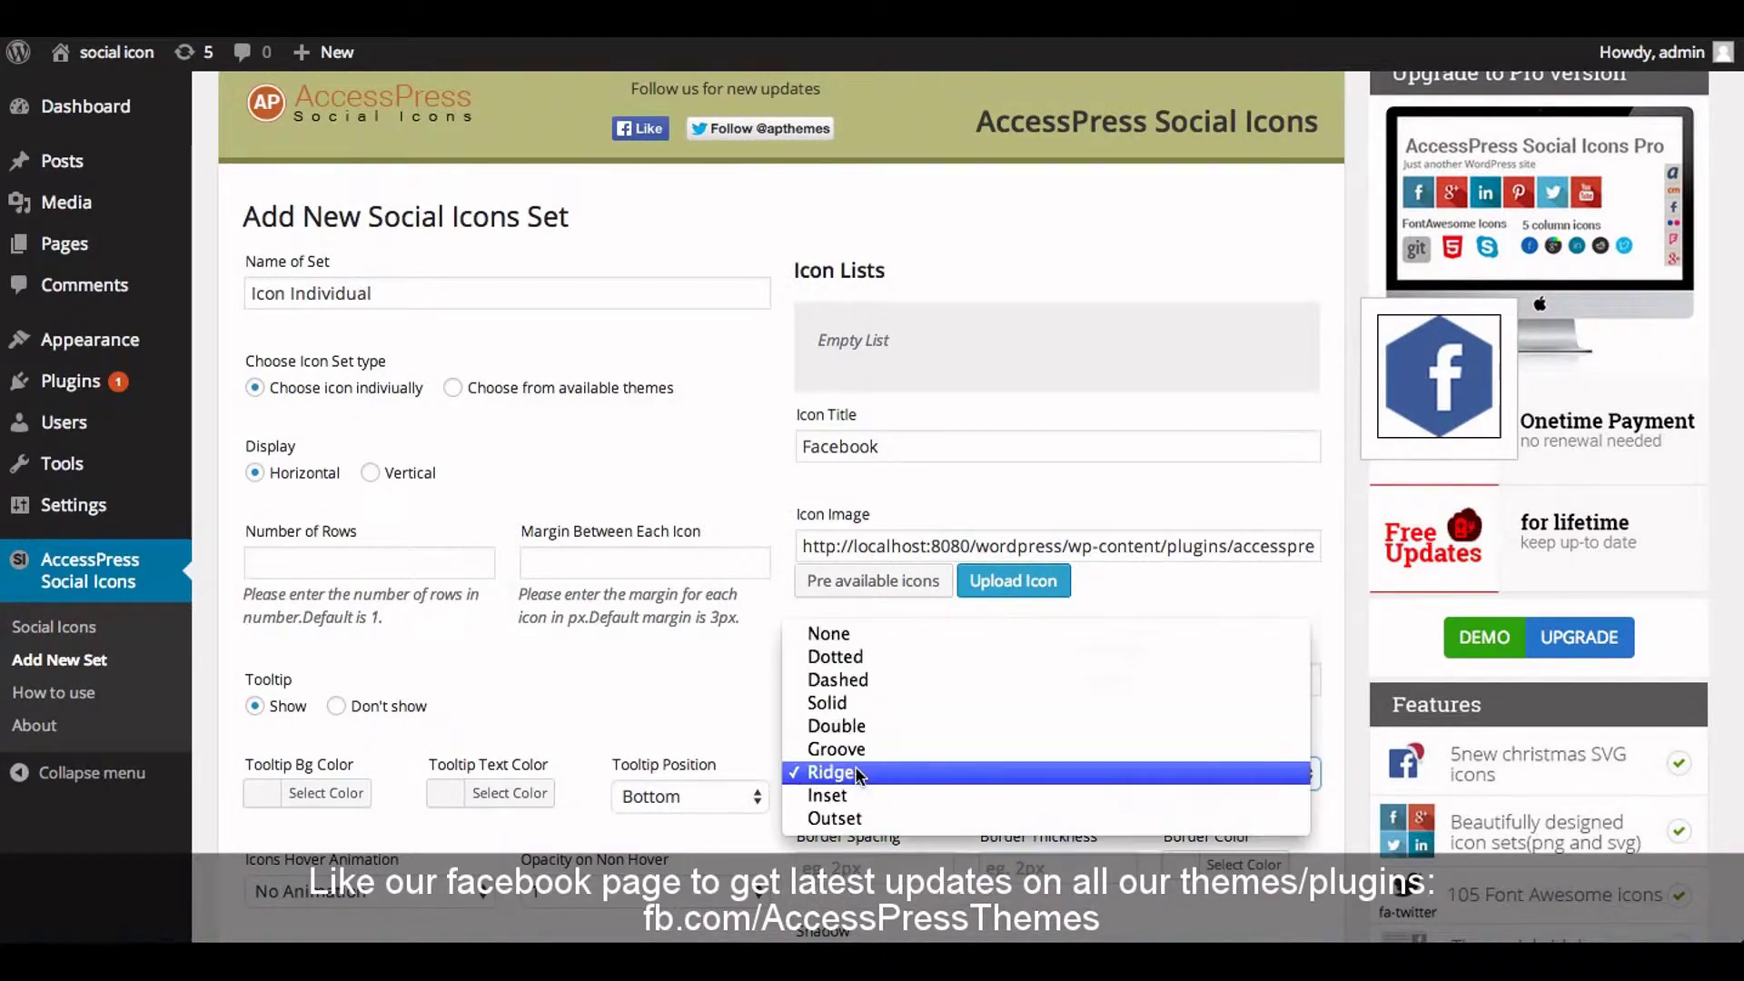
{"action": "left_click", "coordinate": [847, 732]}
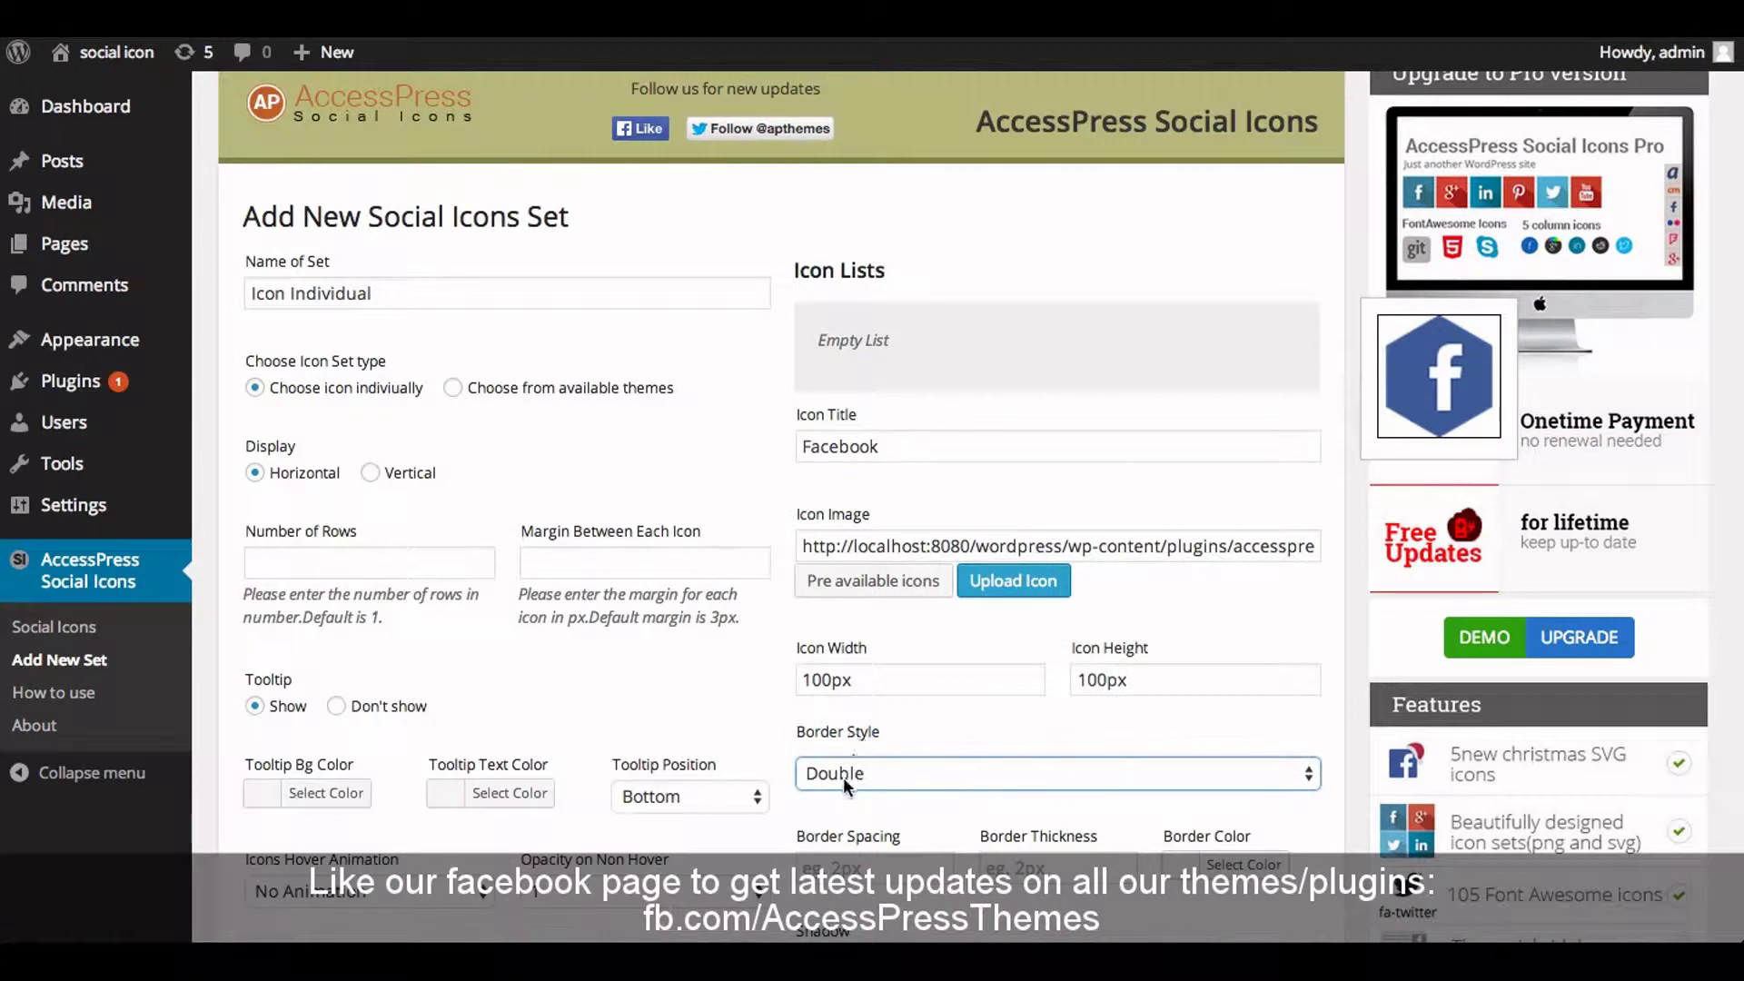
{"action": "left_click", "coordinate": [843, 777]}
{"action": "left_click", "coordinate": [834, 843]}
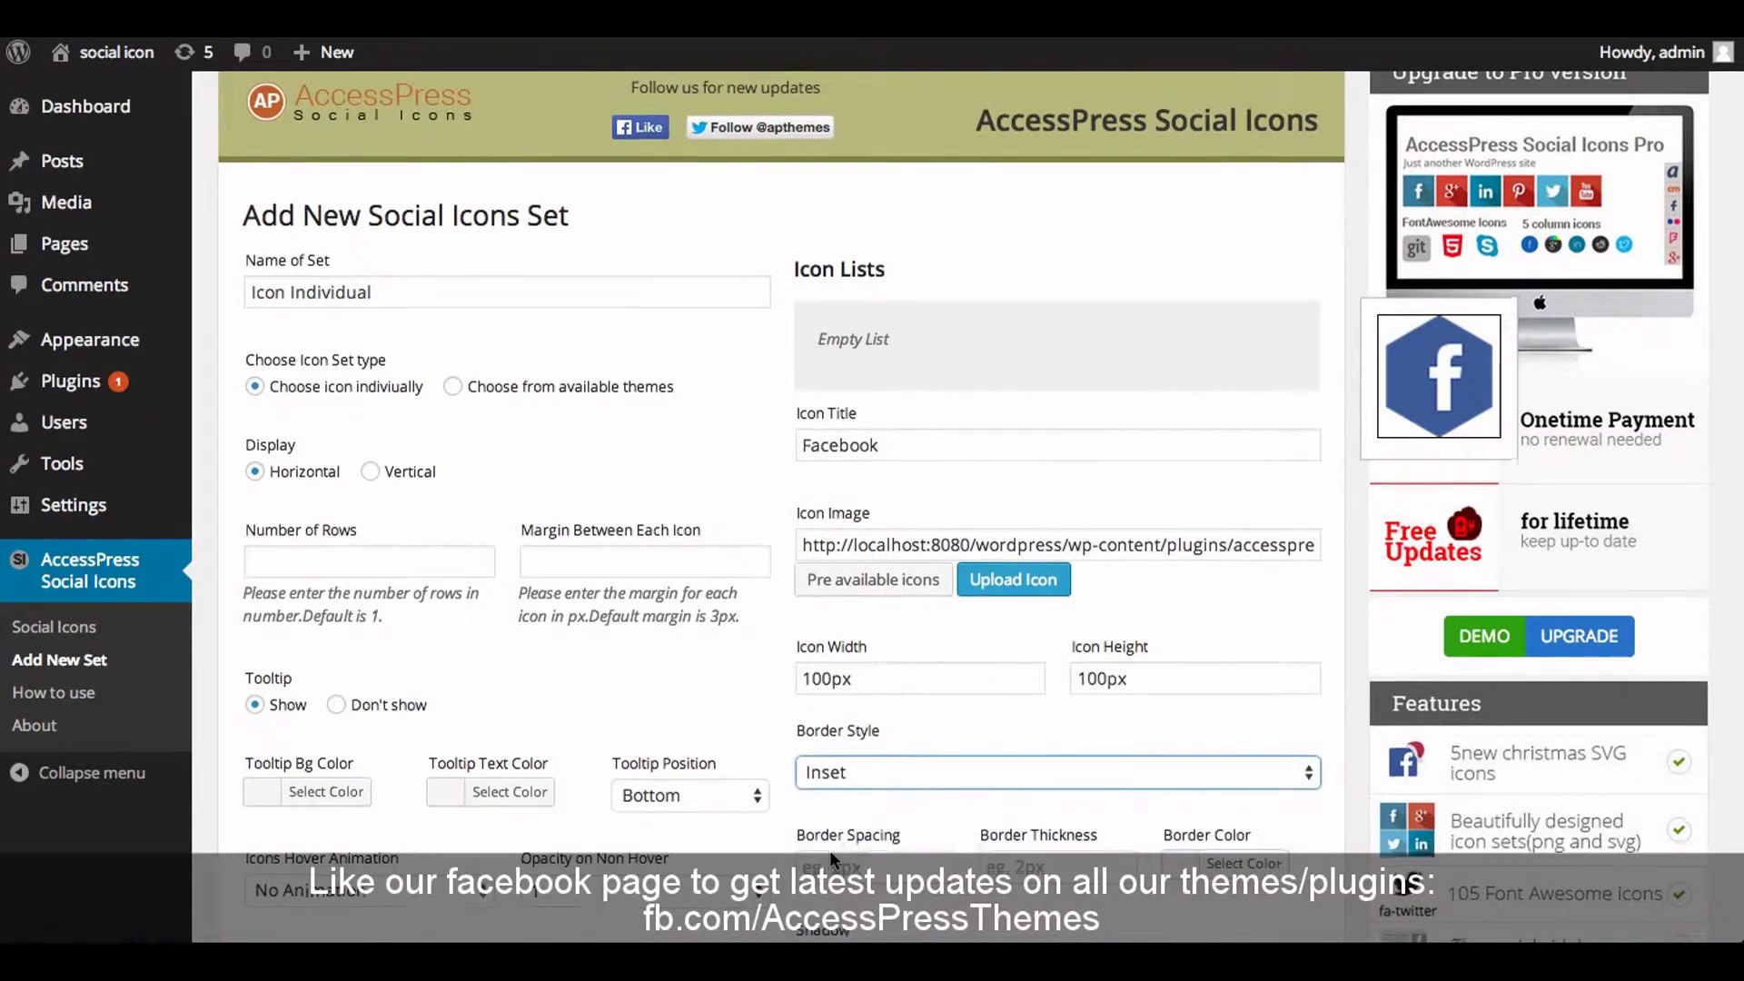
{"action": "scroll", "coordinate": [832, 858], "scroll_direction": "down", "scroll_amount": 5}
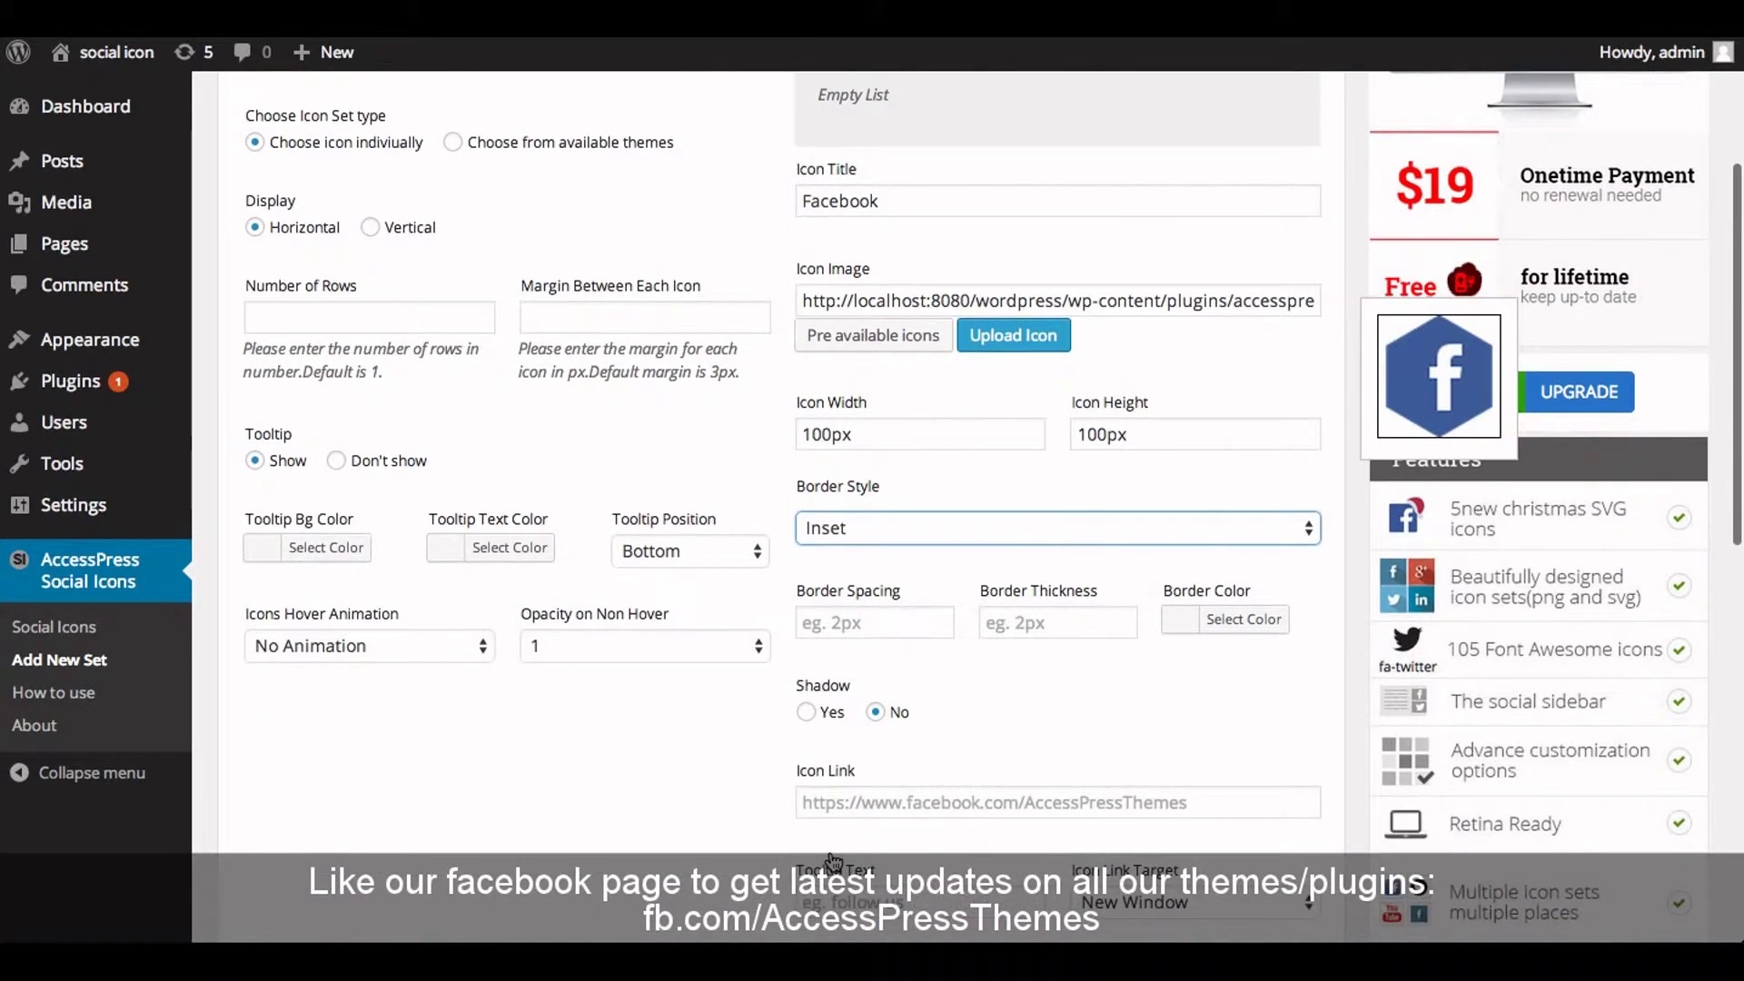
Set border spacing 4px, thickness 10px and border colour green (#81d742)
{"action": "left_click", "coordinate": [844, 624]}
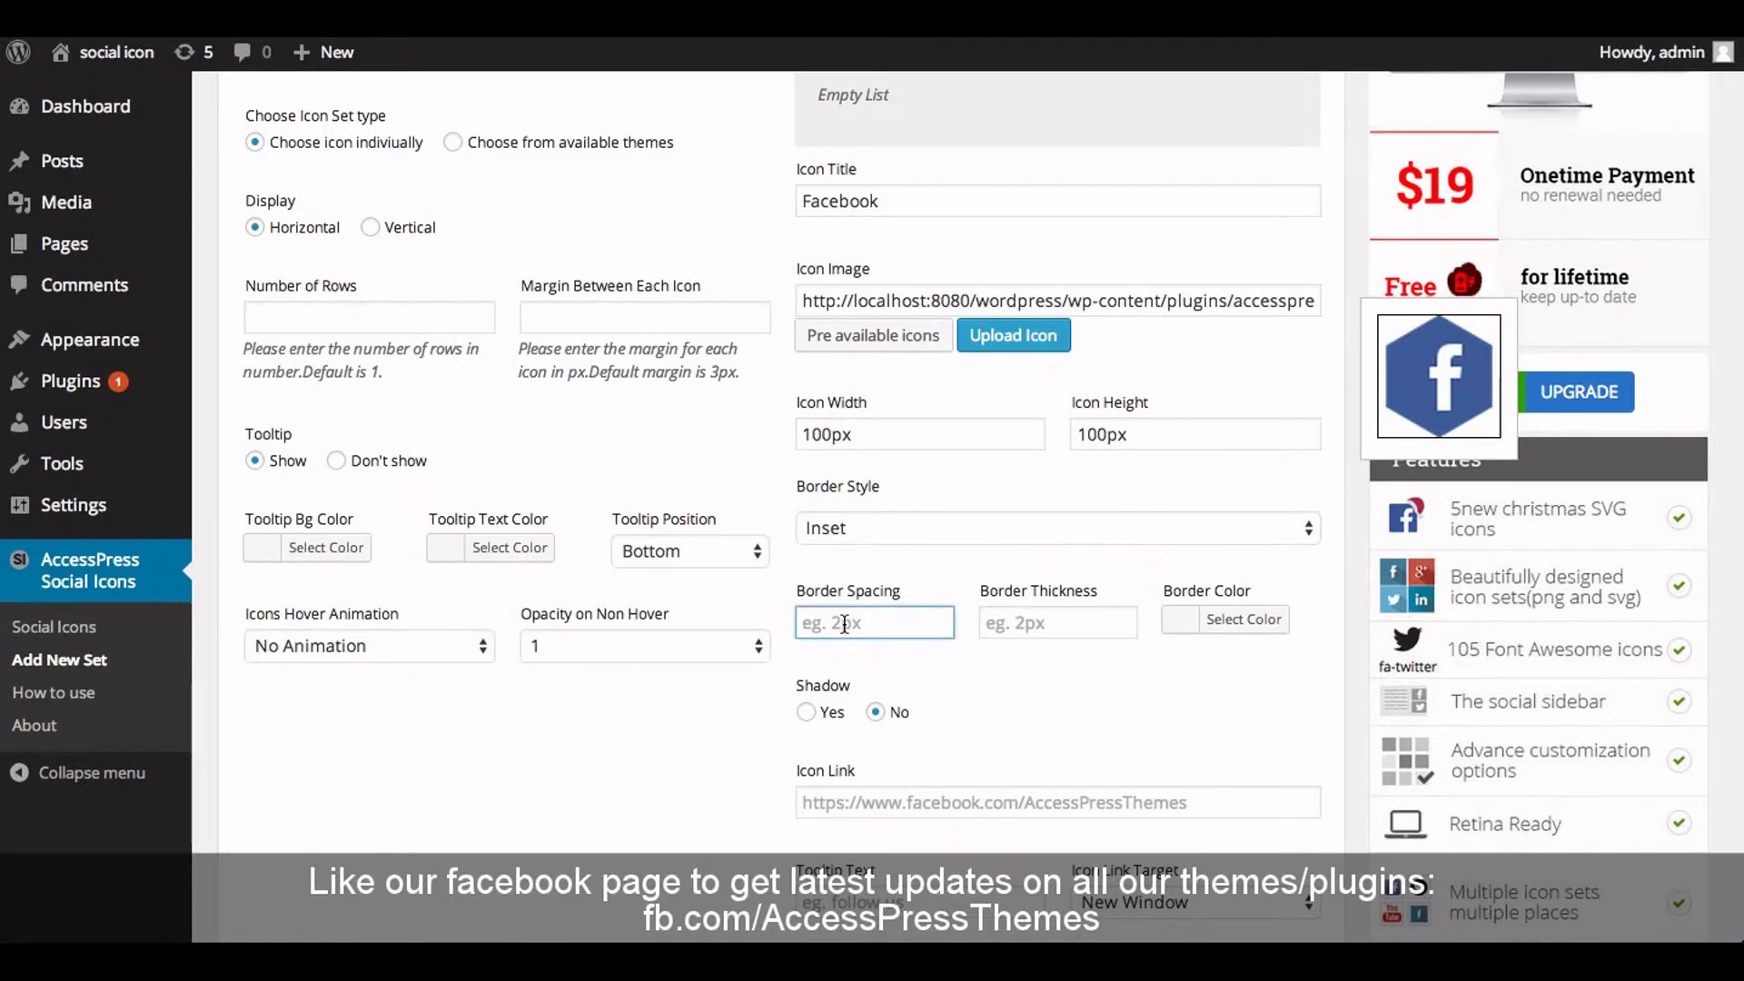
{"action": "type", "text": "4px"}
{"action": "left_click", "coordinate": [1011, 627]}
{"action": "type", "text": "10px"}
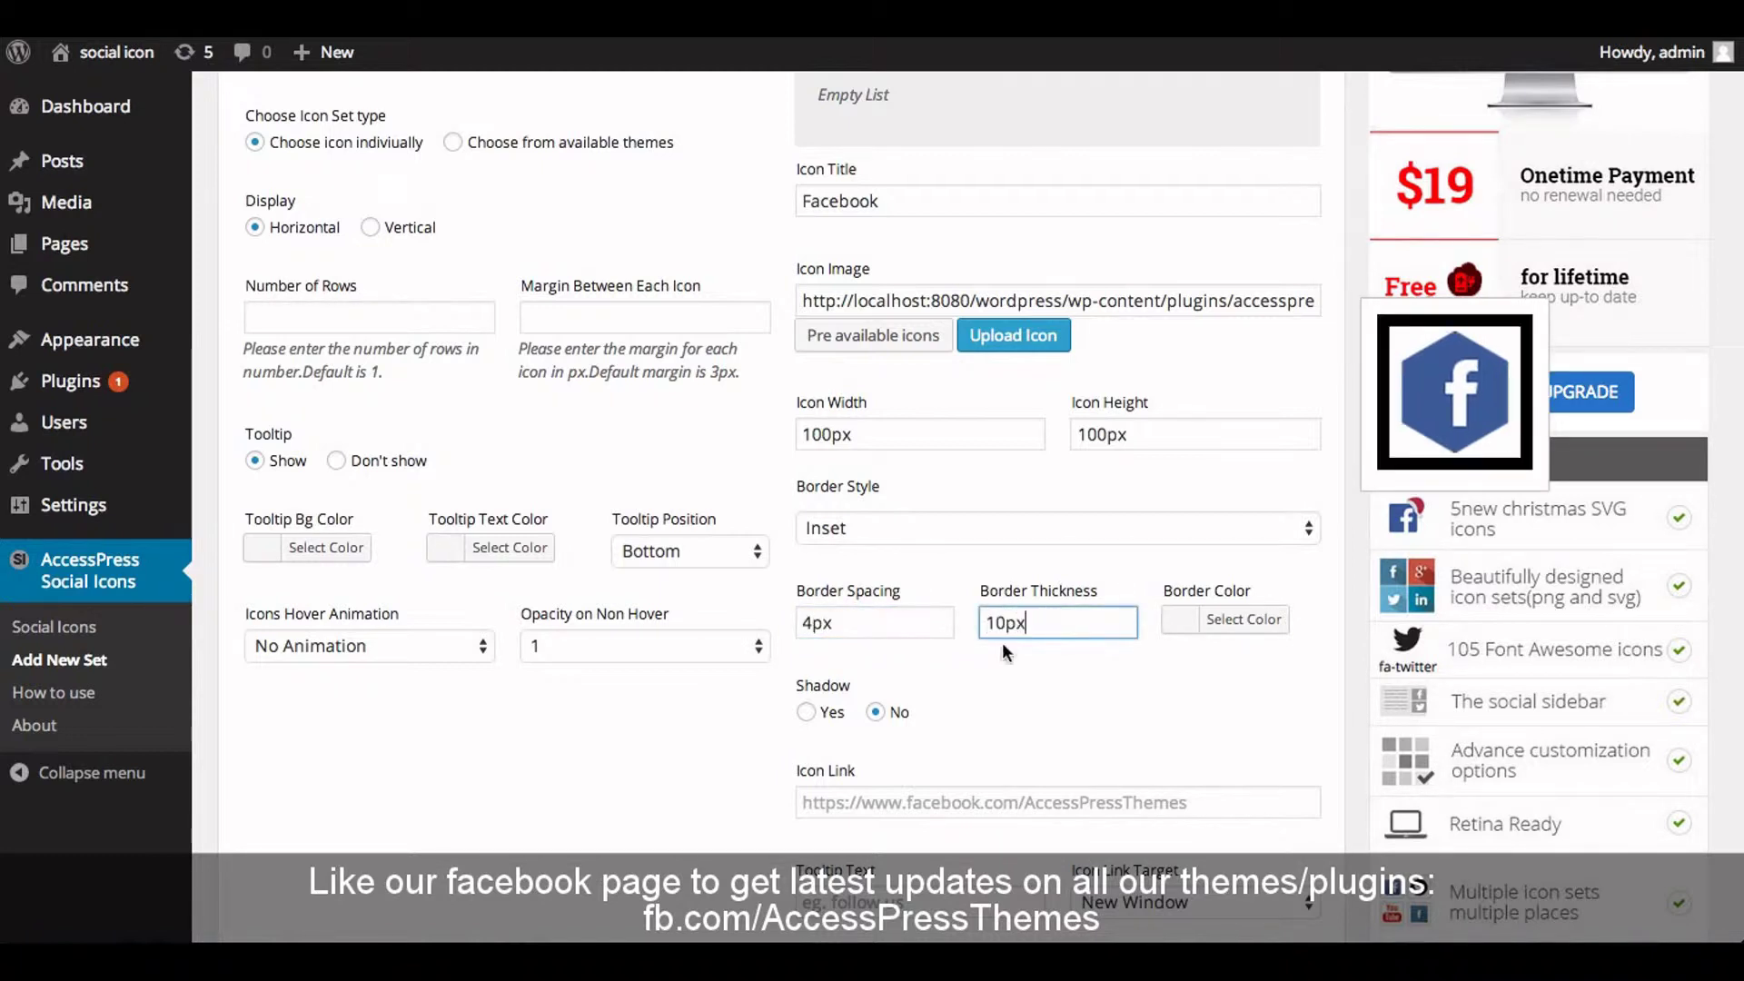
{"action": "left_click", "coordinate": [1173, 631]}
{"action": "scroll", "coordinate": [1173, 636], "scroll_direction": "down", "scroll_amount": 2}
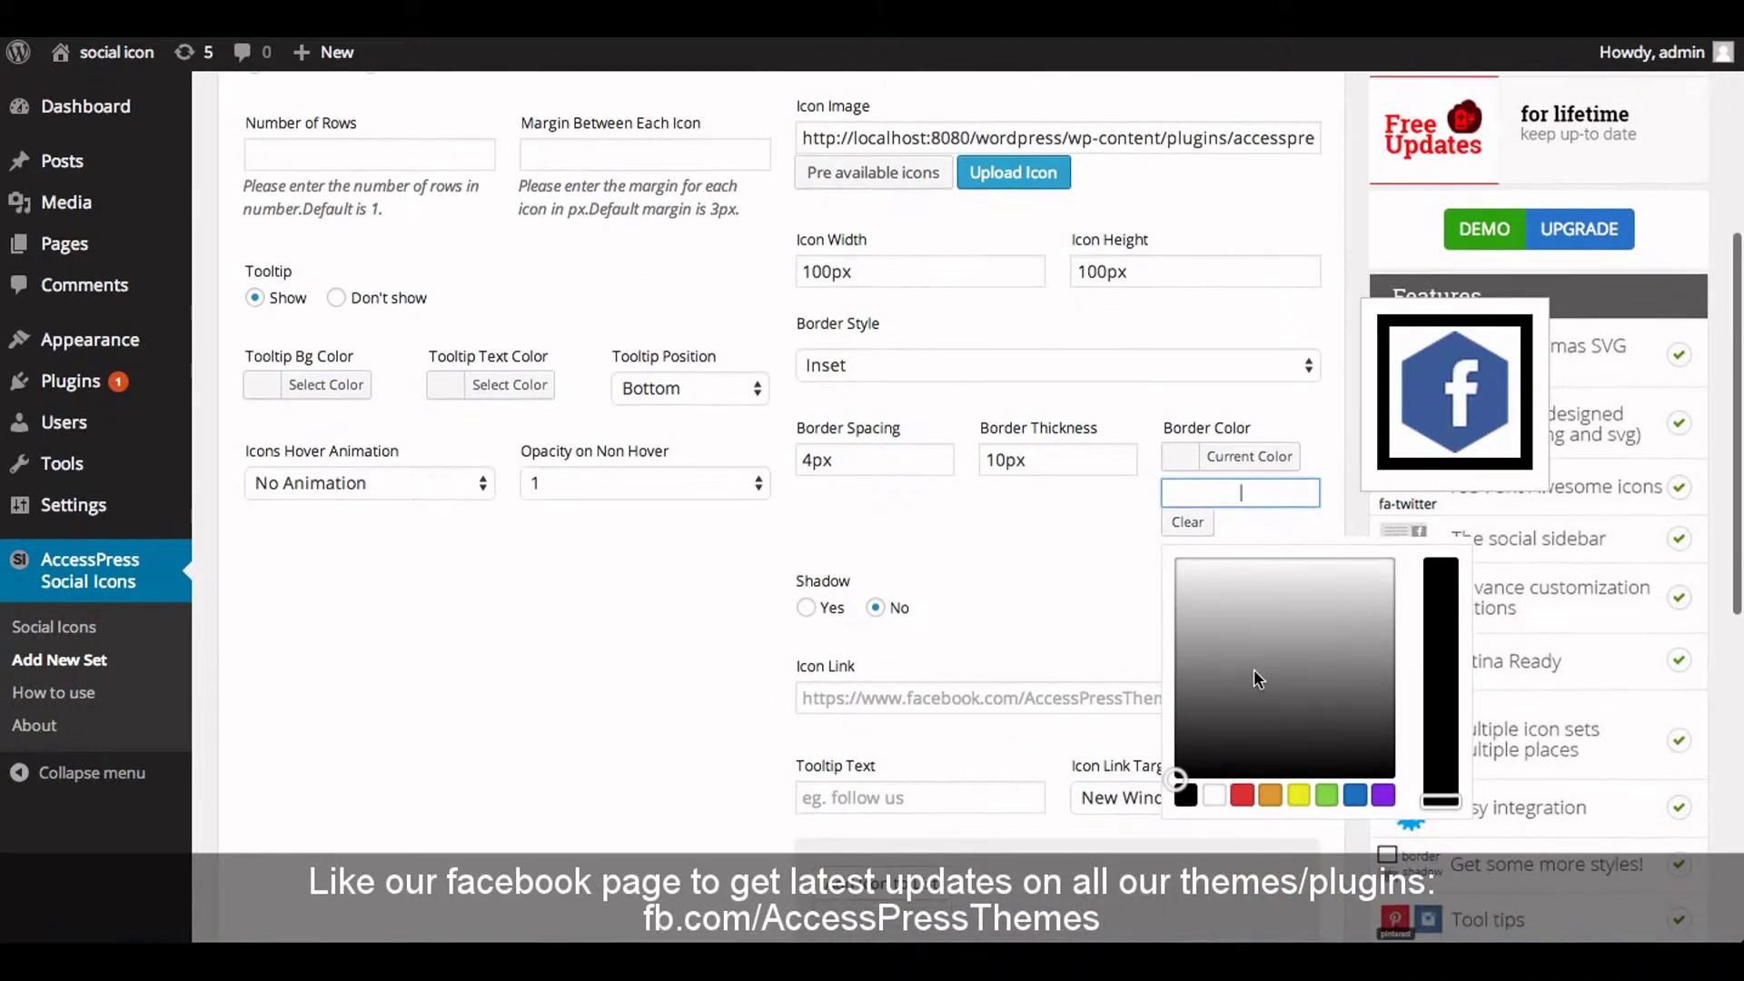
{"action": "left_click", "coordinate": [1327, 797]}
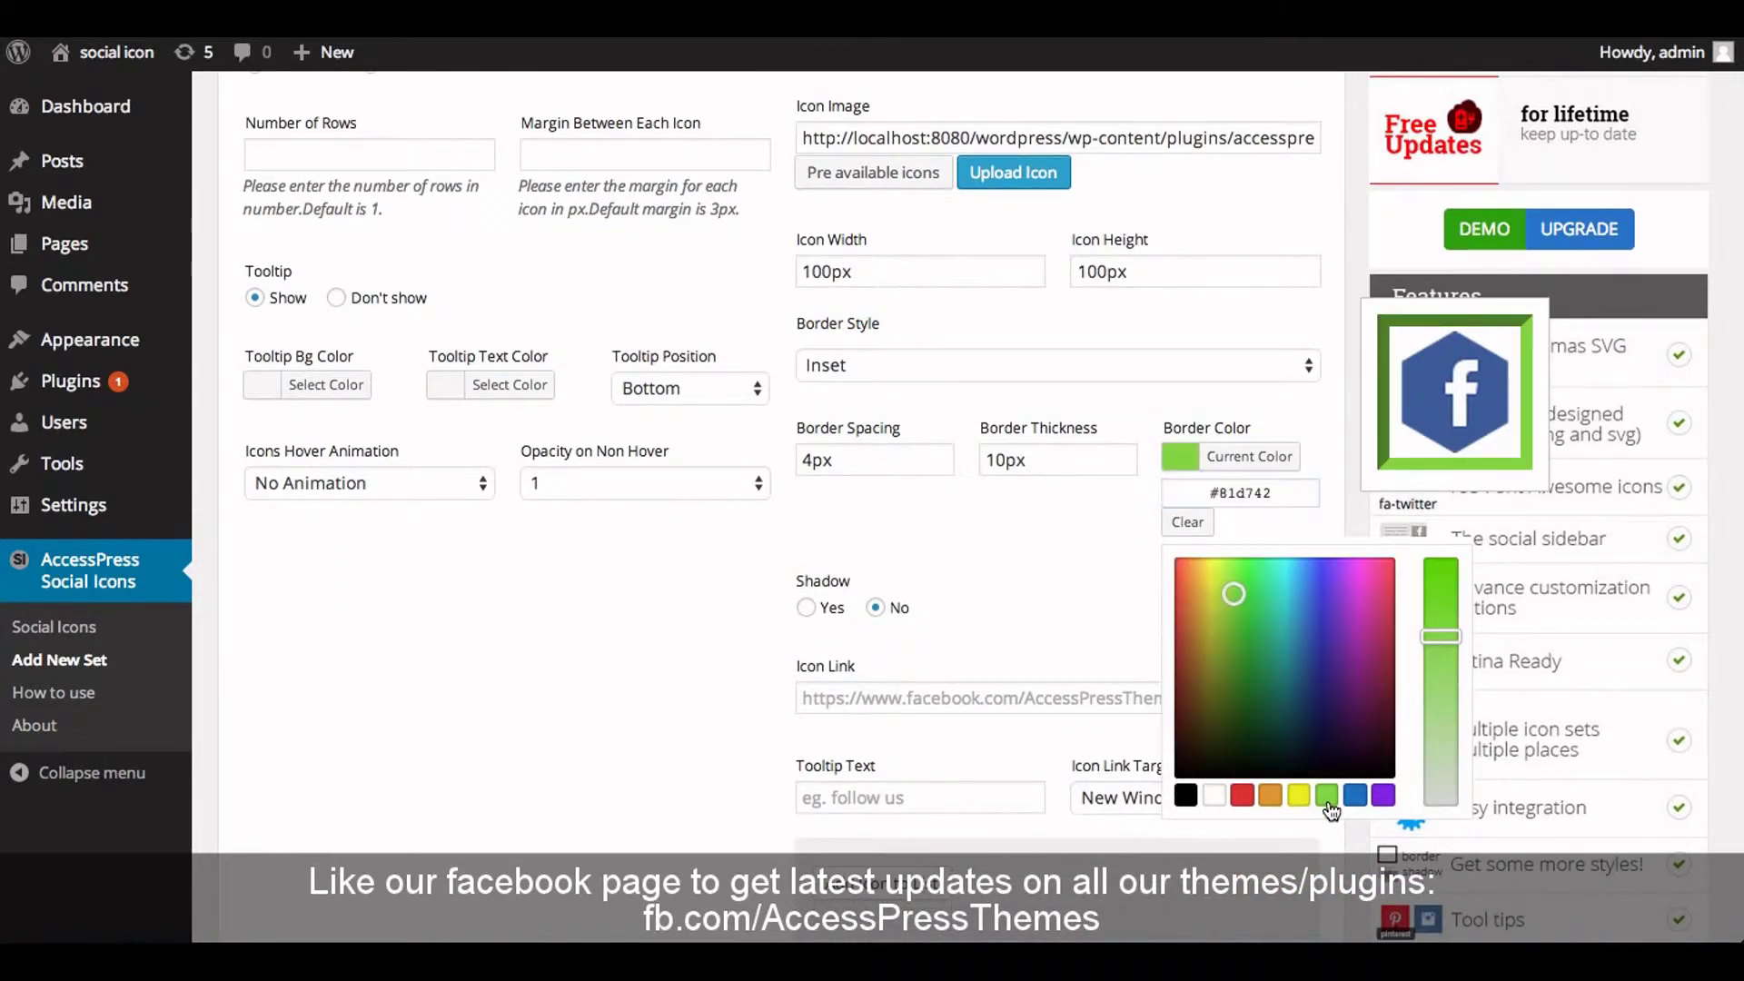
{"action": "left_click", "coordinate": [973, 595]}
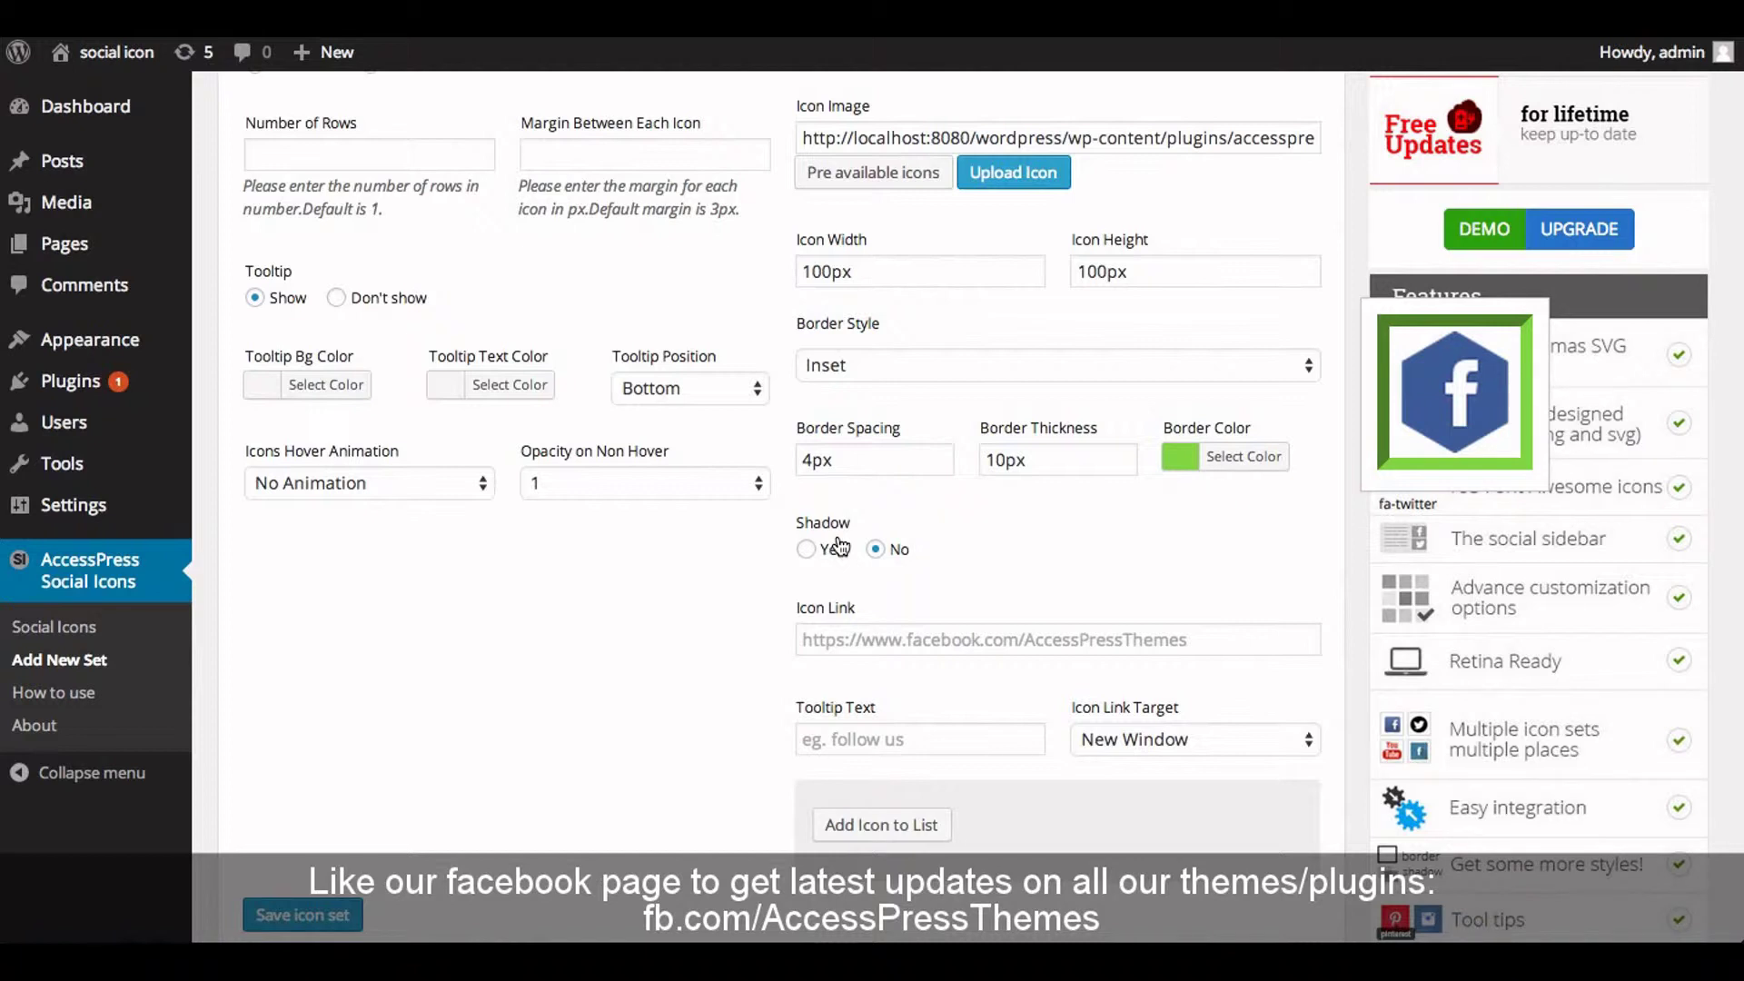
Turn on the shadow with 2px Offset X, Offset Y and Blur
{"action": "left_click", "coordinate": [806, 556]}
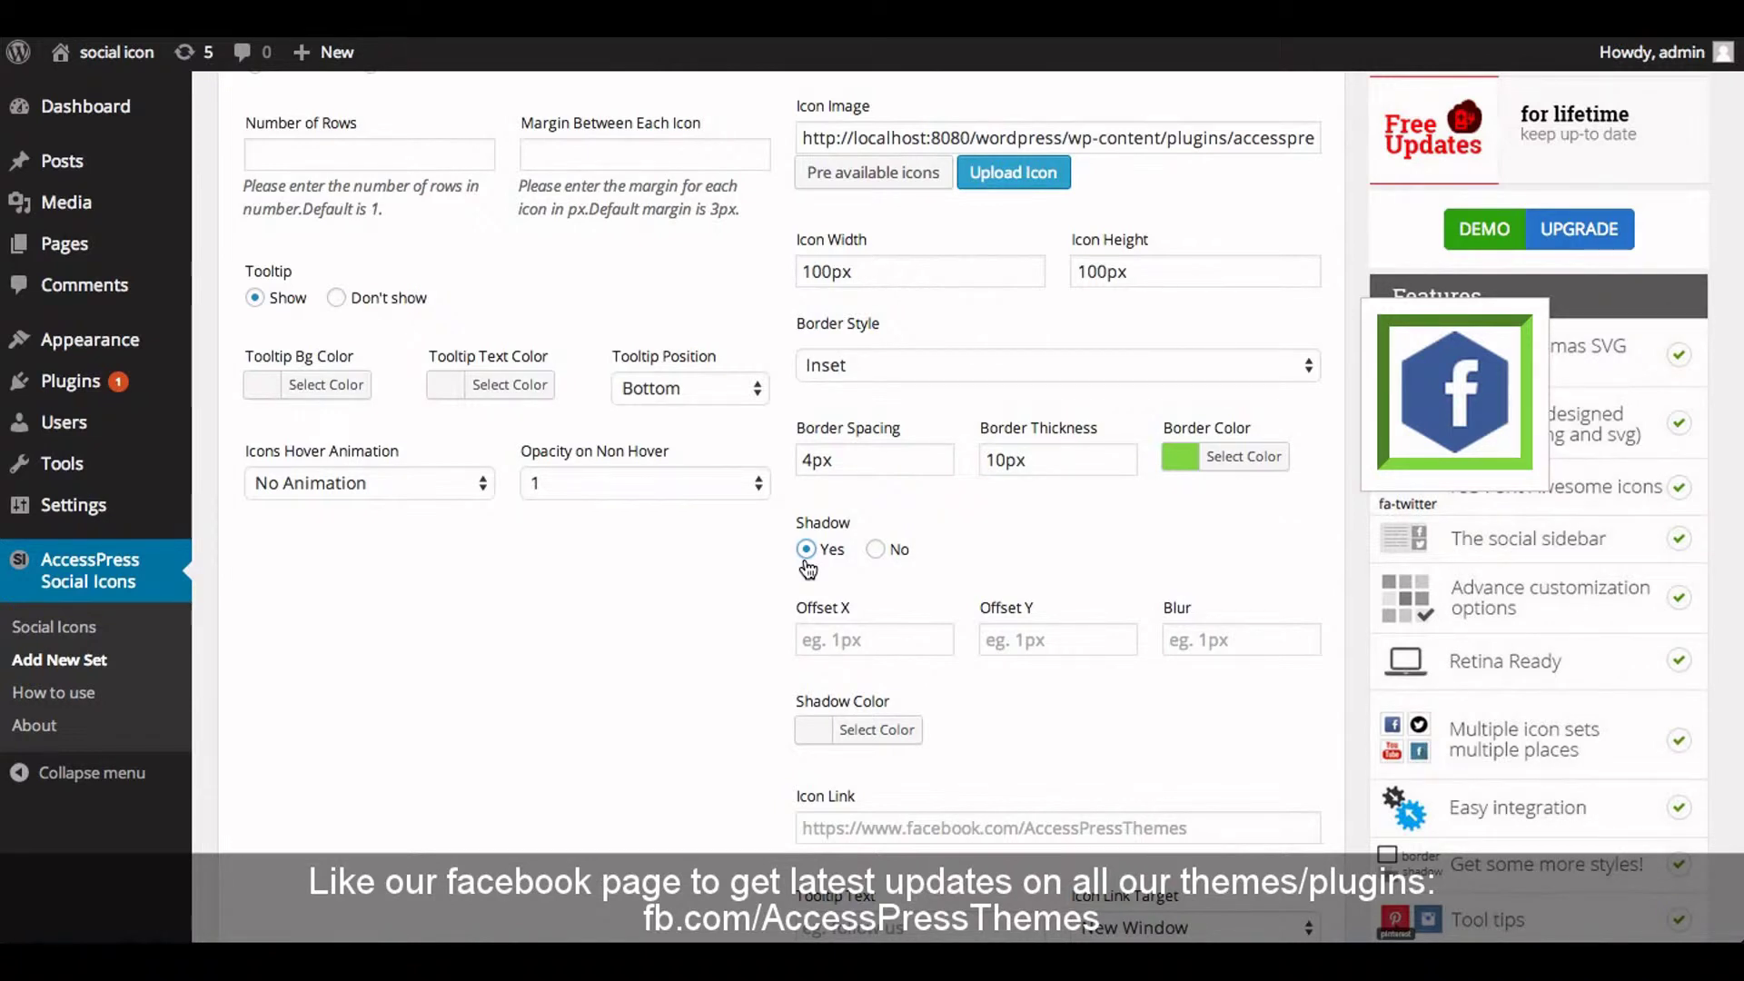
{"action": "left_click", "coordinate": [910, 645]}
{"action": "type", "text": "2px"}
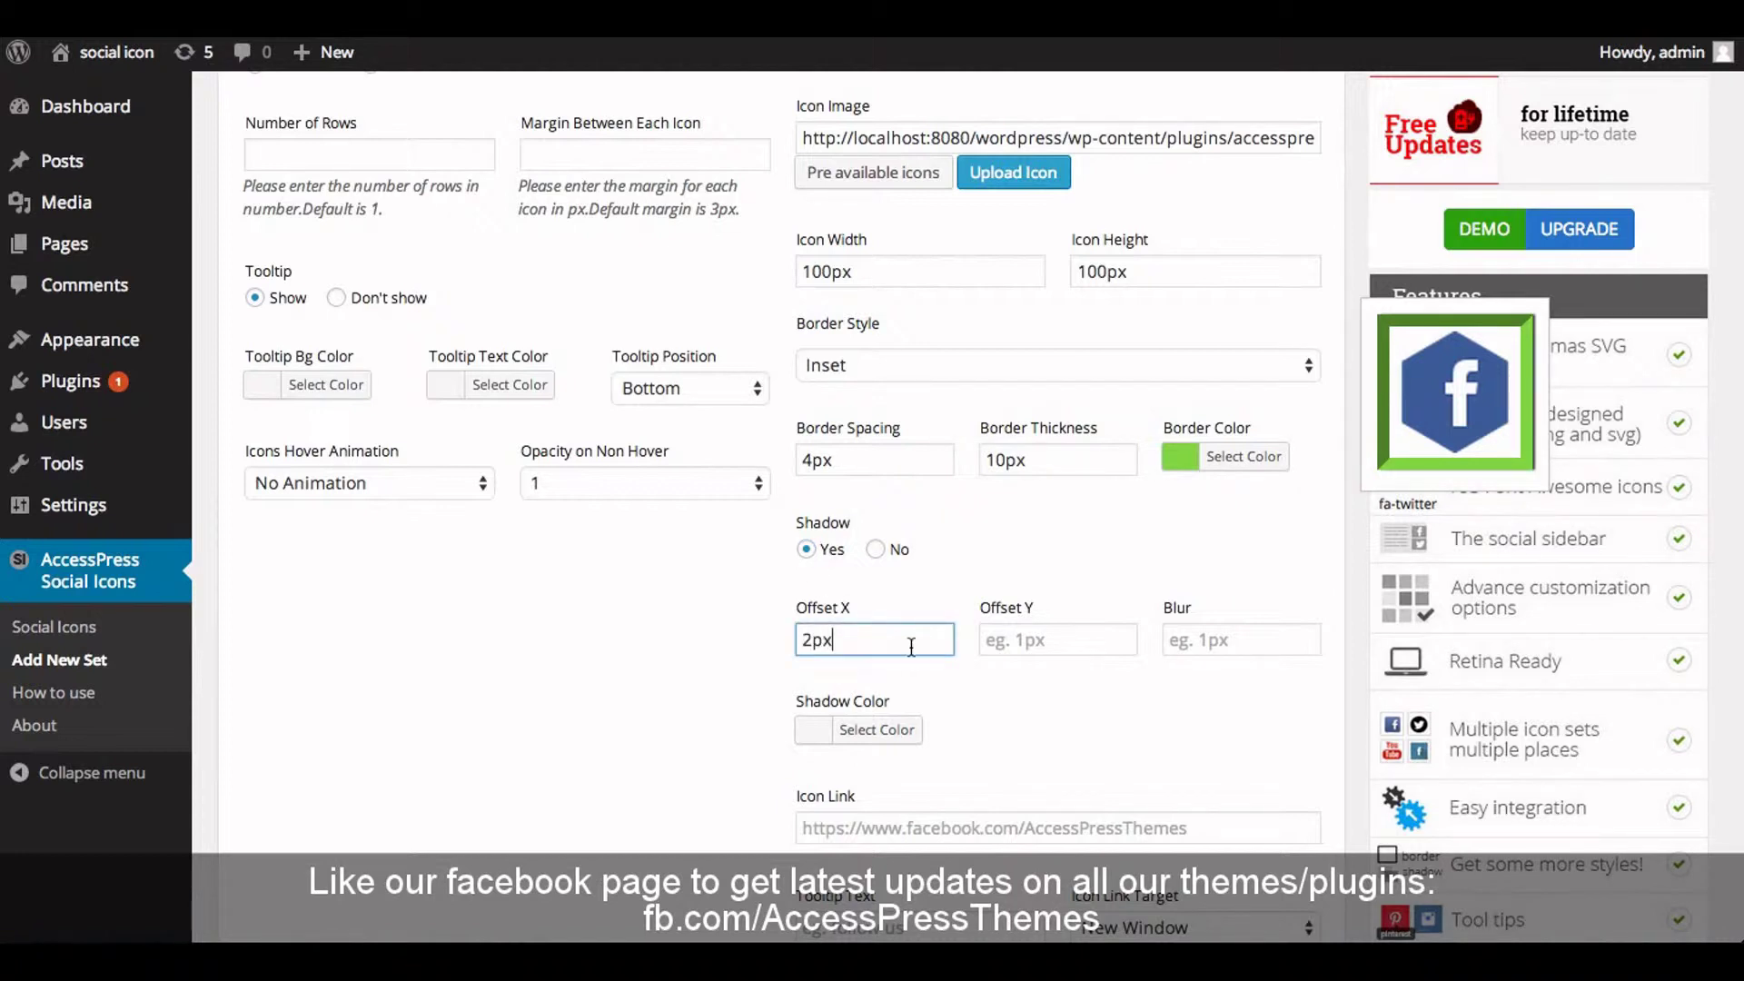
{"action": "left_click", "coordinate": [1032, 641]}
{"action": "type", "text": "2px"}
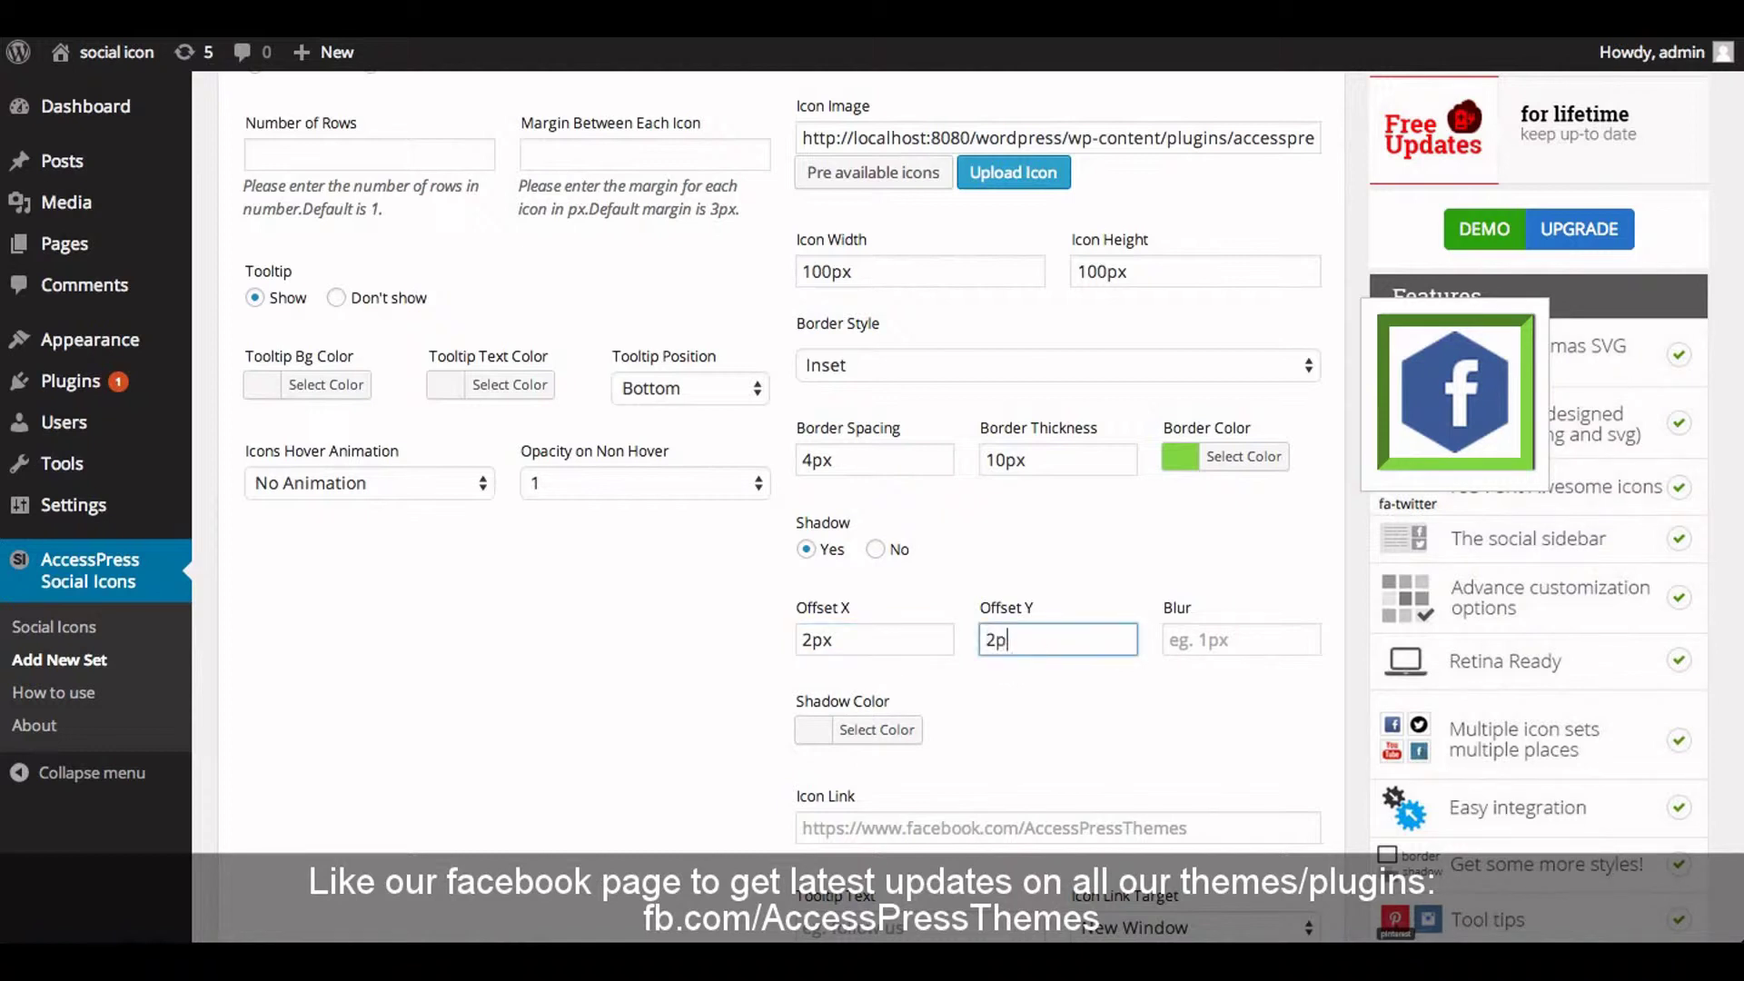
{"action": "left_click", "coordinate": [1187, 646]}
{"action": "type", "text": "2px"}
{"action": "scroll", "coordinate": [1187, 651], "scroll_direction": "down", "scroll_amount": 2}
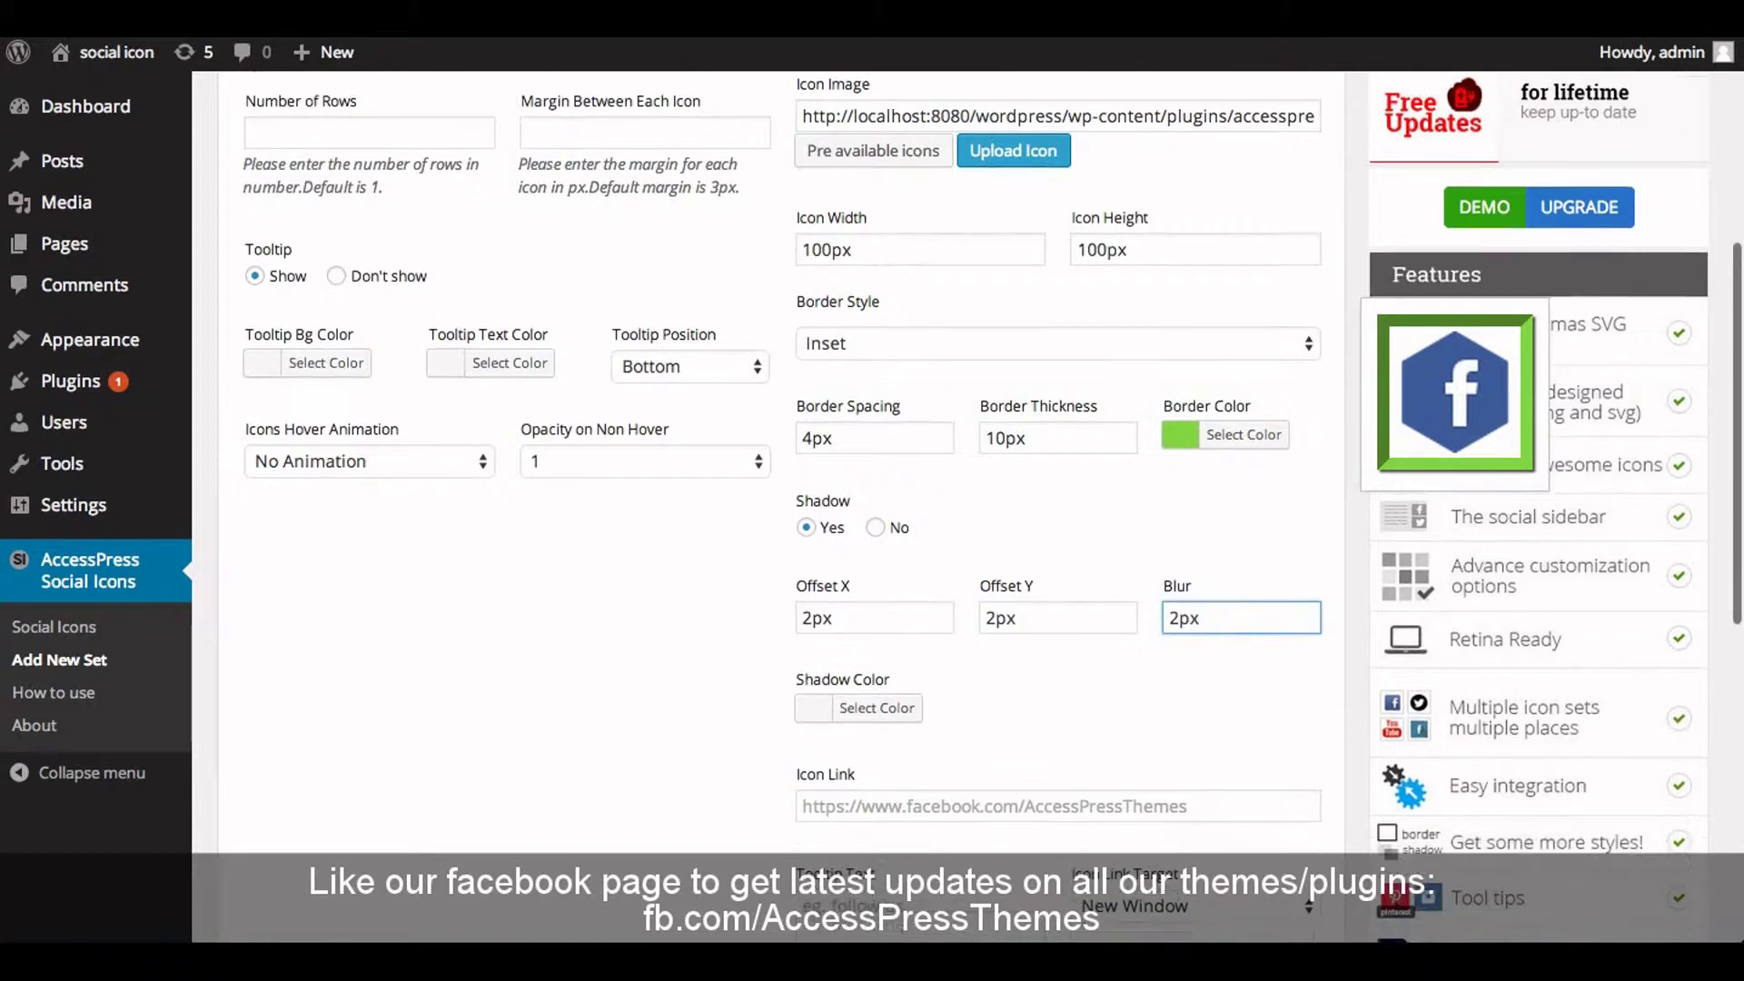
{"action": "scroll", "coordinate": [1187, 650], "scroll_direction": "down", "scroll_amount": 3}
Set the shadow colour to pale pink (#ddc5c5)
{"action": "left_click", "coordinate": [825, 661]}
{"action": "scroll", "coordinate": [823, 652], "scroll_direction": "down", "scroll_amount": 5}
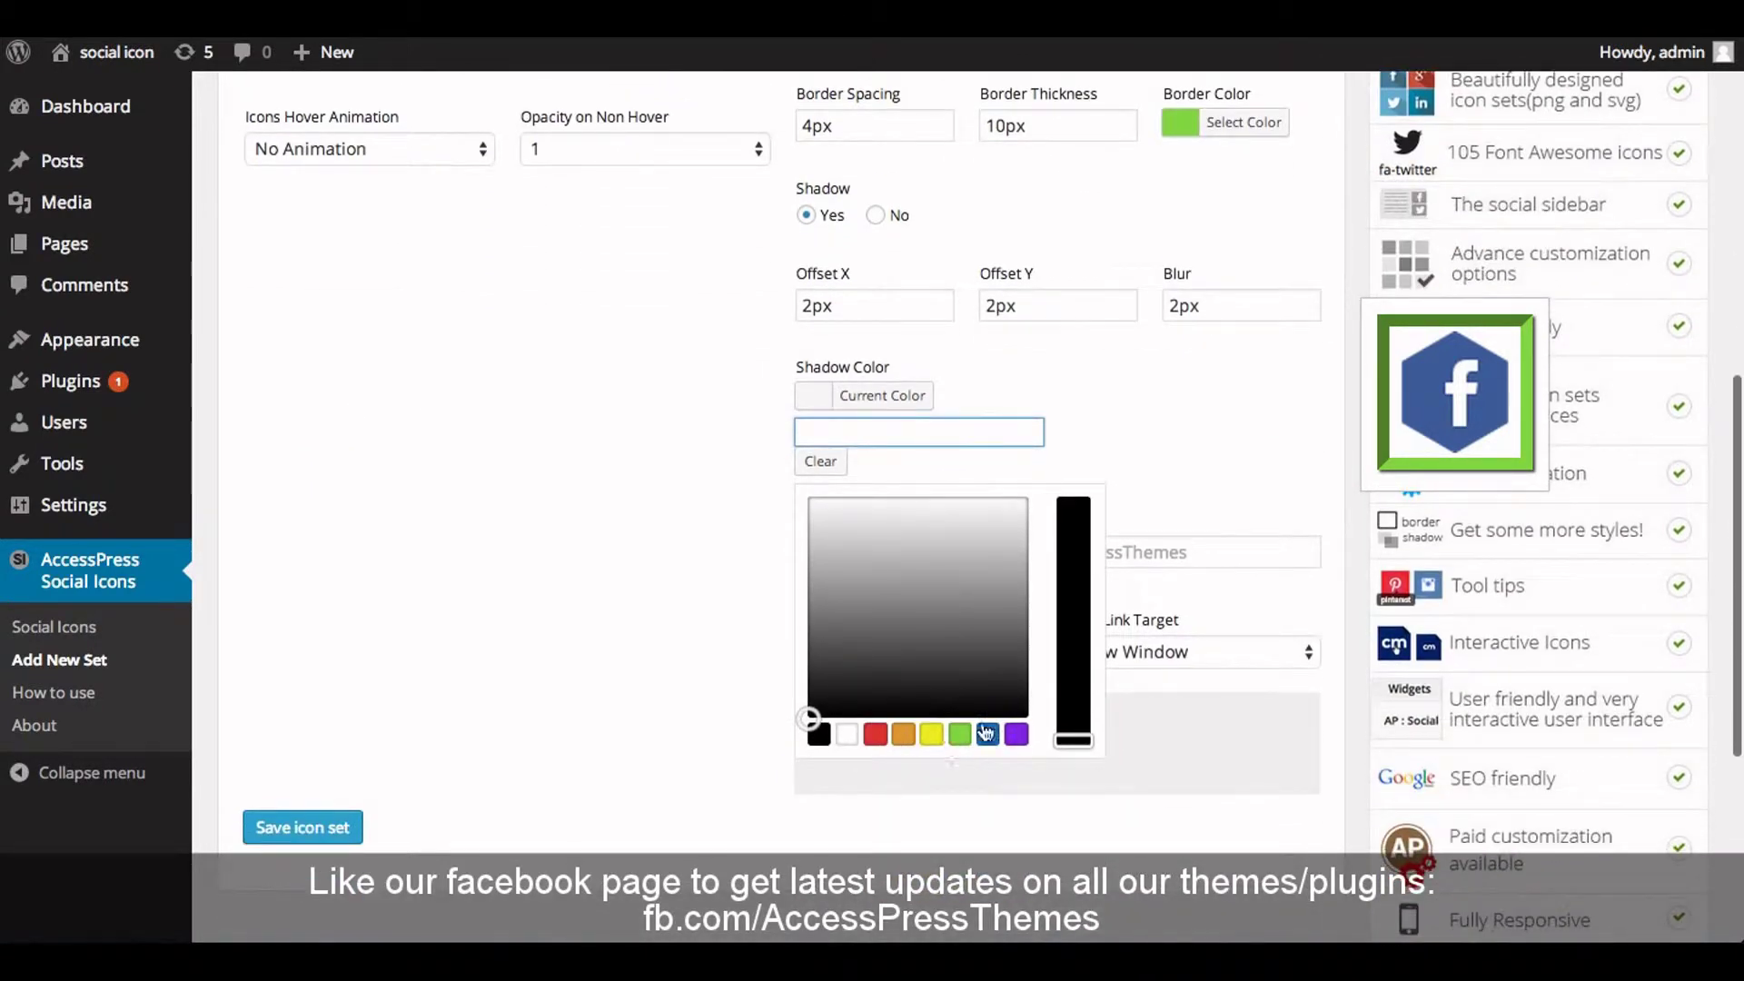
{"action": "left_click", "coordinate": [876, 734]}
{"action": "left_click", "coordinate": [1068, 716]}
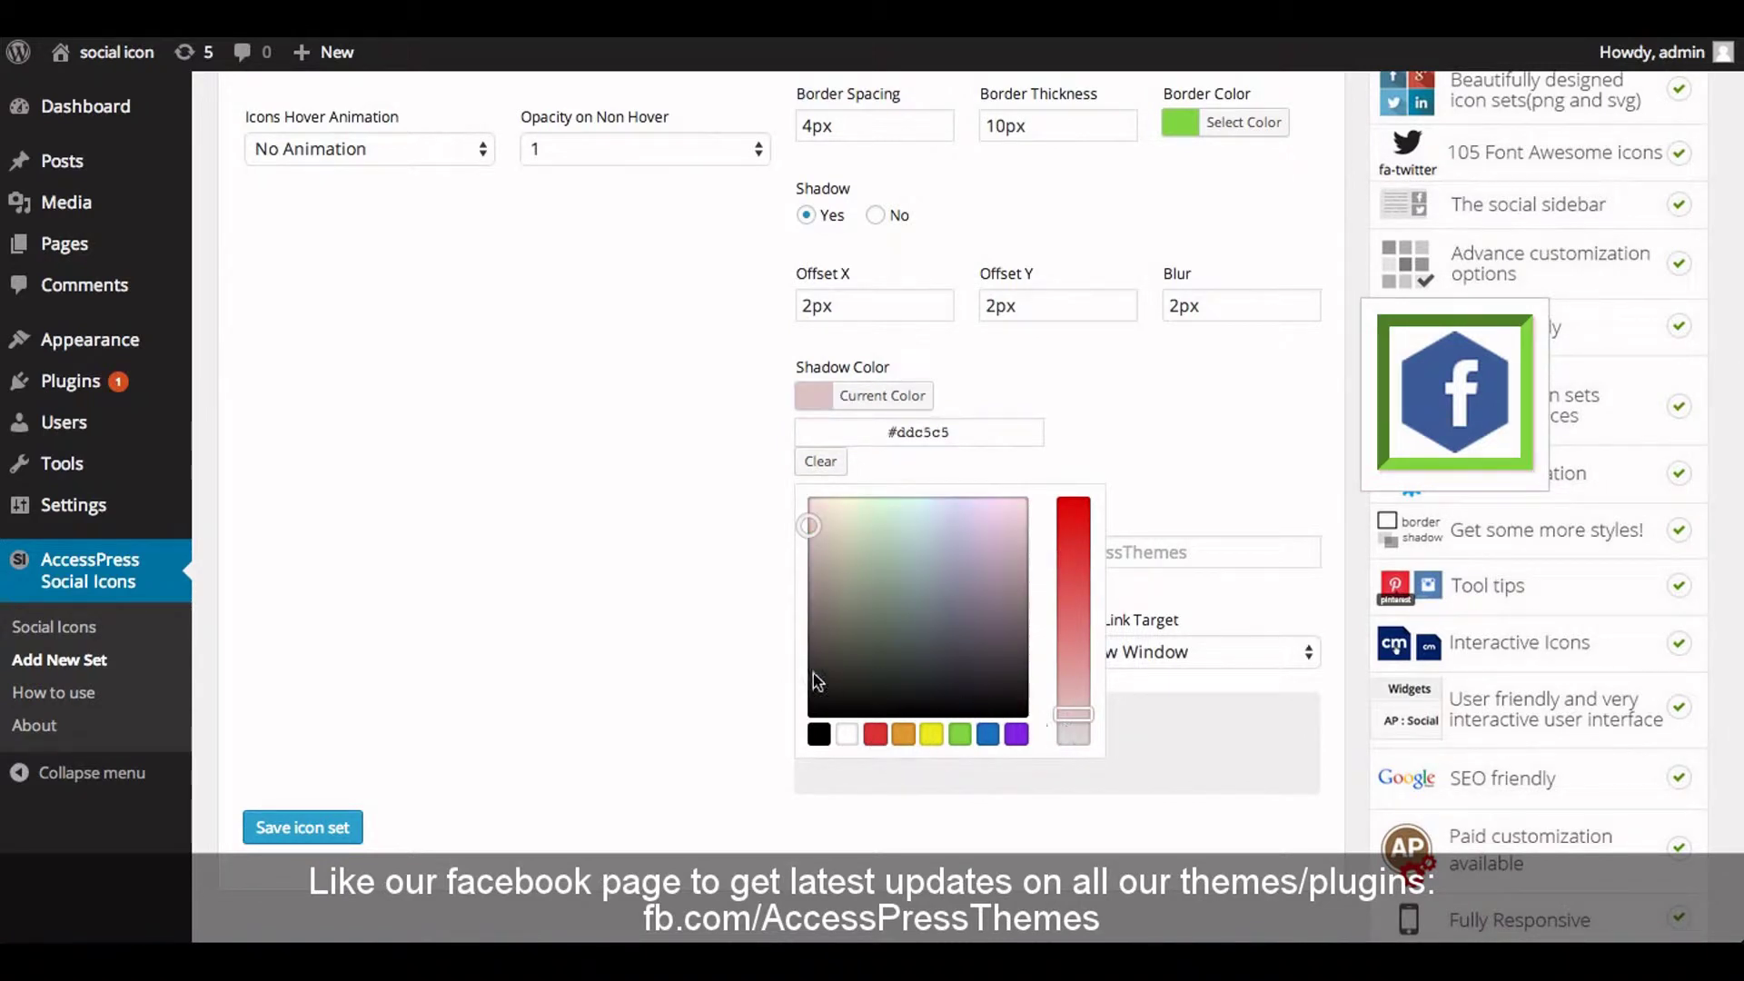
{"action": "left_click", "coordinate": [659, 584]}
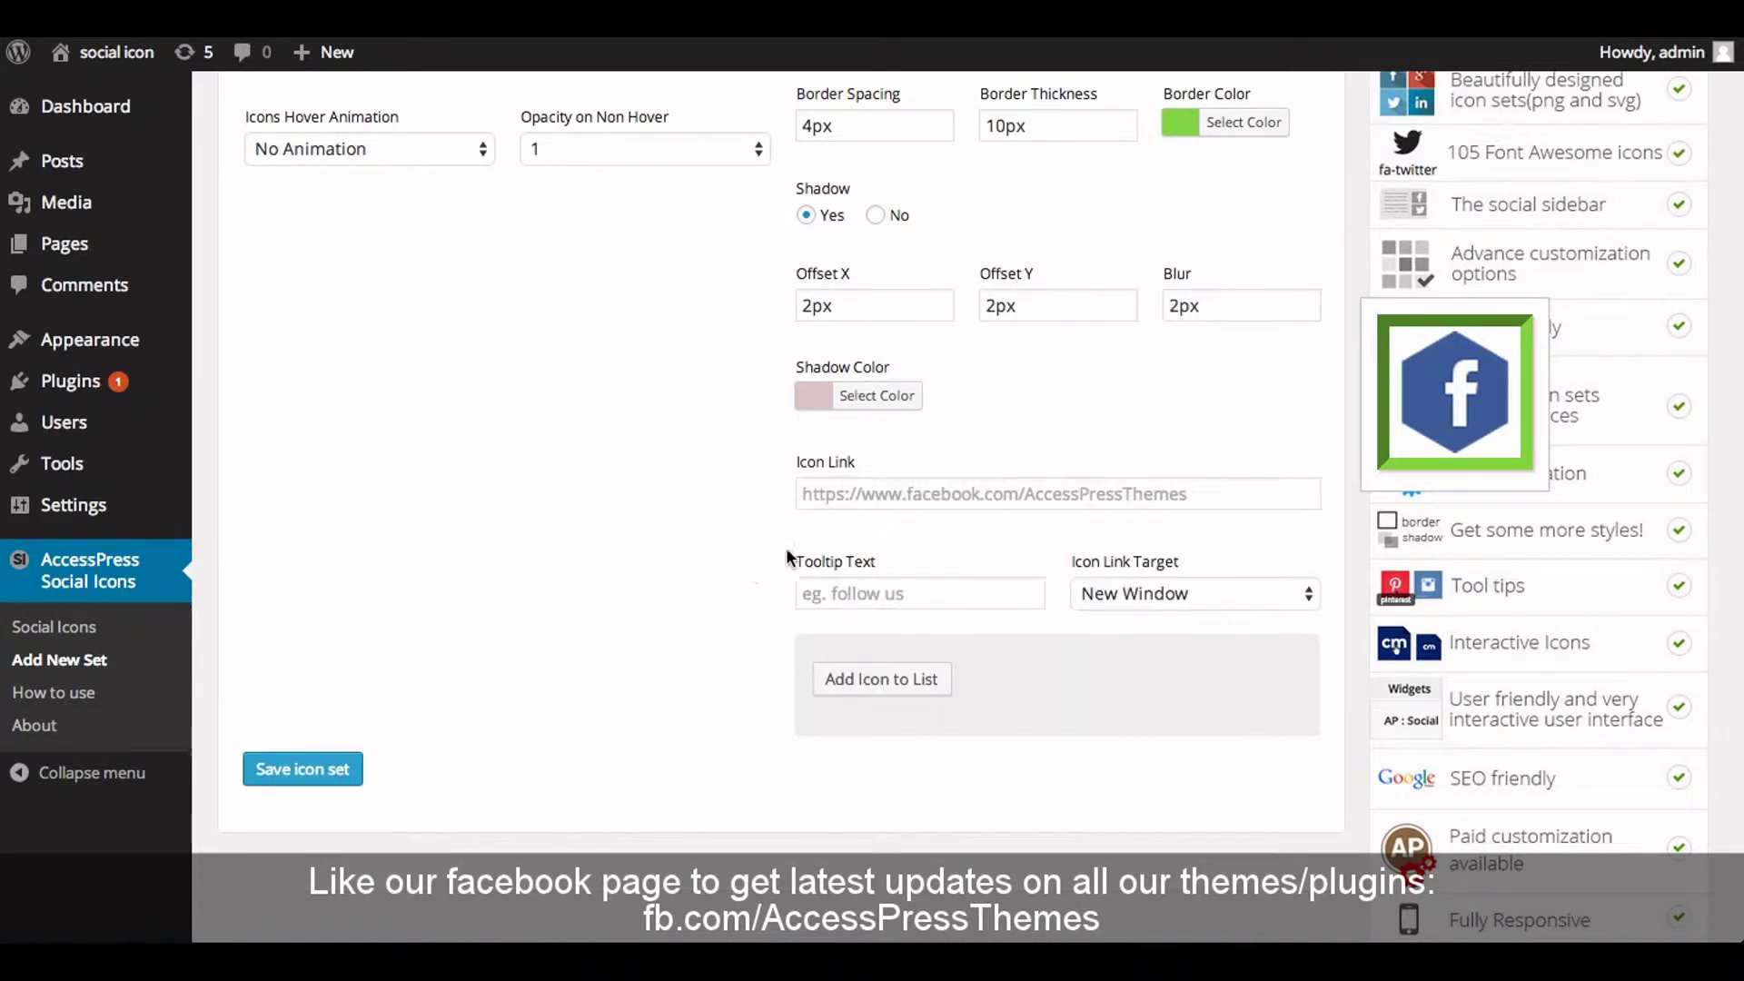
{"action": "left_click", "coordinate": [838, 499]}
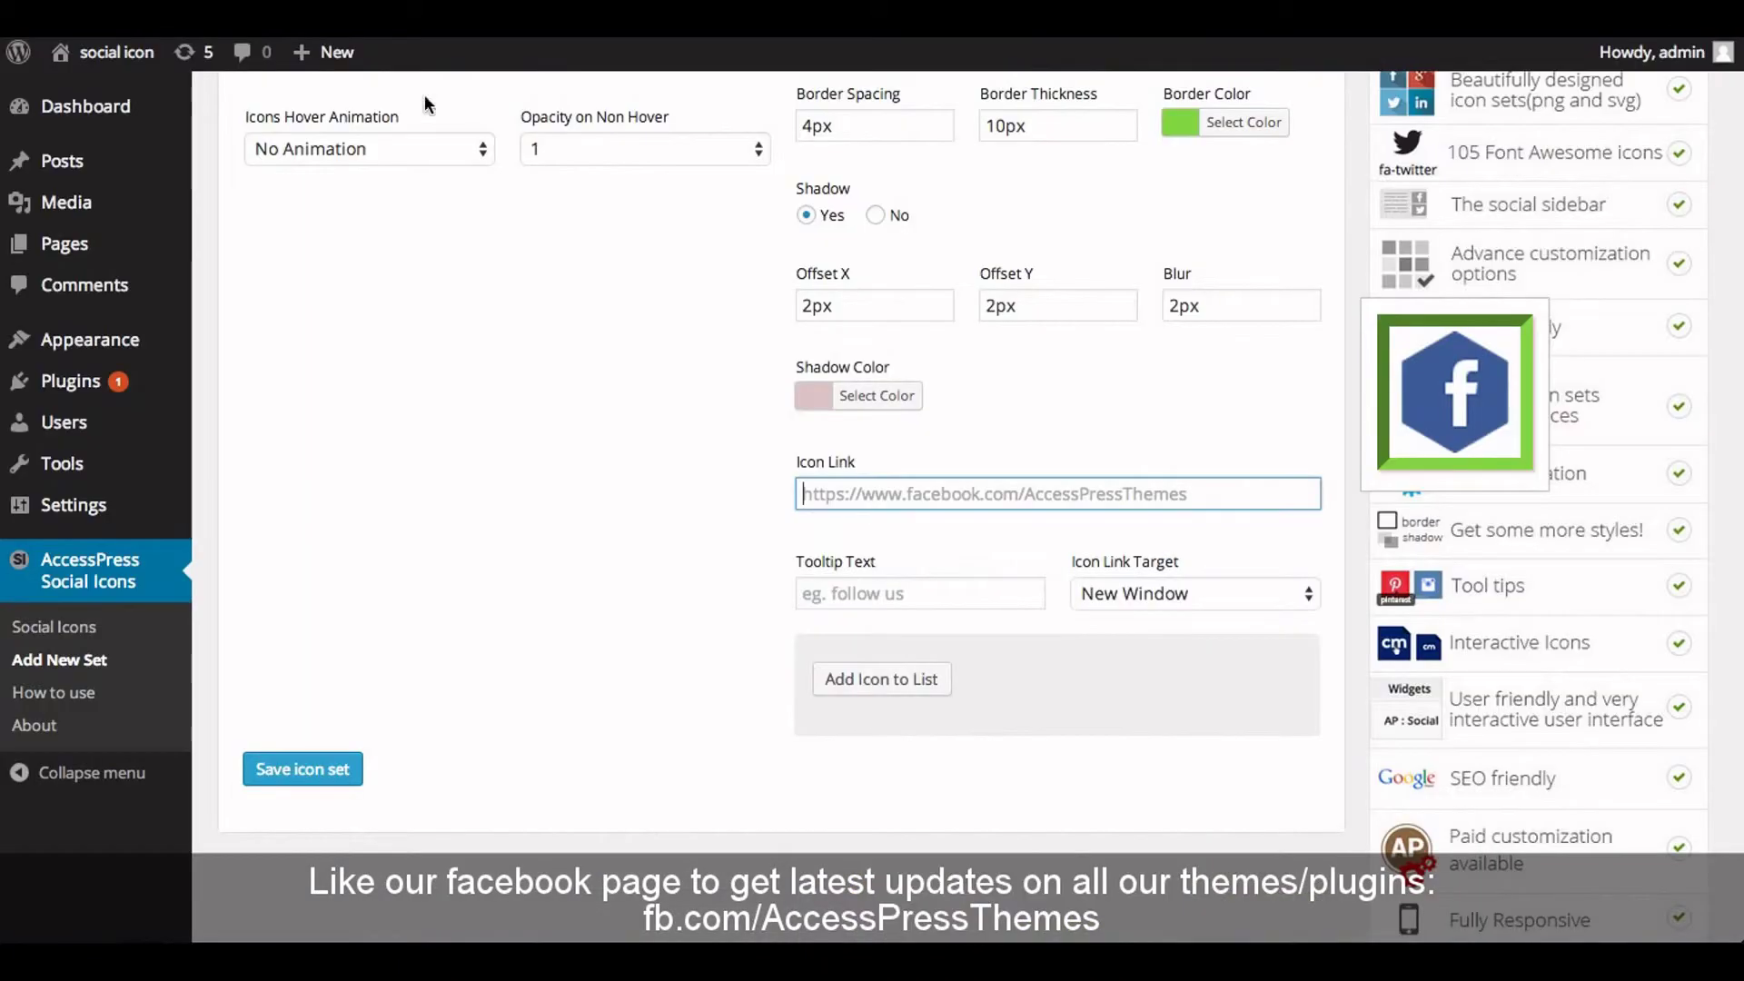
{"action": "type", "text": "https://www.facebook.com/AccessPressThemes"}
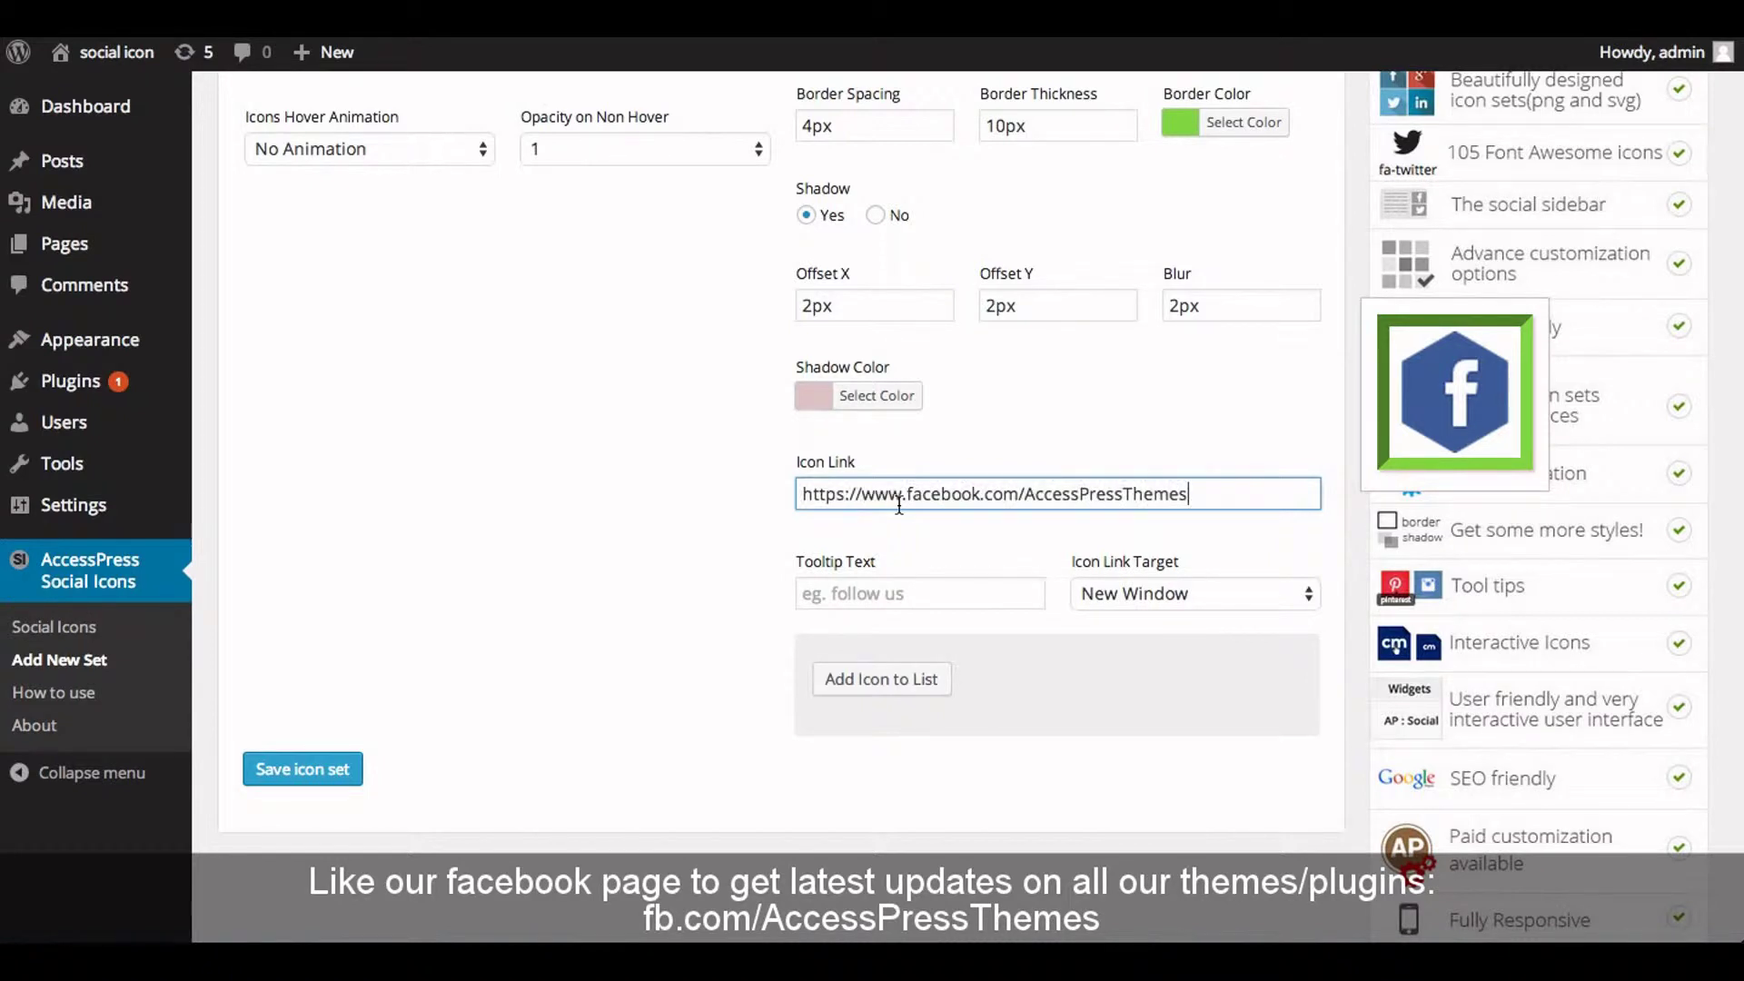
{"action": "left_click", "coordinate": [863, 593]}
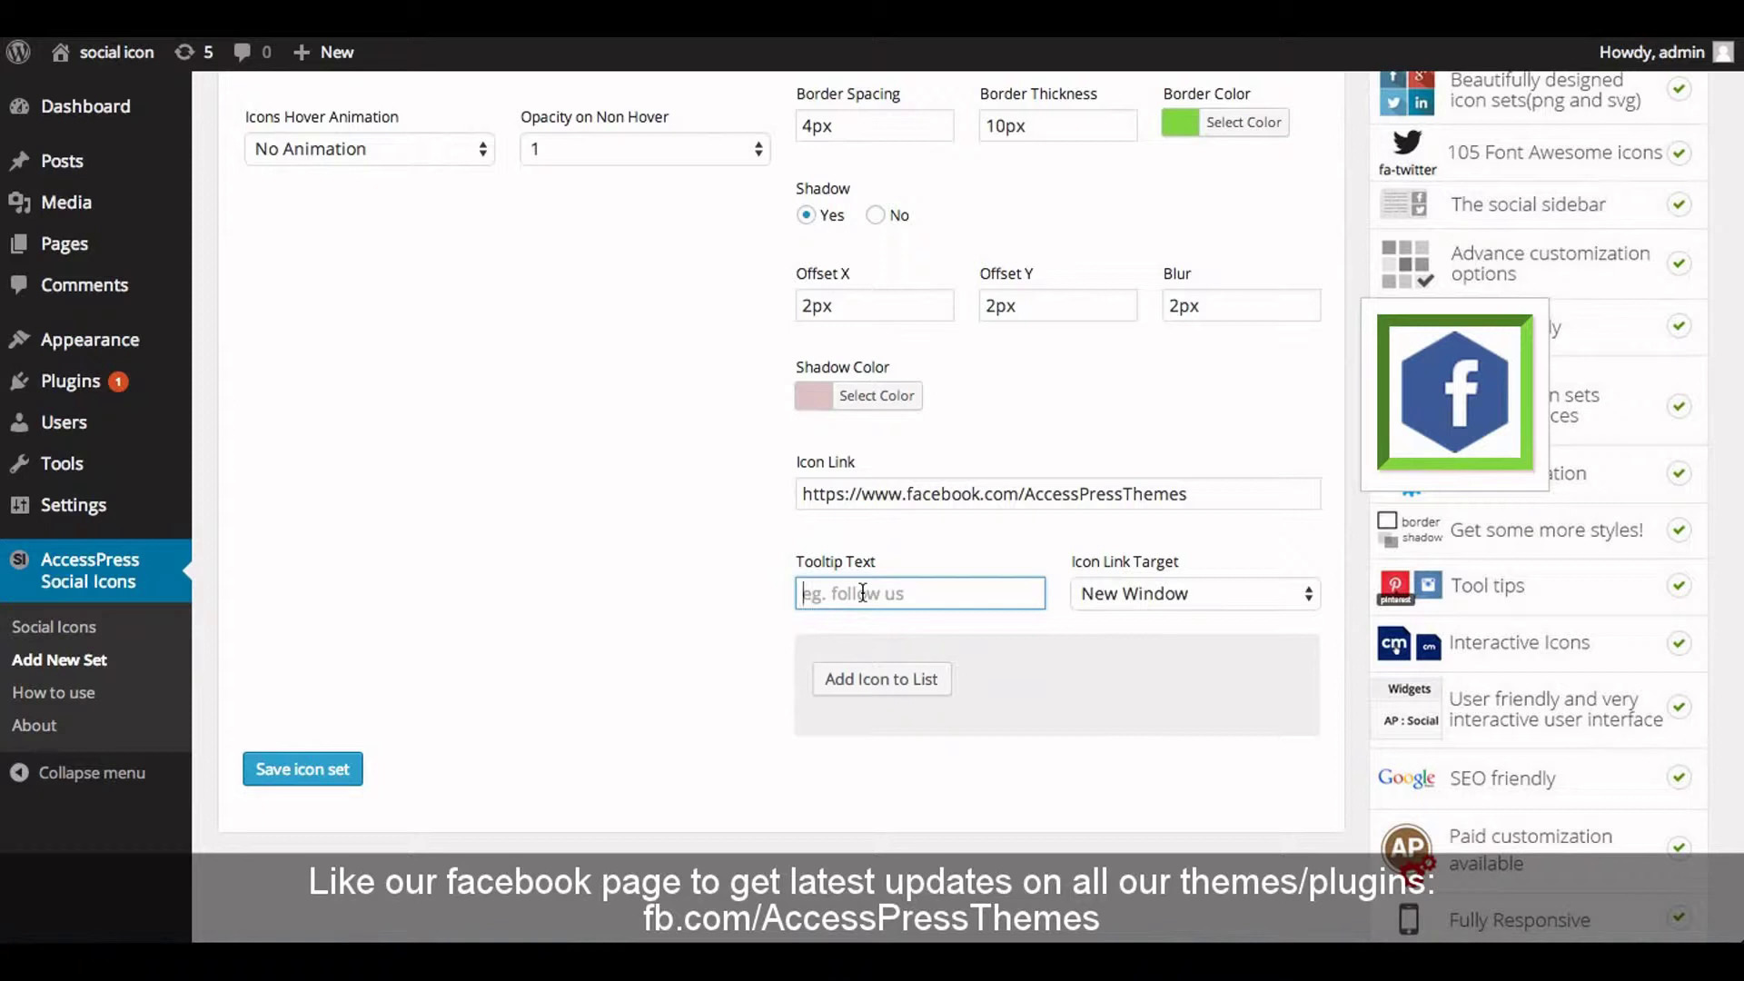
{"action": "type", "text": "Like Us"}
{"action": "left_click", "coordinate": [1109, 590]}
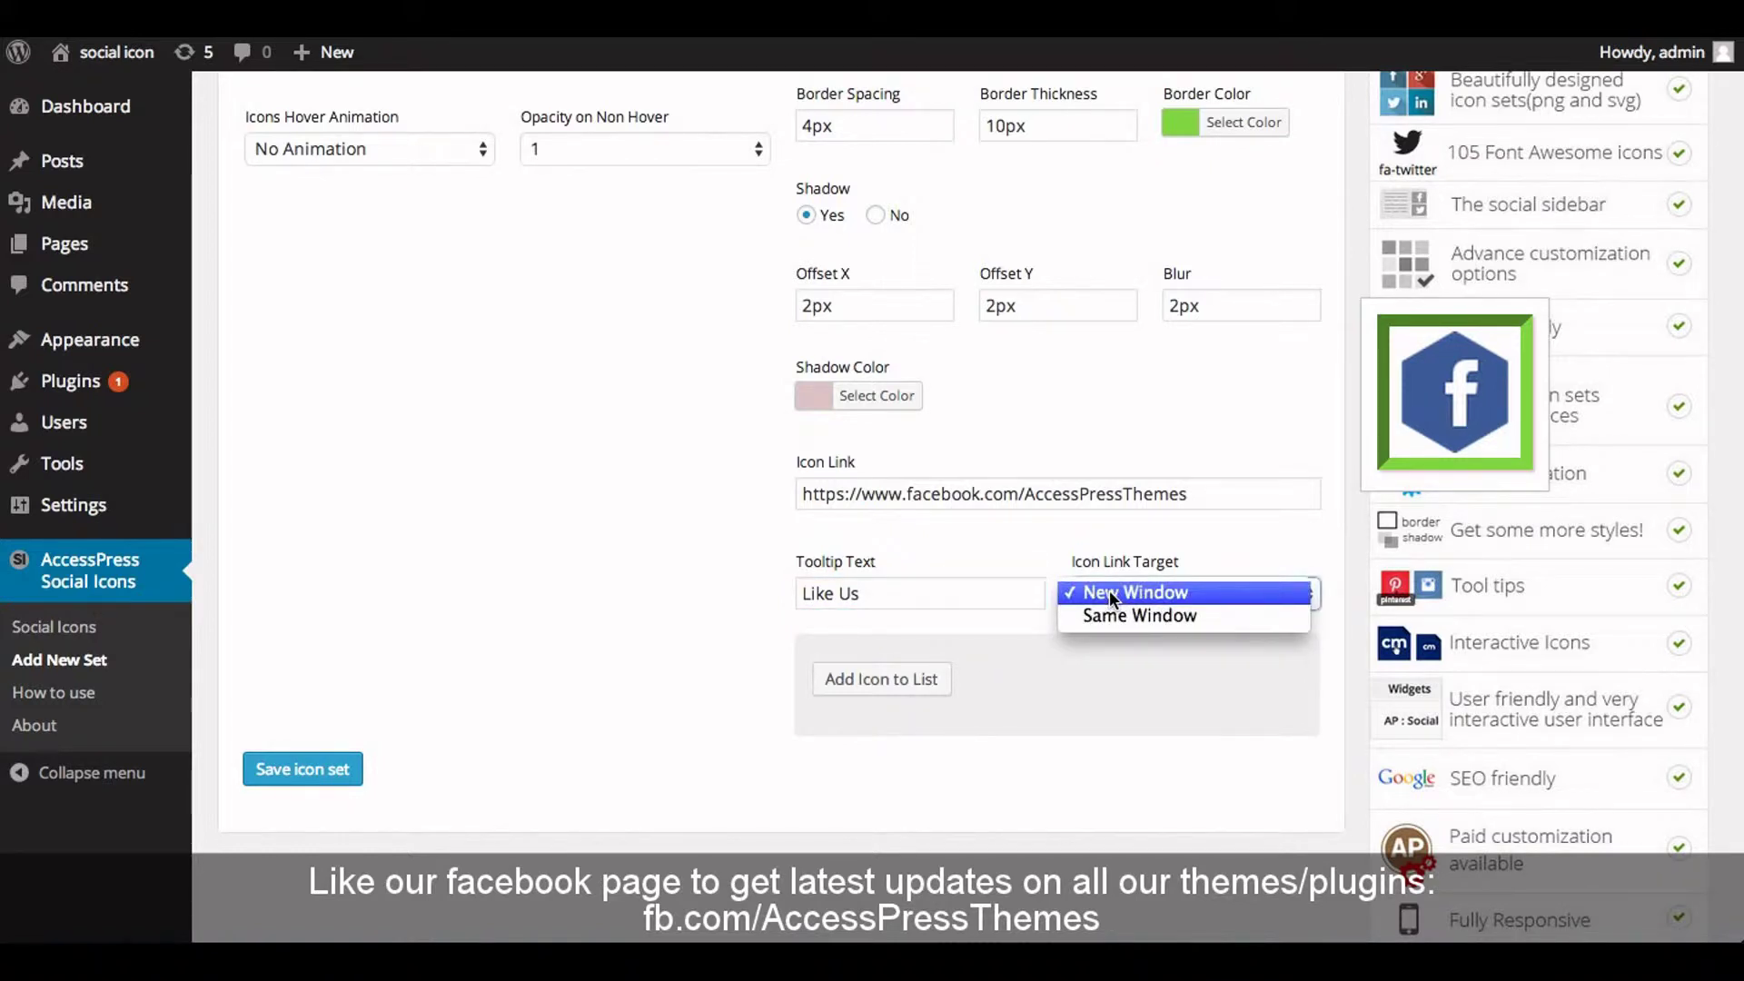
{"action": "left_click", "coordinate": [1088, 589]}
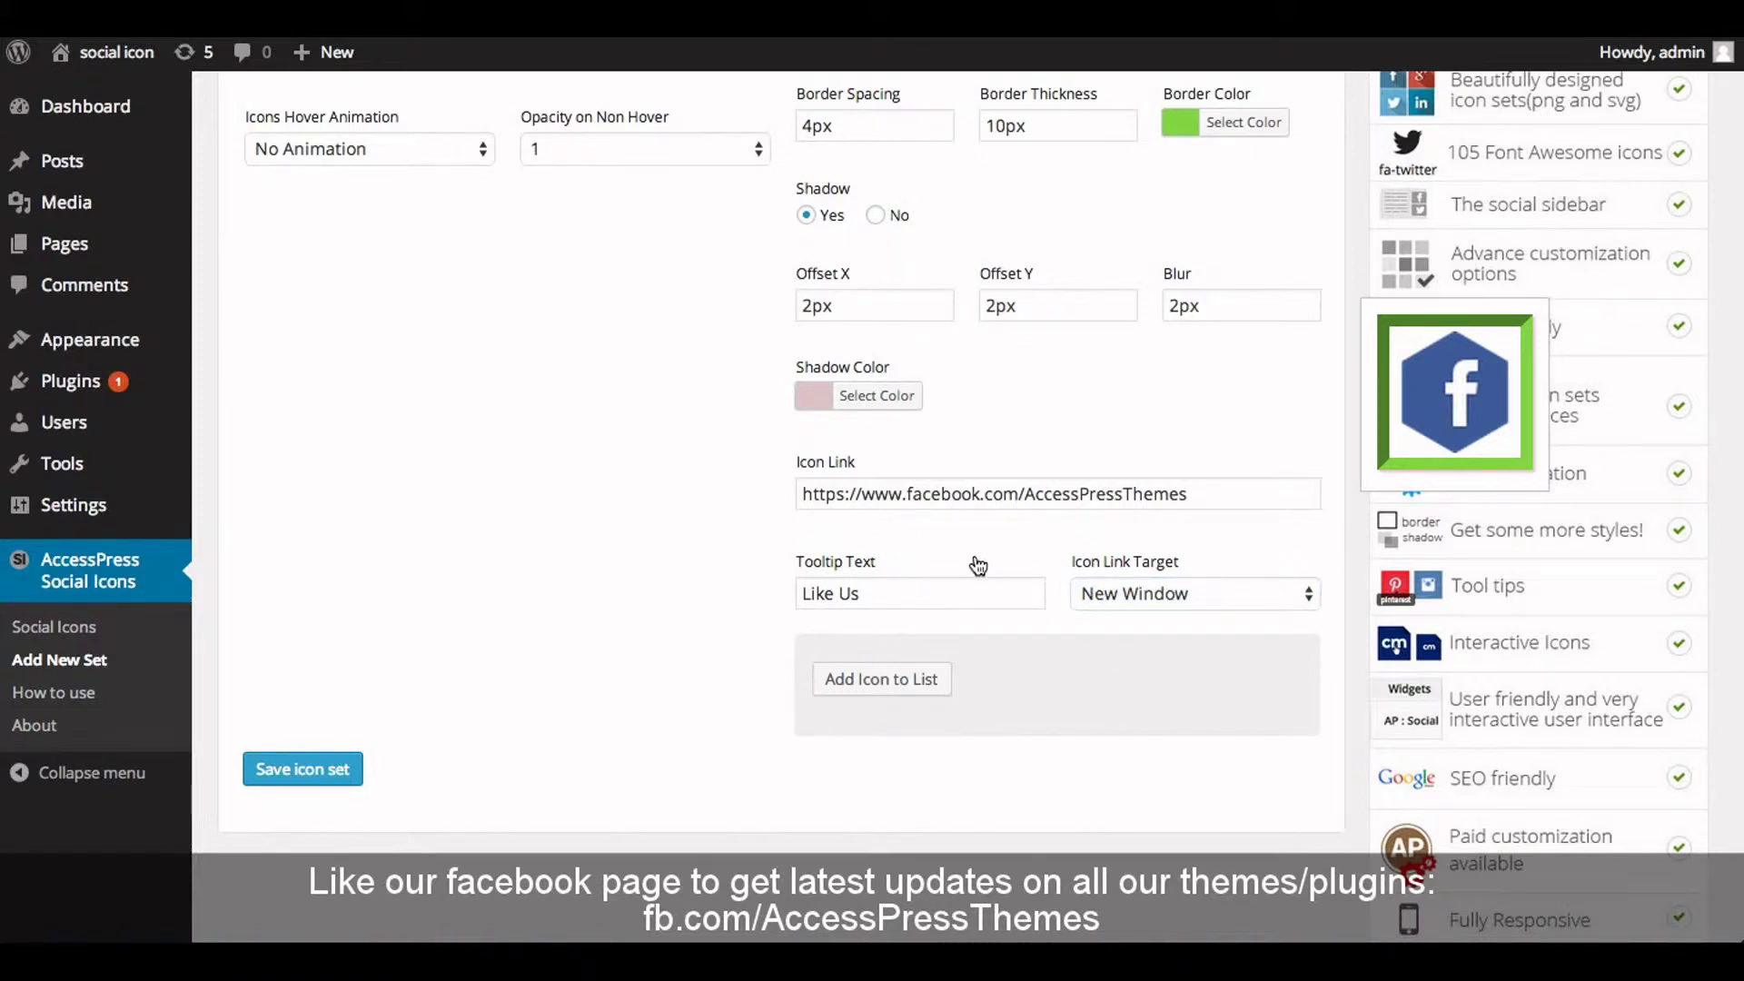
Add the Facebook icon to the set's list and title the next icon 'YouTube'
{"action": "left_click", "coordinate": [845, 690]}
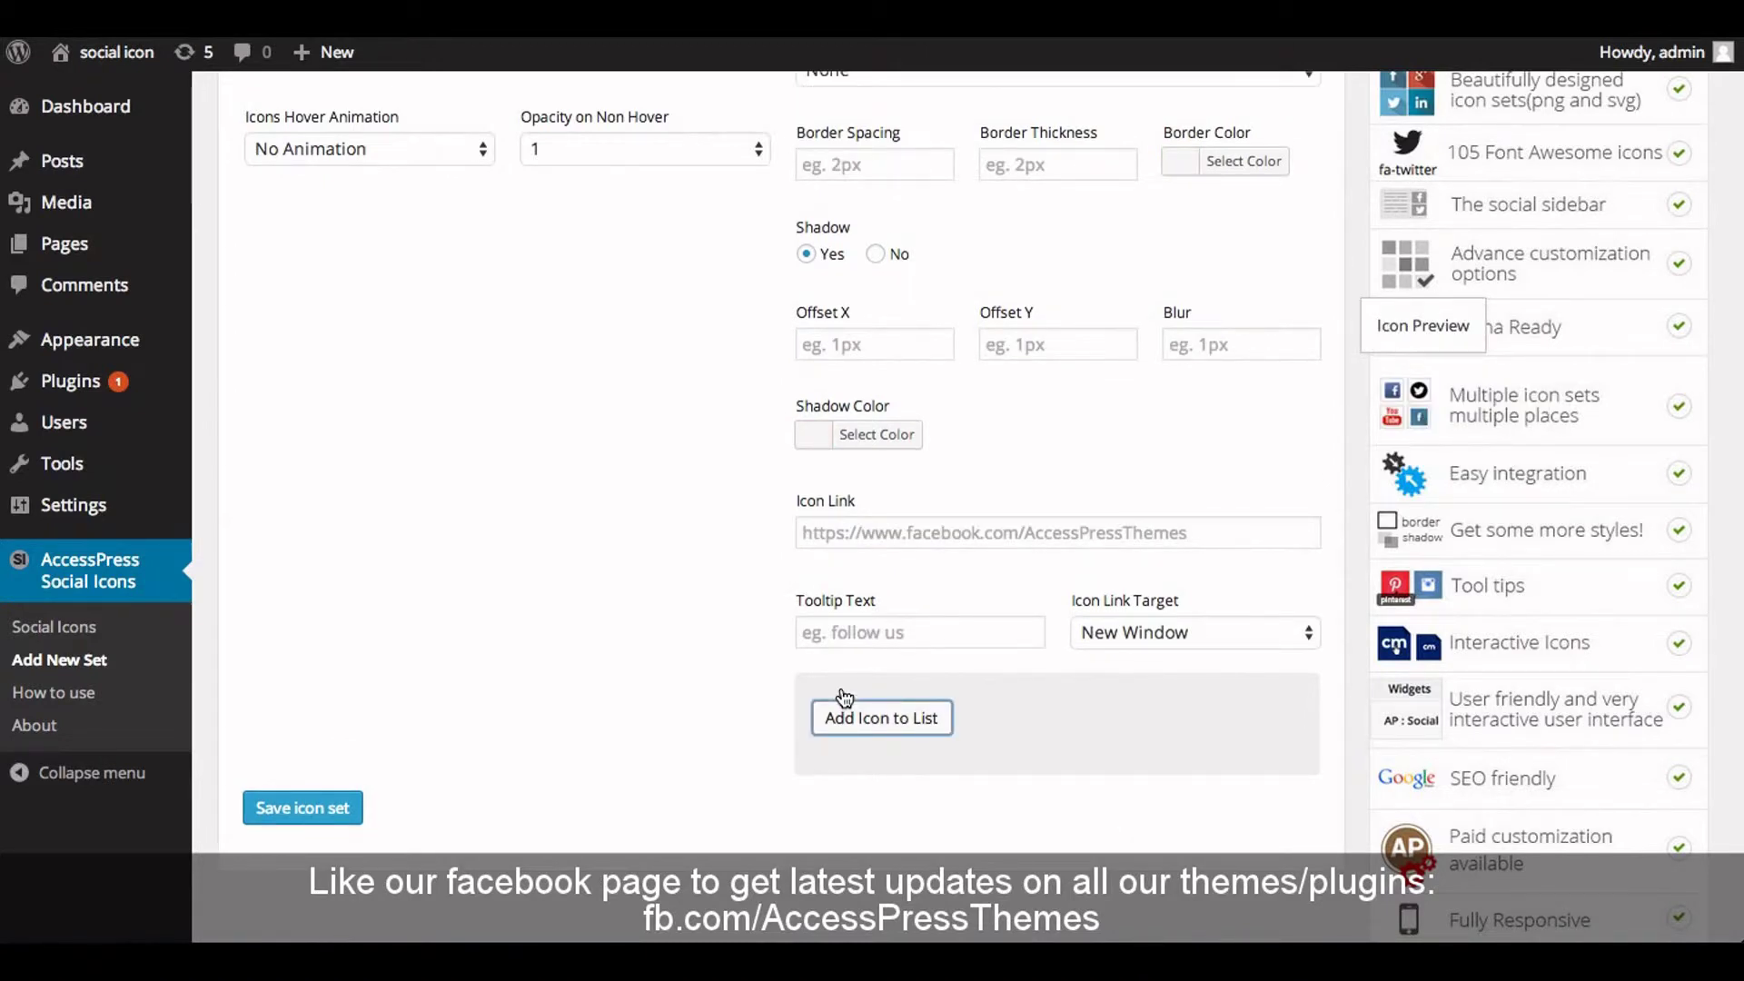
{"action": "scroll", "coordinate": [844, 698], "scroll_direction": "up", "scroll_amount": 5}
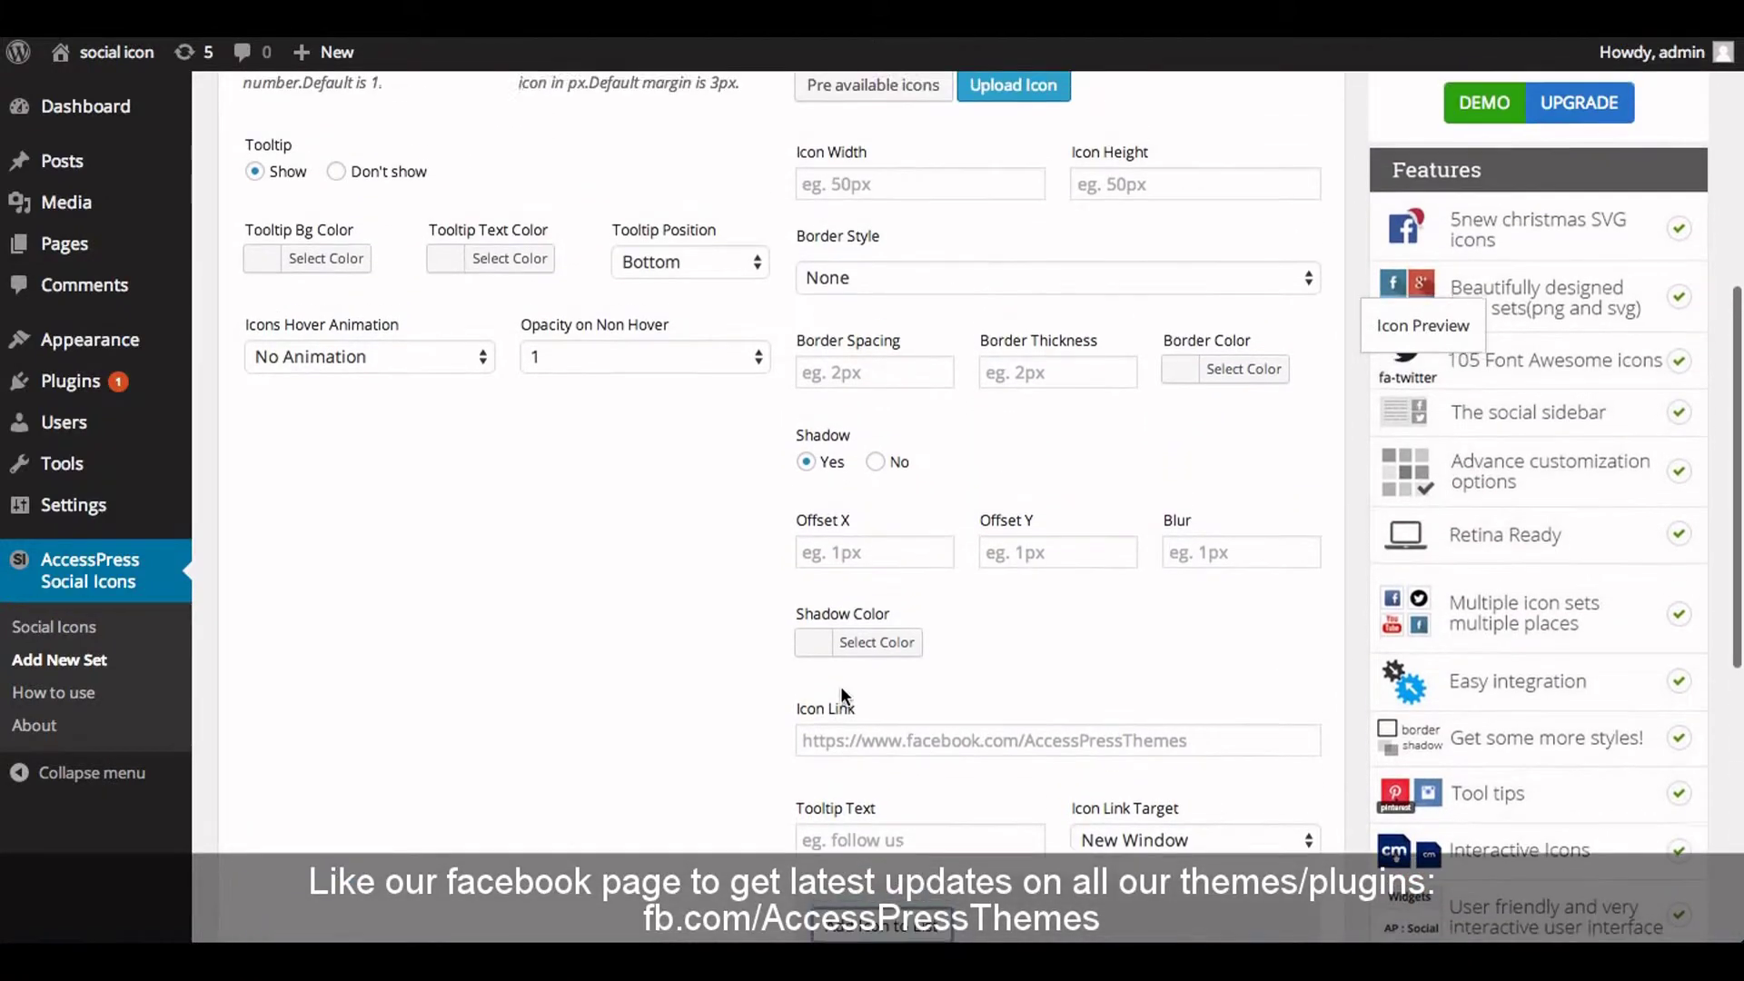
{"action": "scroll", "coordinate": [817, 200], "scroll_direction": "up", "scroll_amount": 2}
{"action": "scroll", "coordinate": [820, 209], "scroll_direction": "up", "scroll_amount": 3}
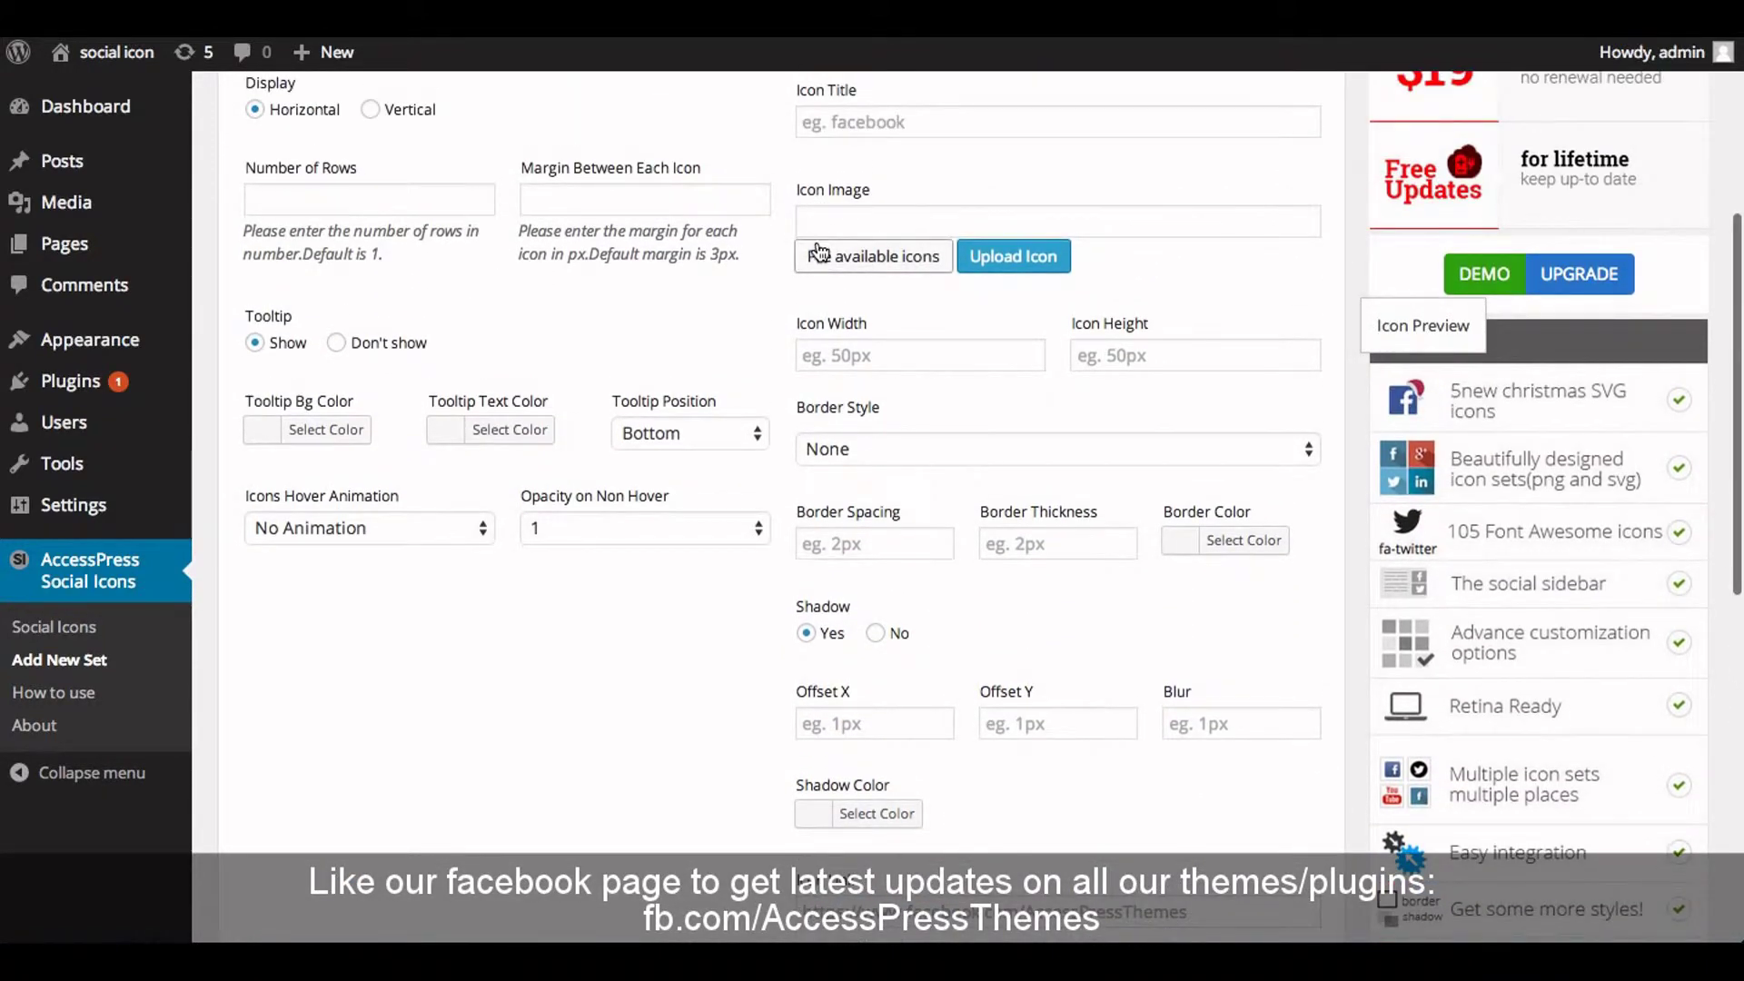
{"action": "scroll", "coordinate": [820, 252], "scroll_direction": "up", "scroll_amount": 1}
{"action": "left_click", "coordinate": [830, 163]}
{"action": "type", "text": "YouTube"}
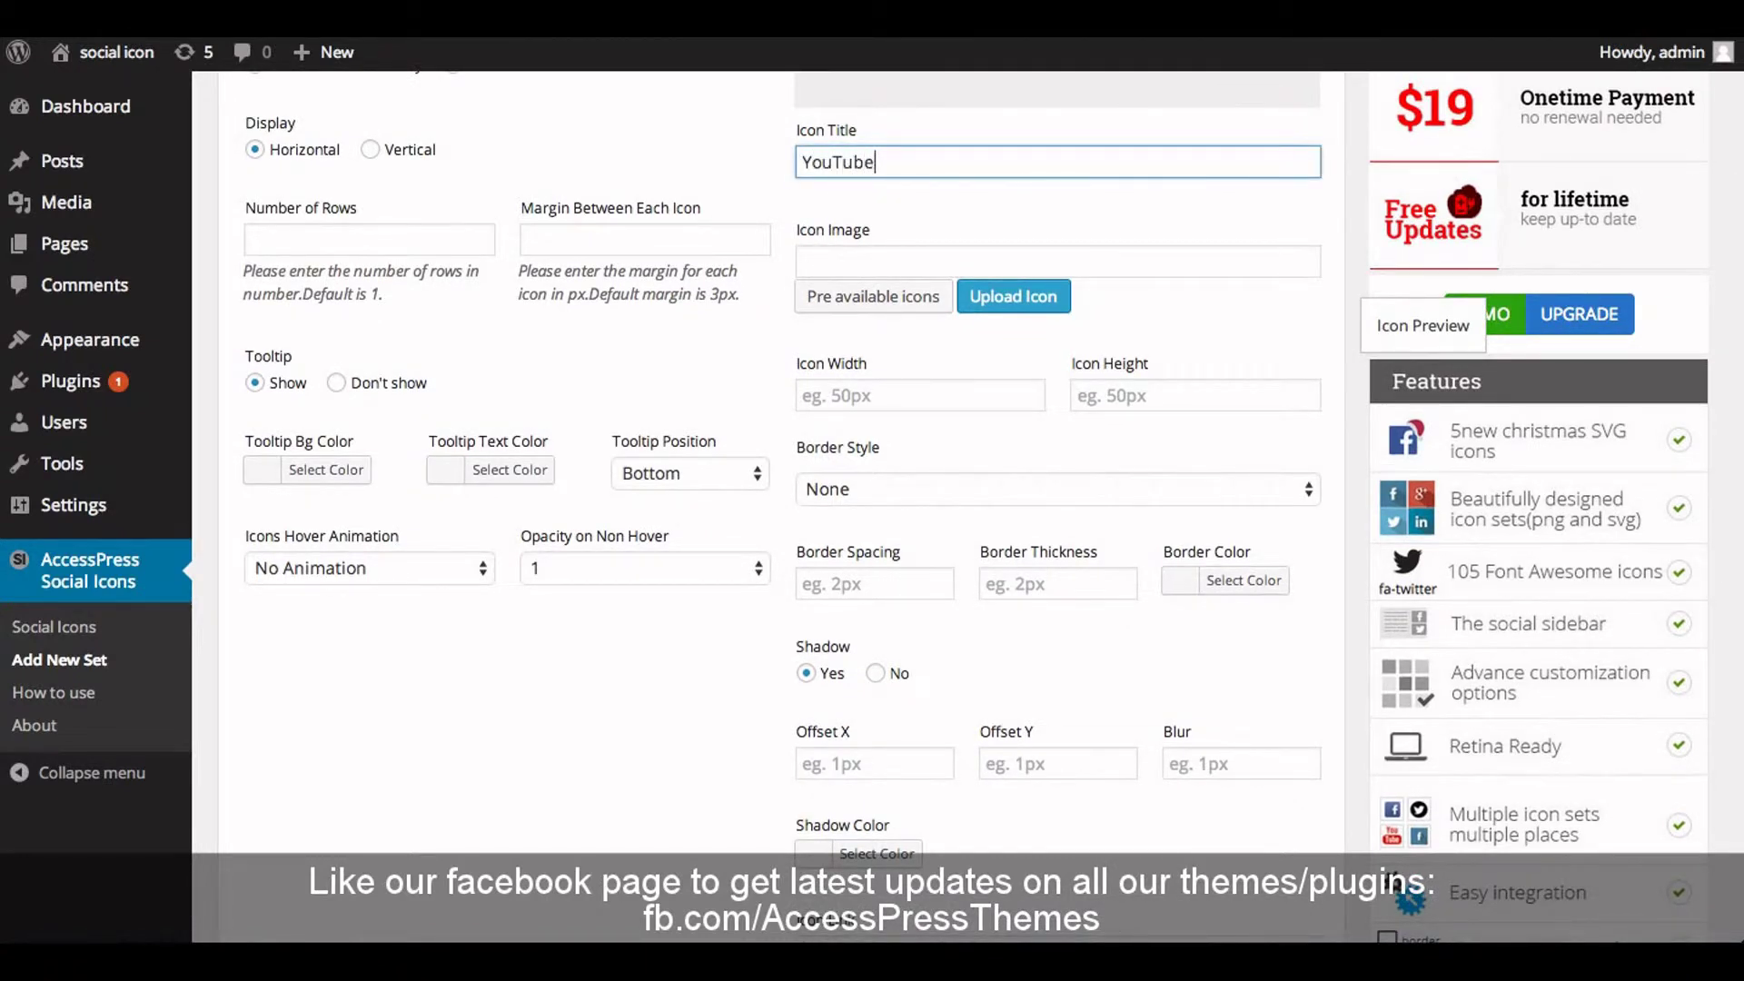
Use the ready-made Set 5 hexagon YouTube image for the icon
{"action": "left_click", "coordinate": [838, 305]}
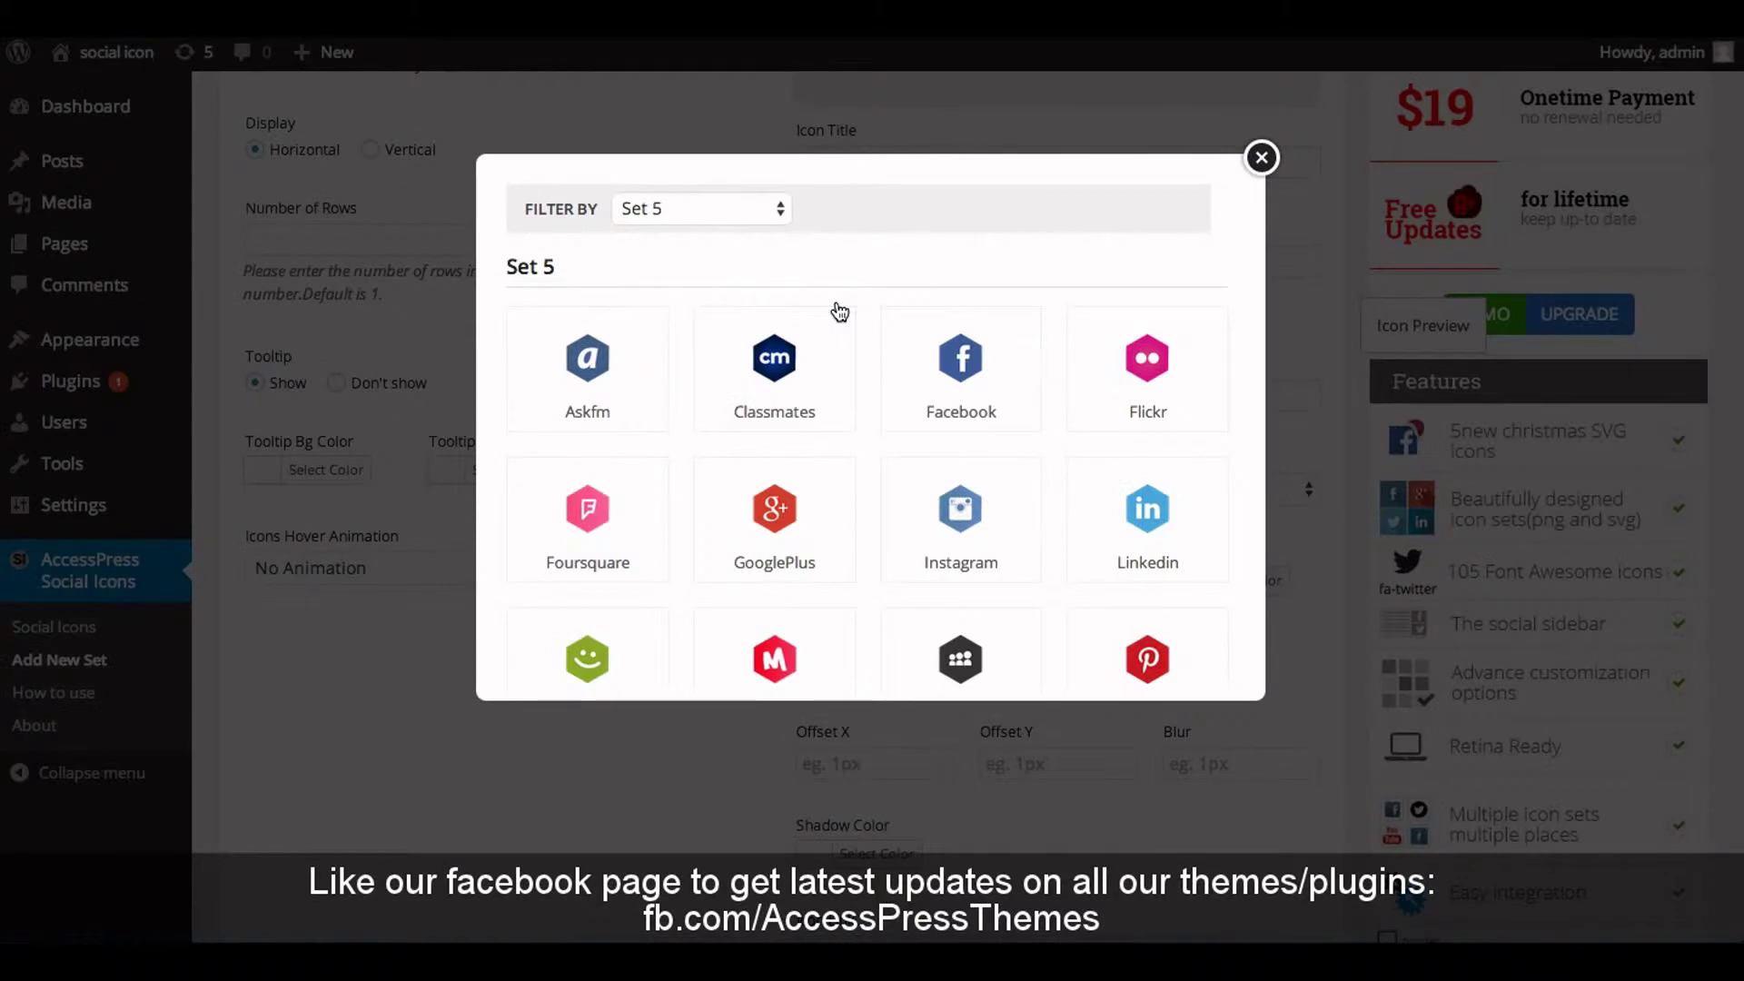
{"action": "scroll", "coordinate": [839, 312], "scroll_direction": "down", "scroll_amount": 5}
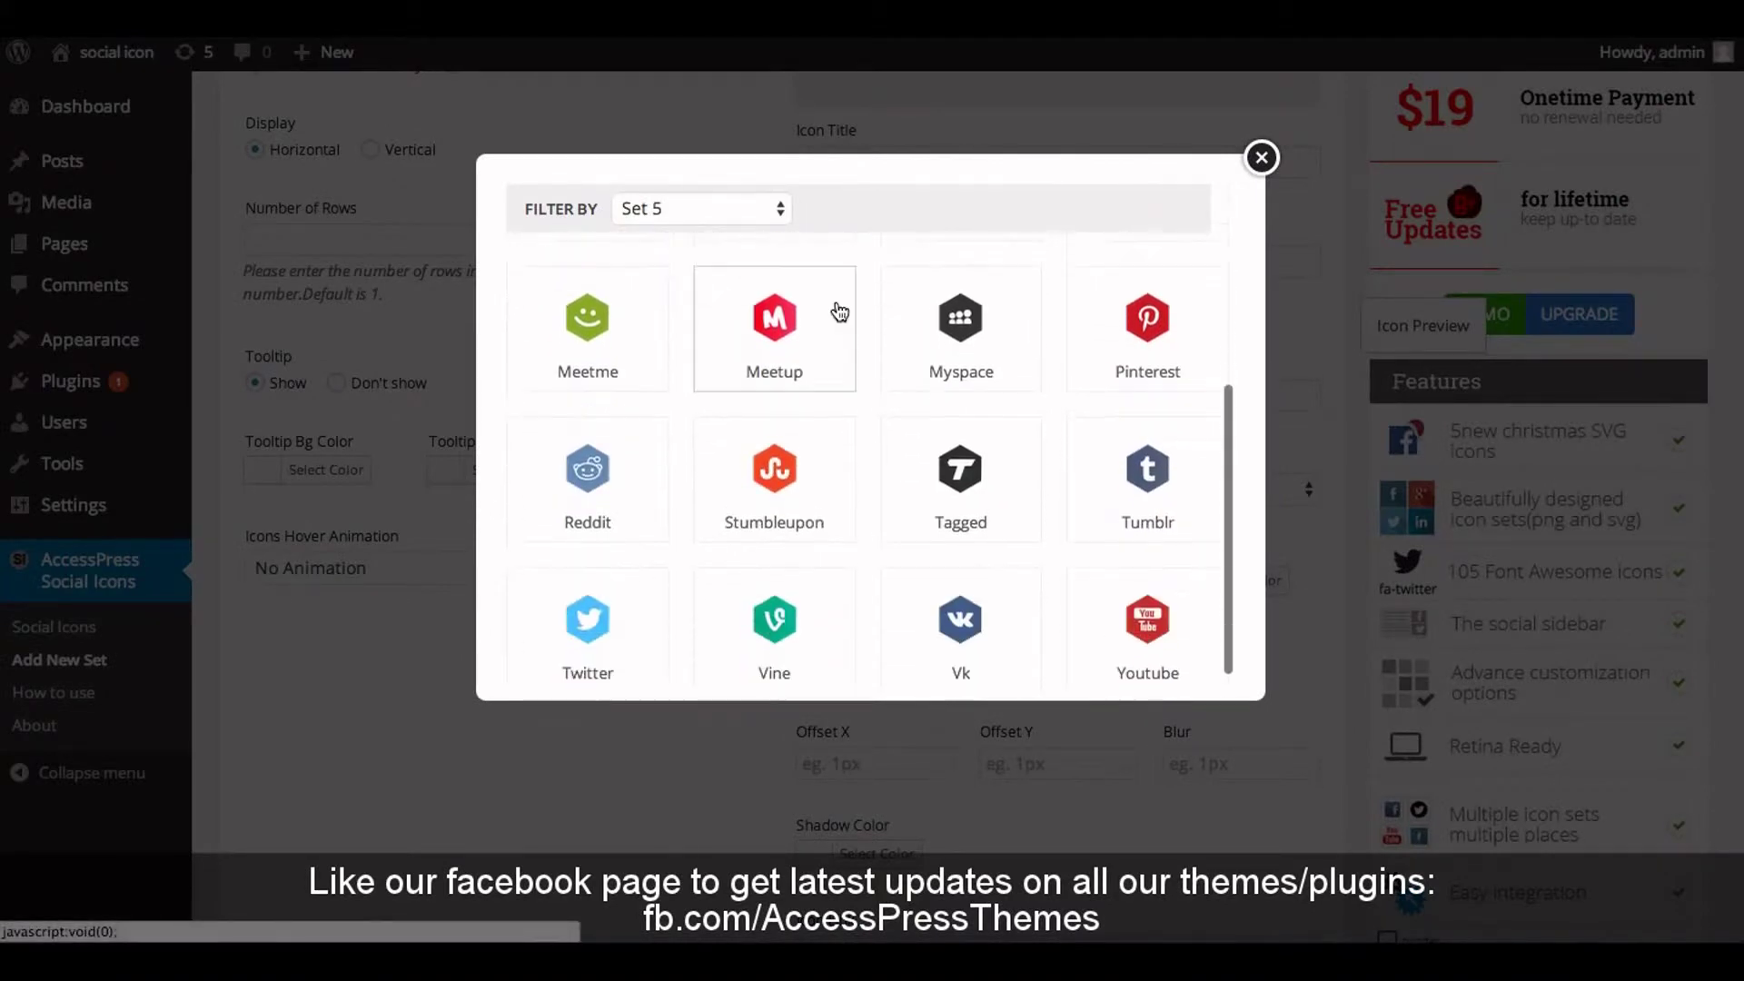
{"action": "left_click", "coordinate": [1118, 623]}
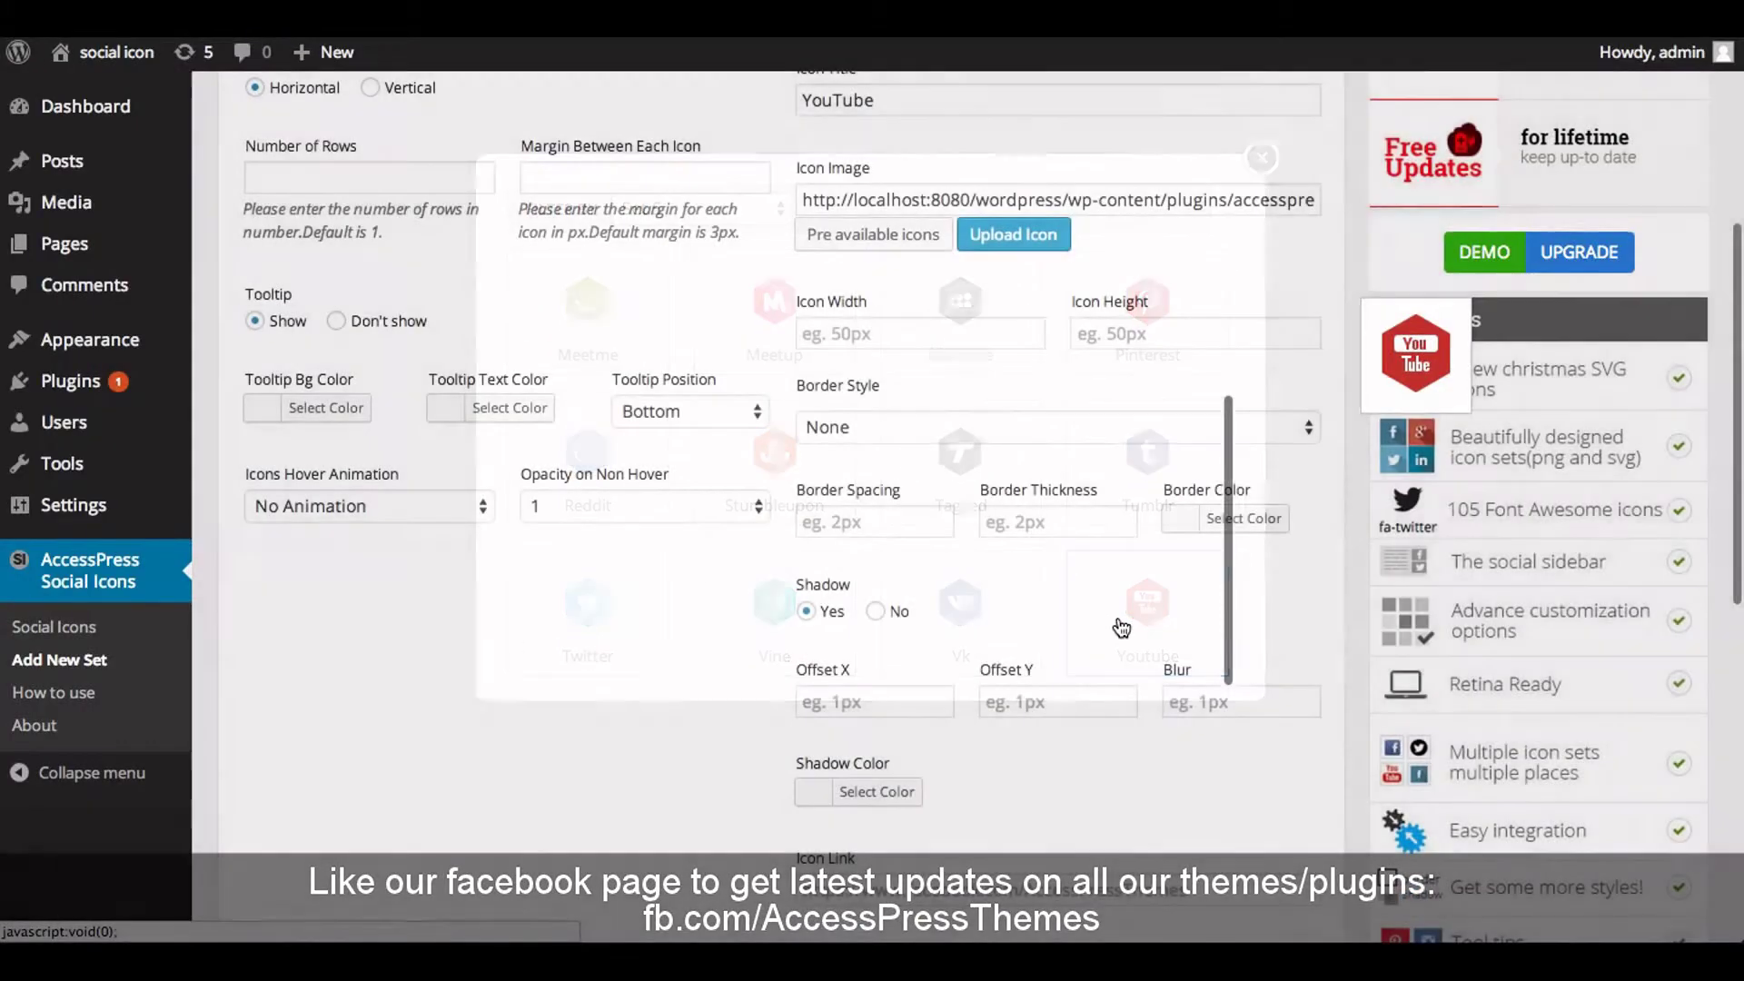
Enter 100px for the YouTube icon's width and height
{"action": "left_click", "coordinate": [905, 341]}
{"action": "type", "text": "100px"}
{"action": "left_click", "coordinate": [1163, 335]}
{"action": "type", "text": "100p"}
{"action": "key", "text": "BackSpace"}
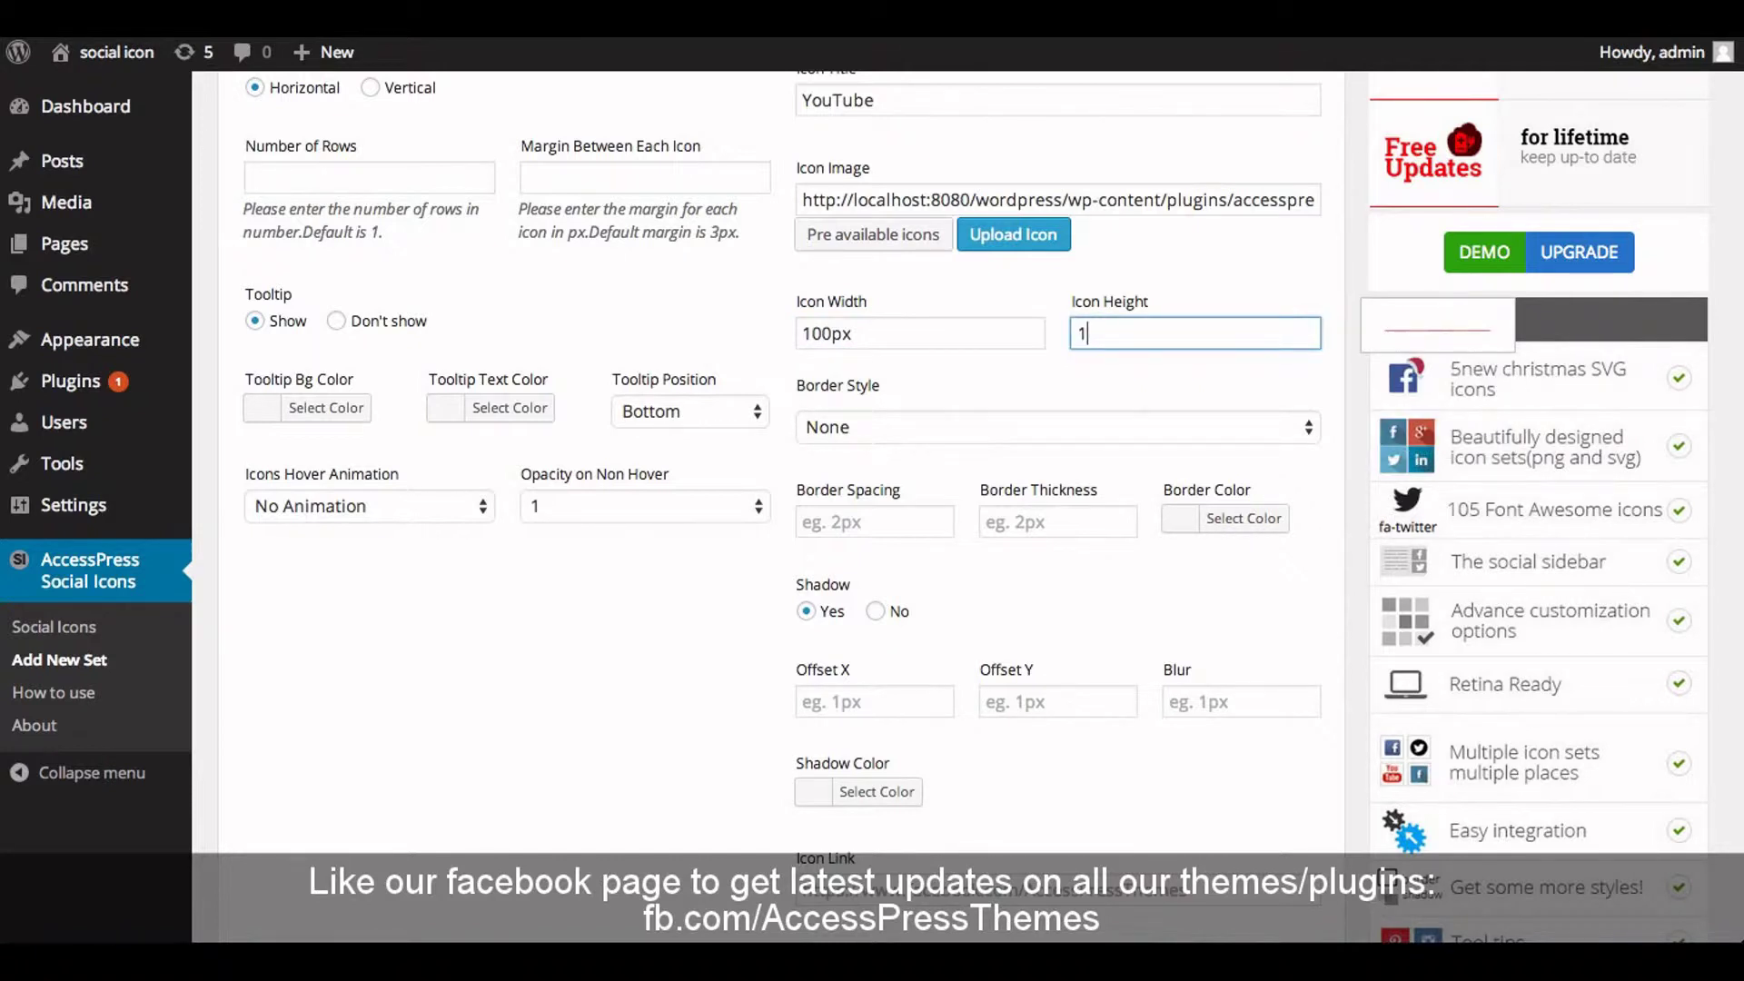
{"action": "type", "text": "00px"}
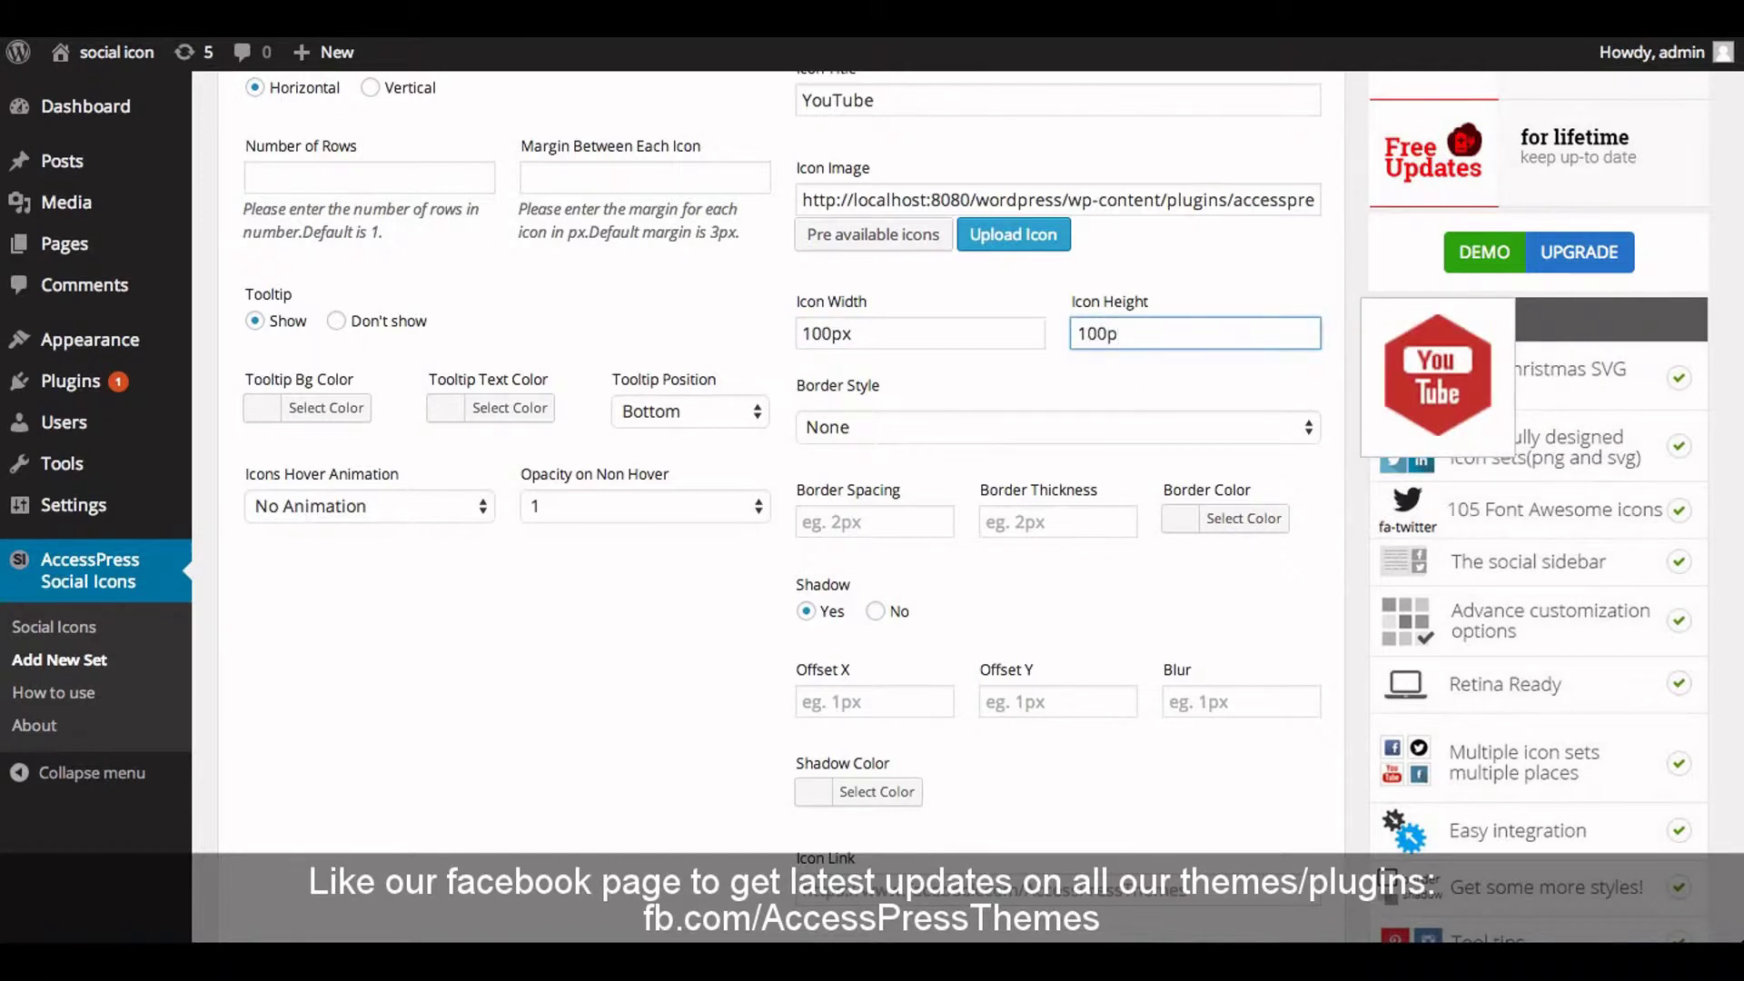
Give the YouTube icon an Inset border with 4px spacing, 10px thickness and green colour
{"action": "left_click", "coordinate": [910, 427]}
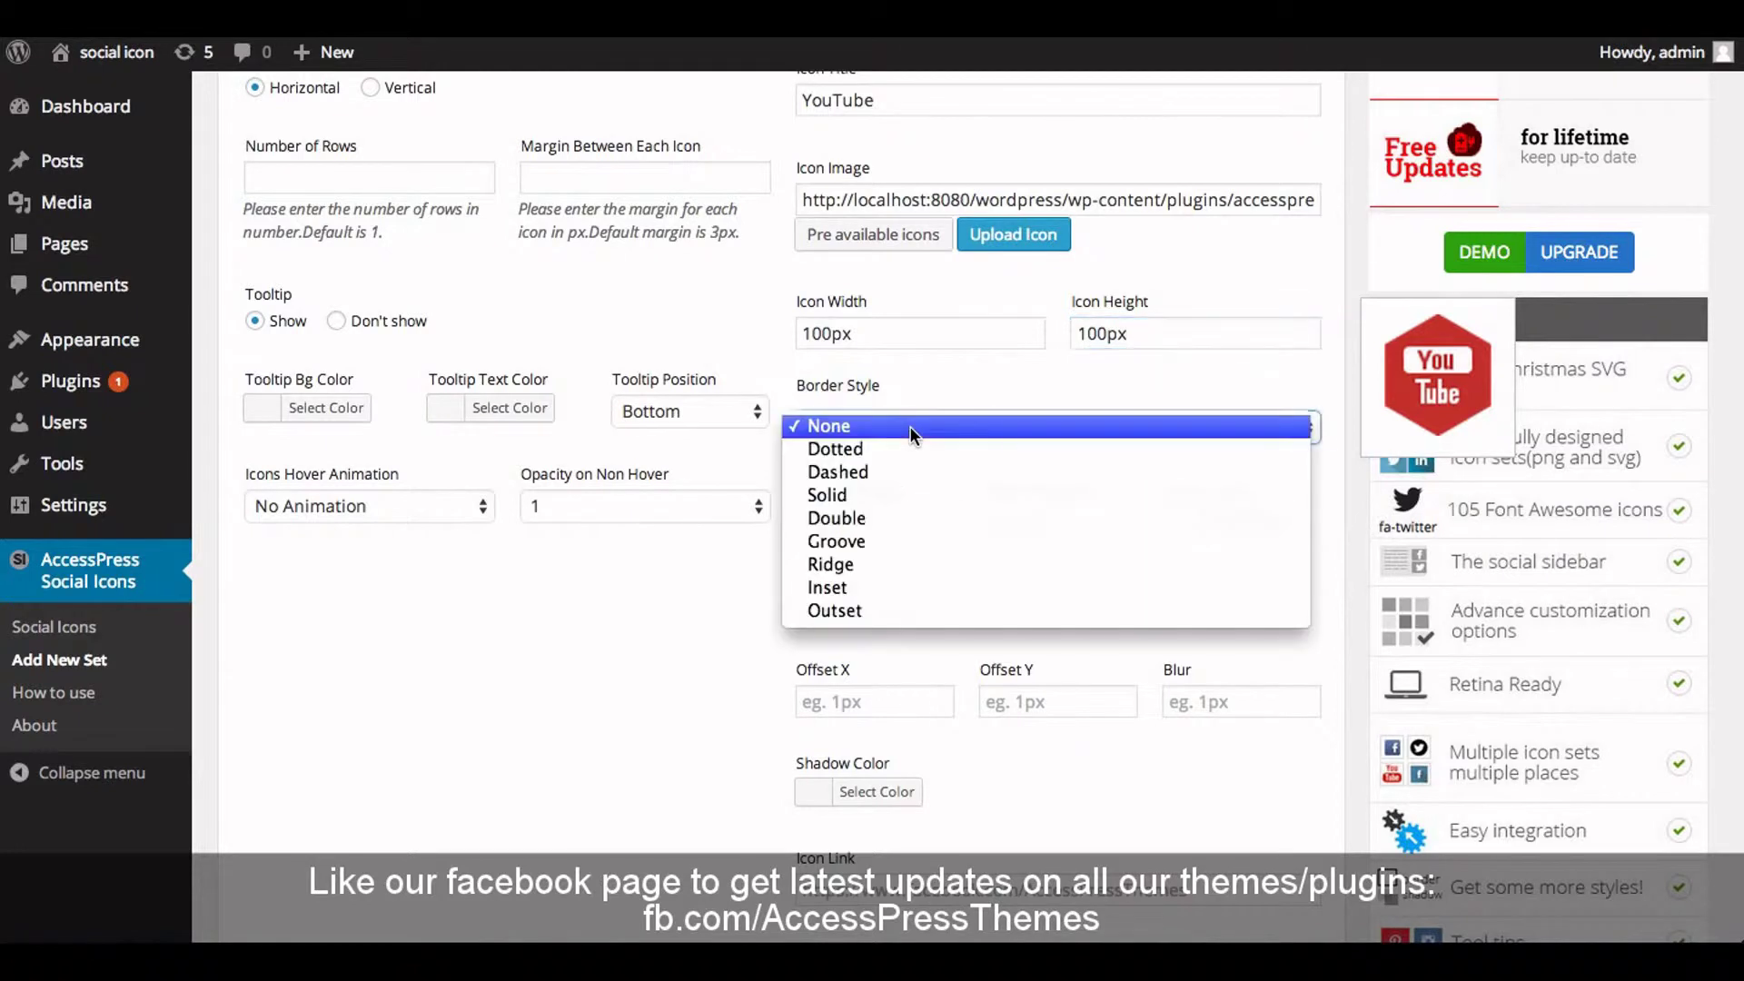
{"action": "left_click", "coordinate": [836, 586]}
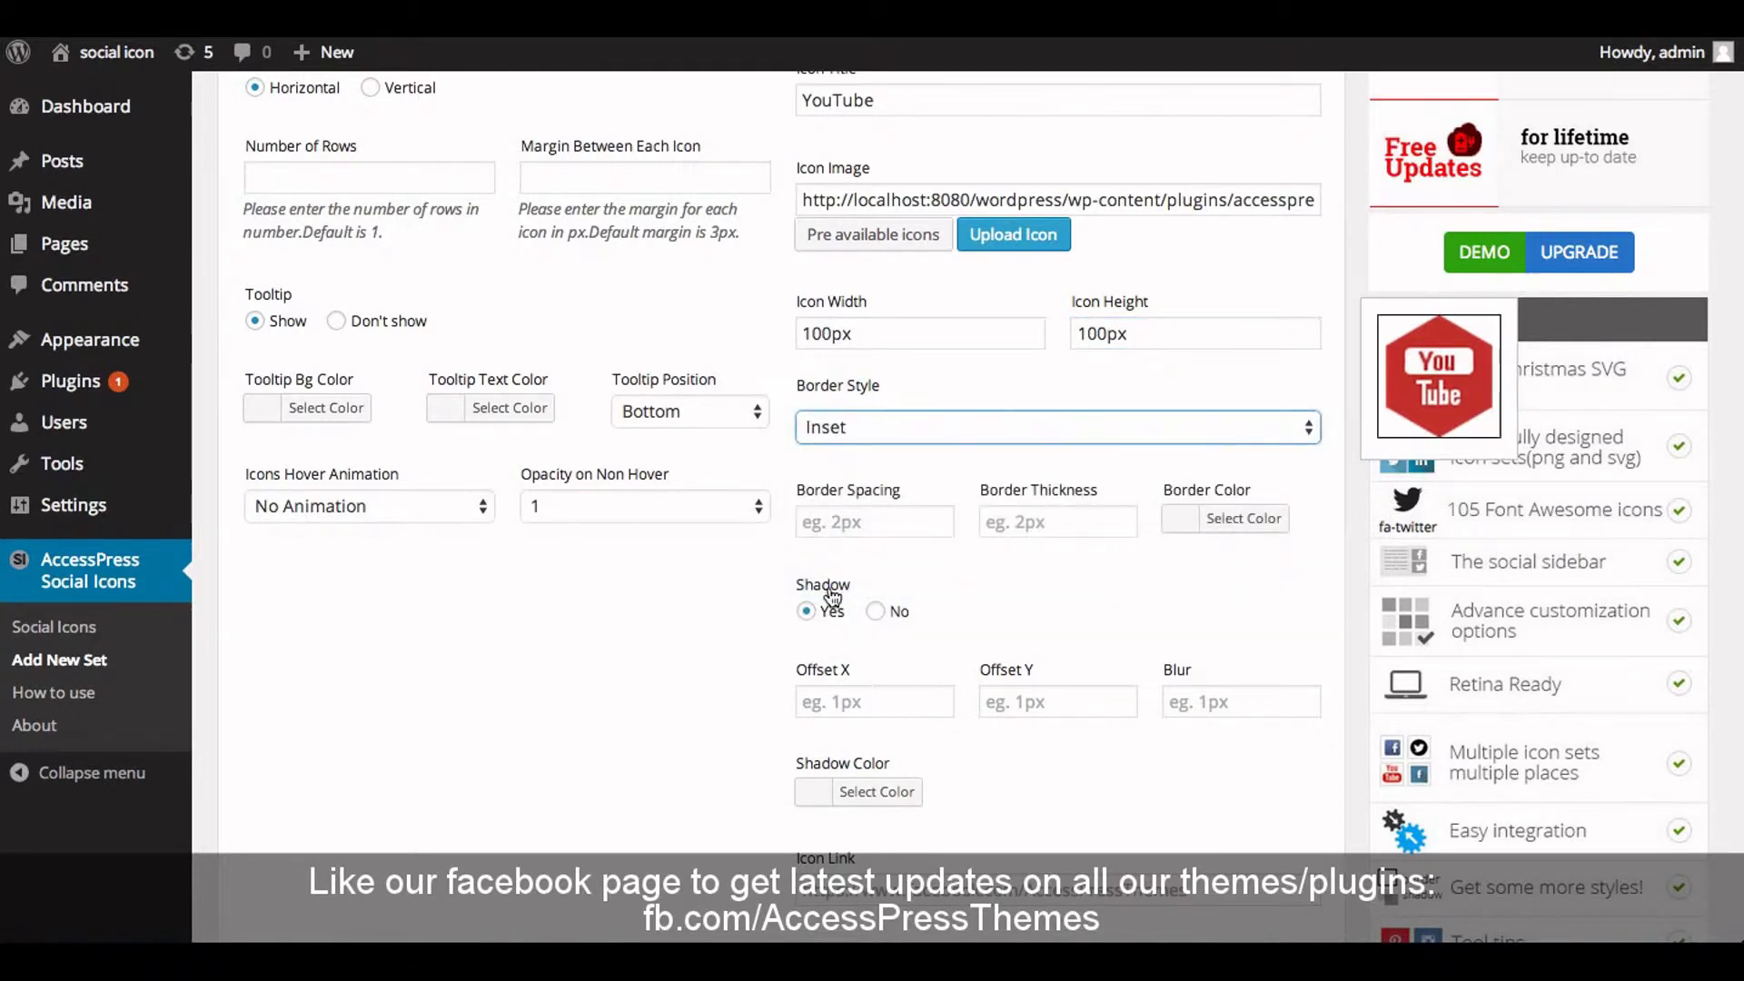
{"action": "left_click", "coordinate": [856, 520]}
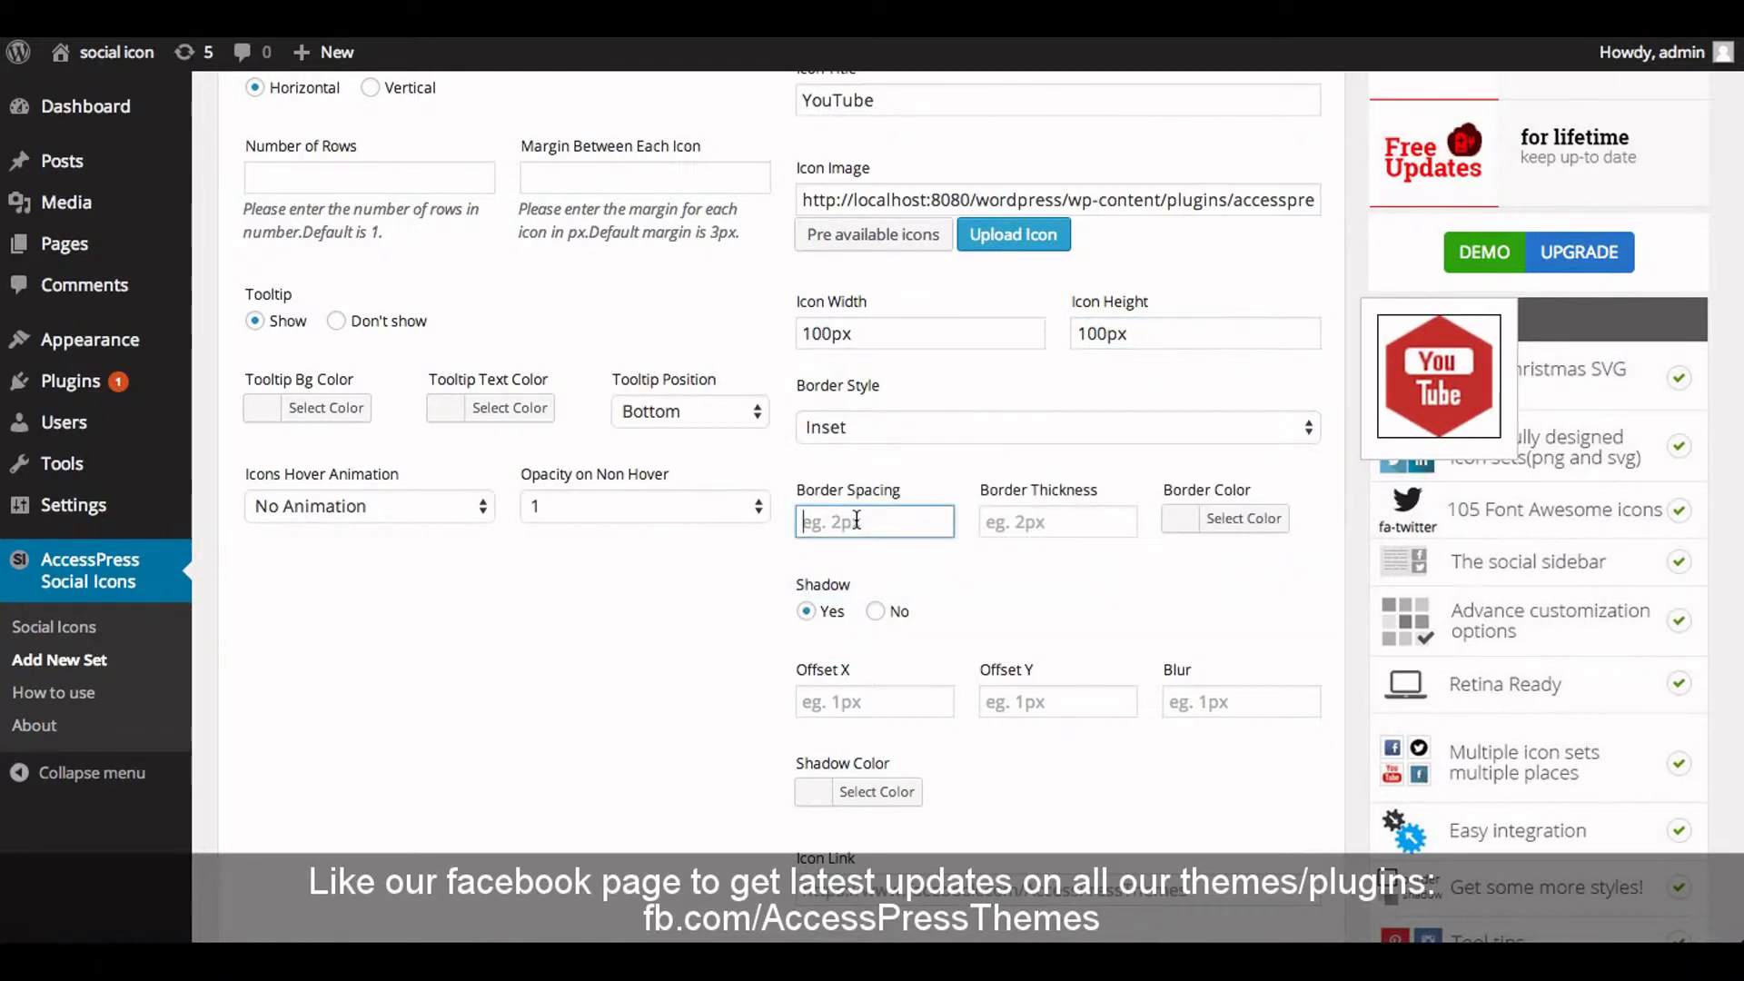
{"action": "type", "text": "4px"}
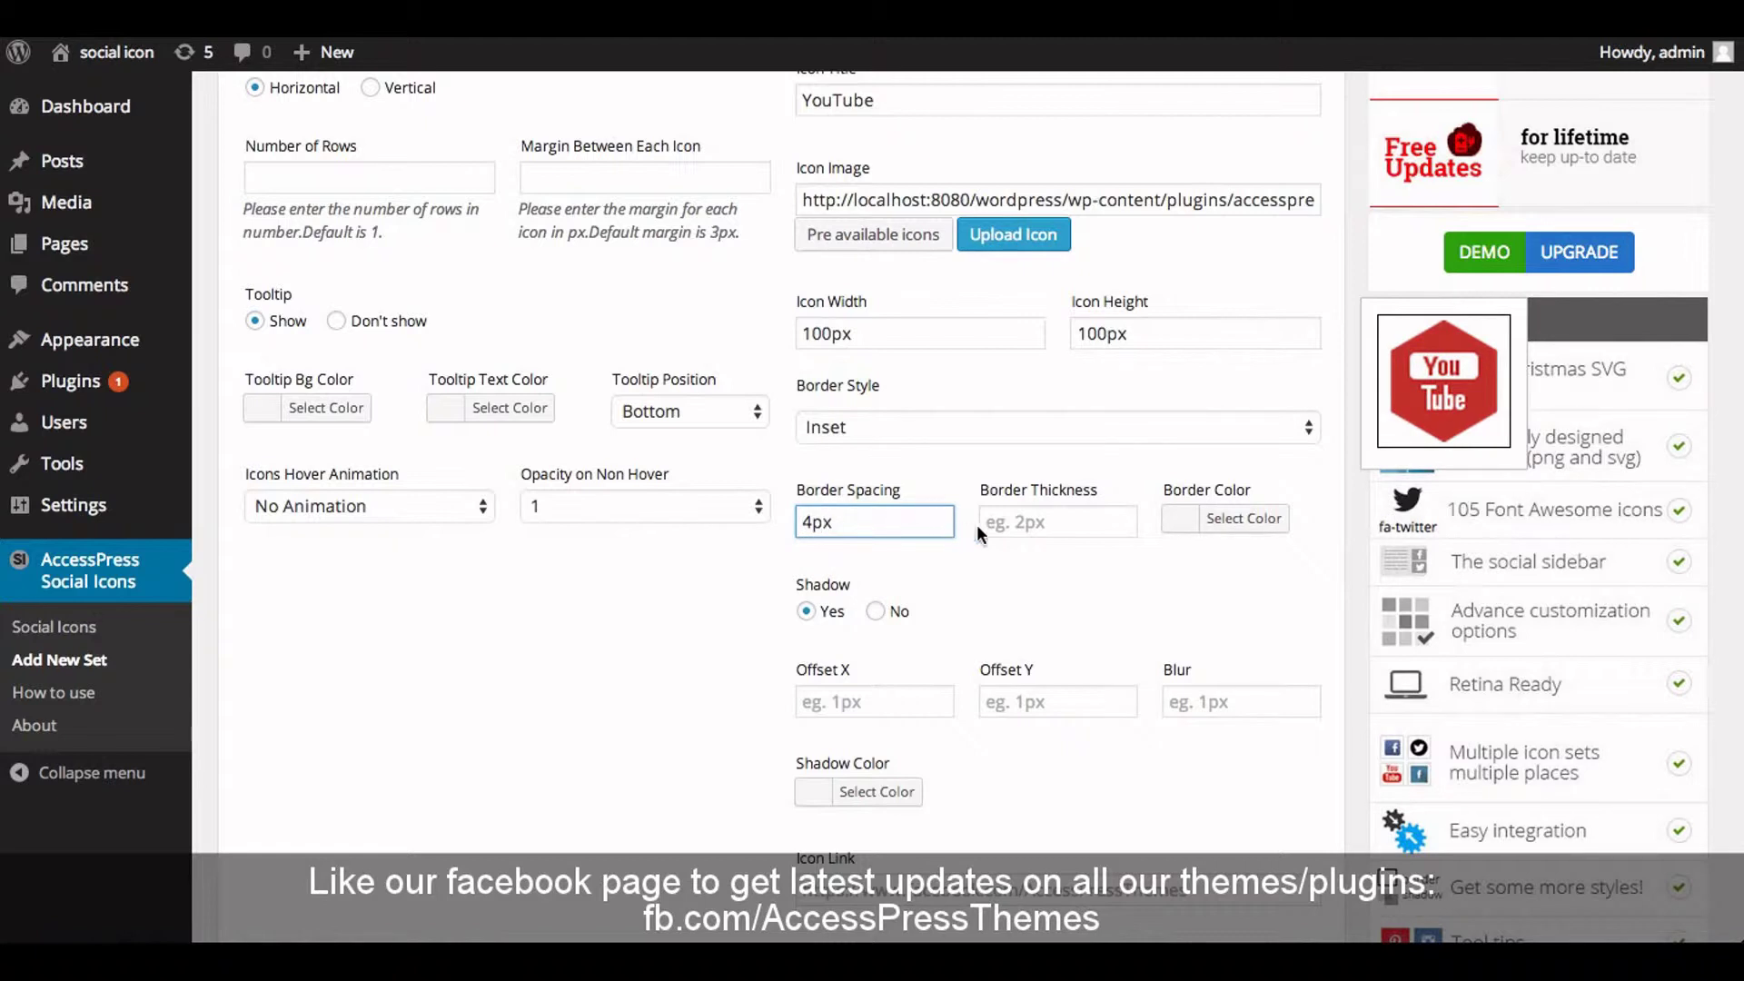
{"action": "left_click", "coordinate": [1015, 525]}
{"action": "type", "text": "10px"}
{"action": "left_click", "coordinate": [1241, 518]}
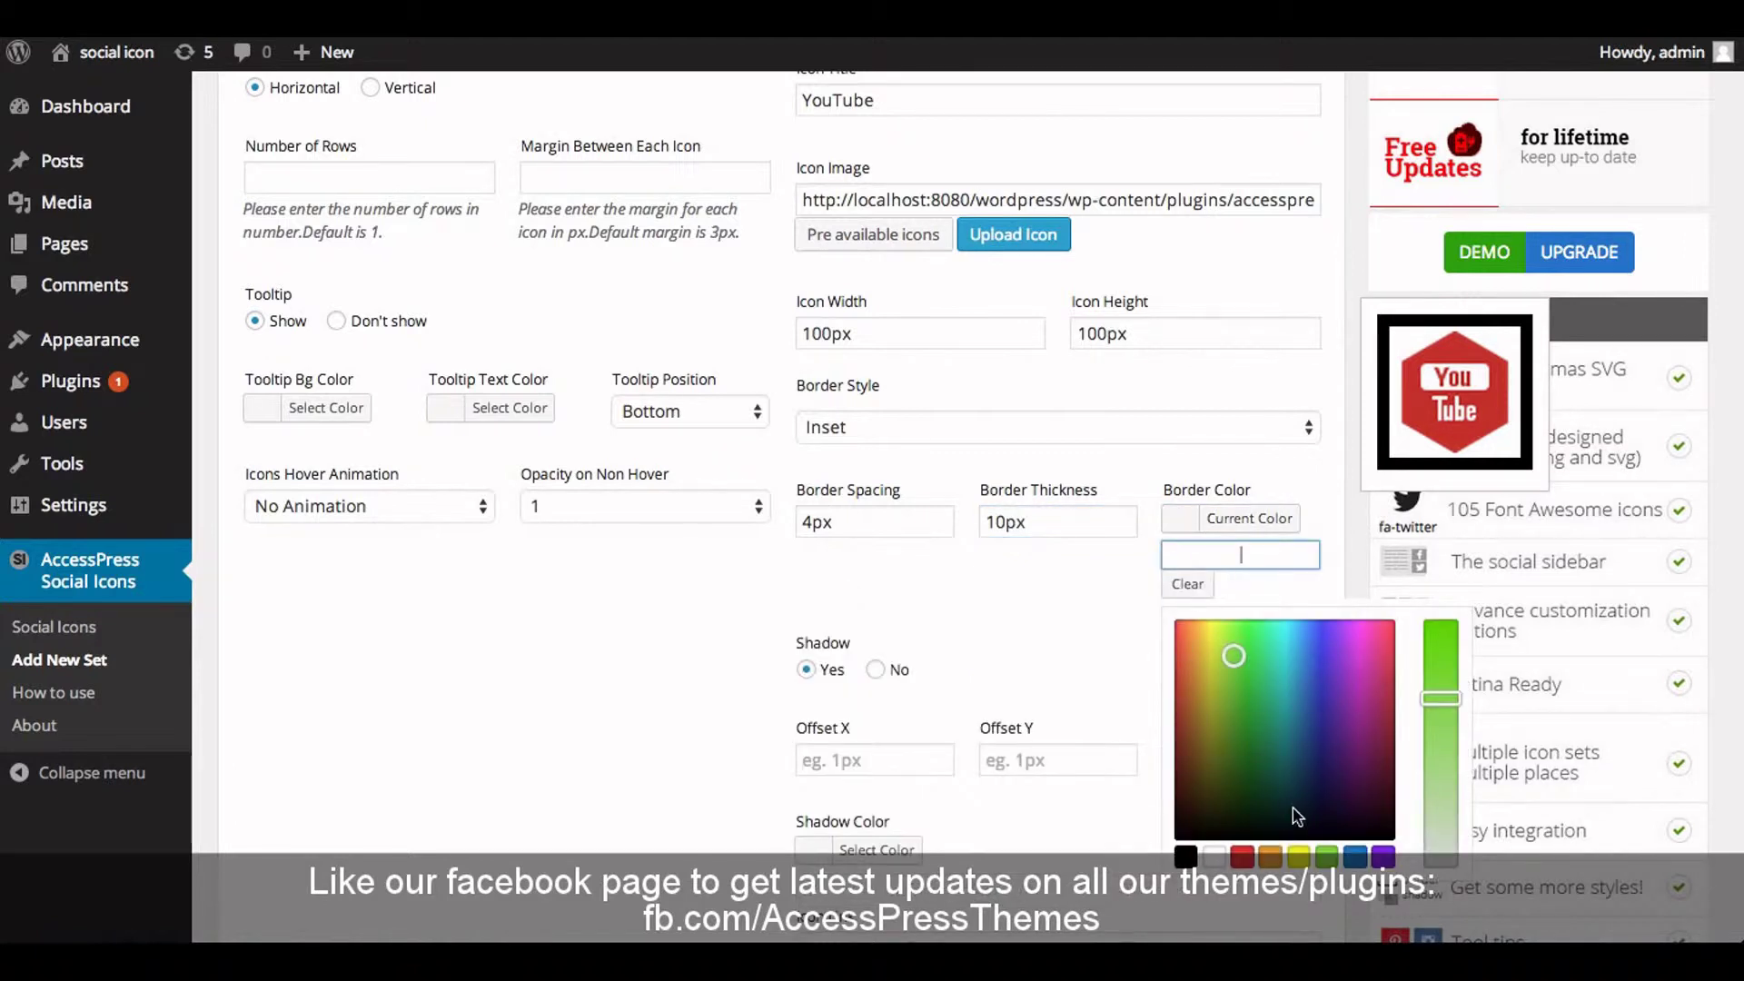
{"action": "left_click", "coordinate": [1332, 861]}
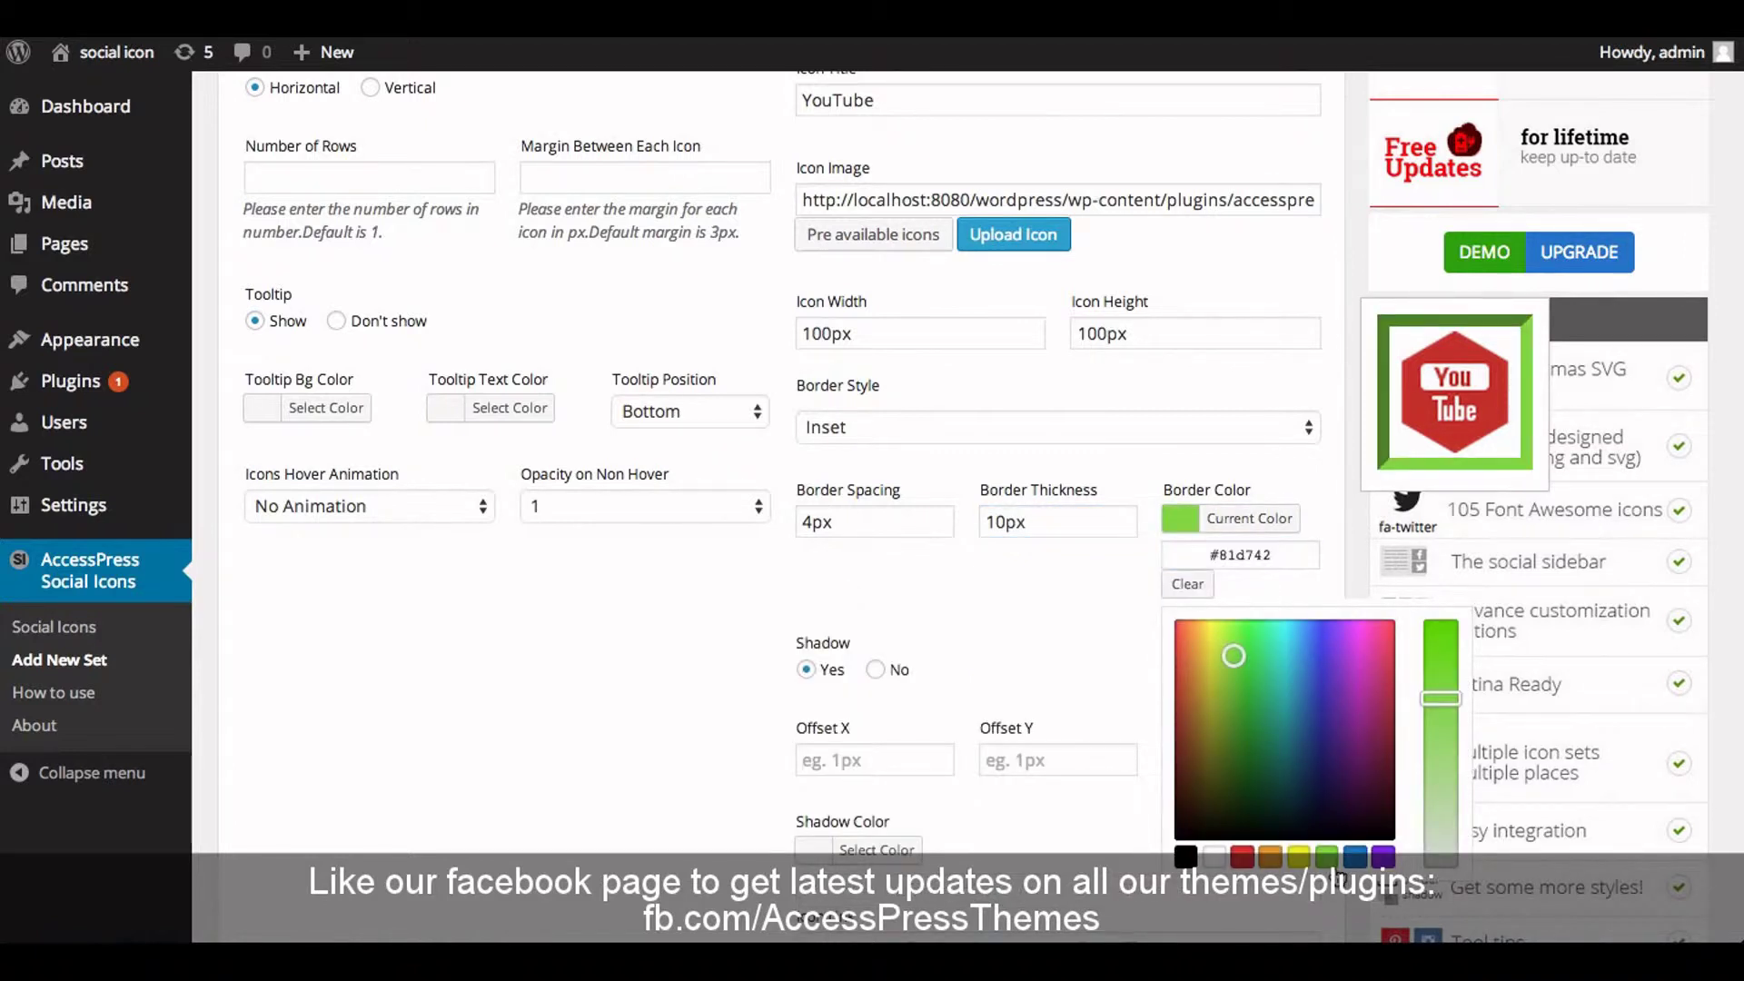
{"action": "left_click", "coordinate": [948, 647]}
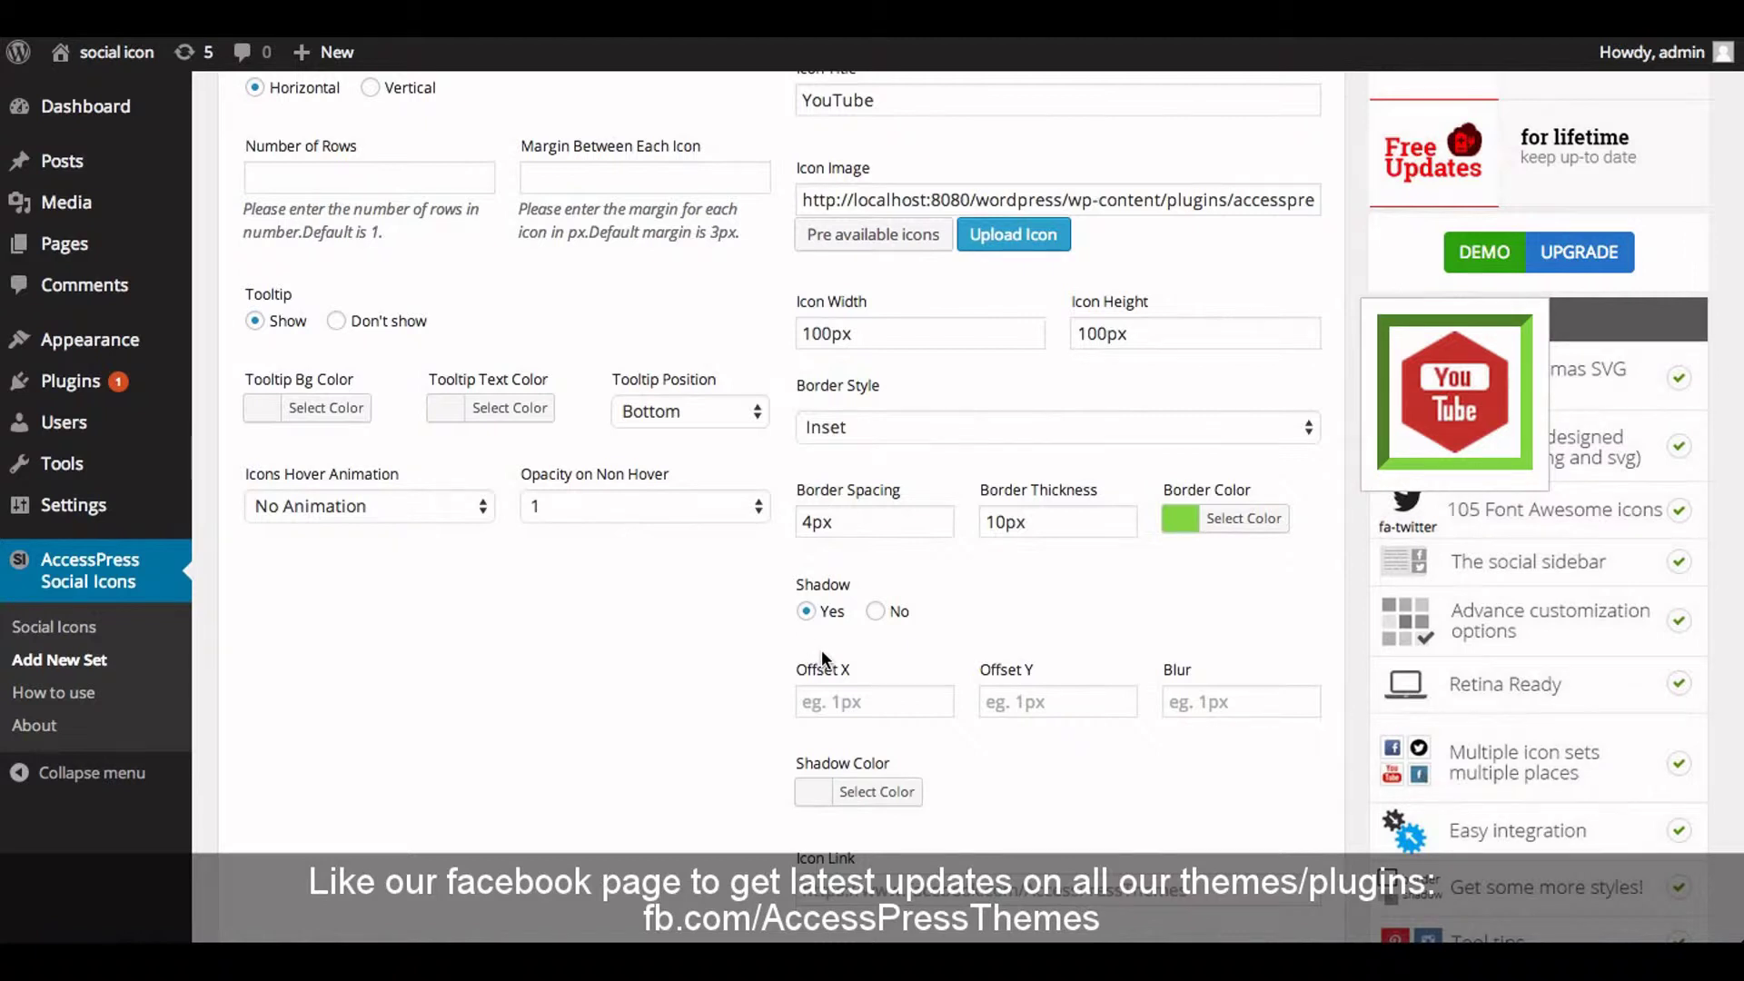
Set the YouTube icon's shadow horizontal offset, vertical offset and blur to 2px each
{"action": "left_click", "coordinate": [837, 696]}
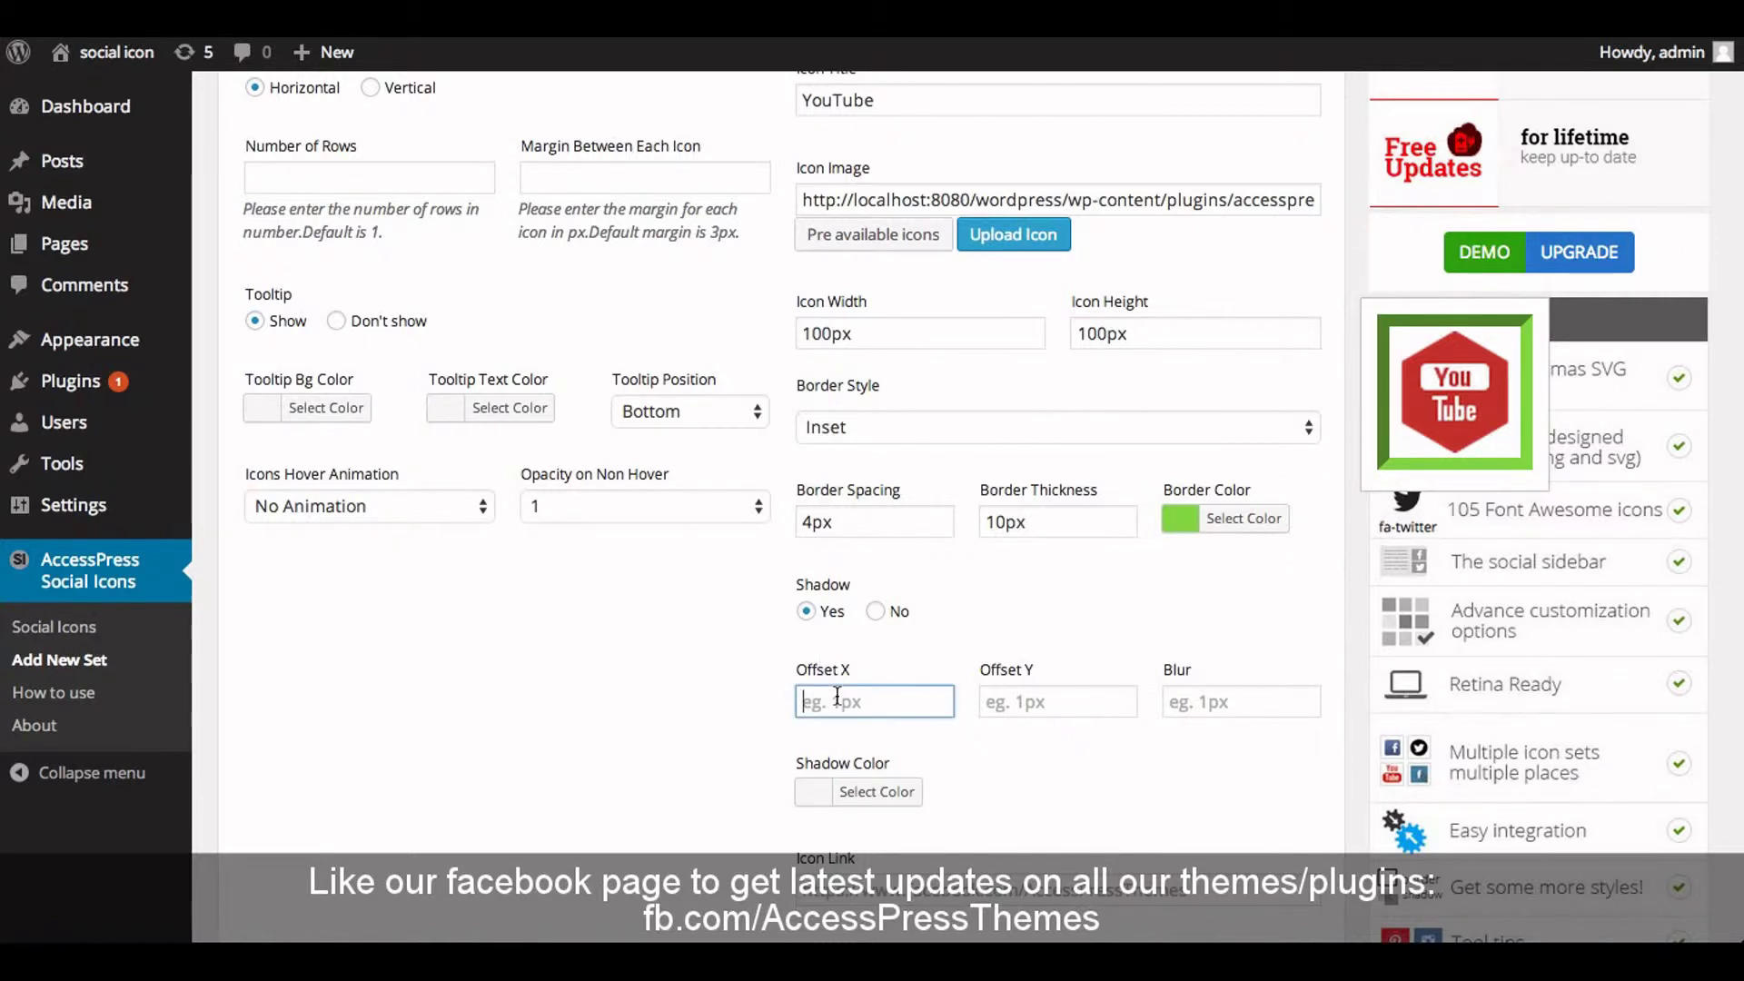
{"action": "type", "text": "2px"}
{"action": "left_click", "coordinate": [1095, 707]}
{"action": "type", "text": "2px"}
{"action": "left_click", "coordinate": [1245, 716]}
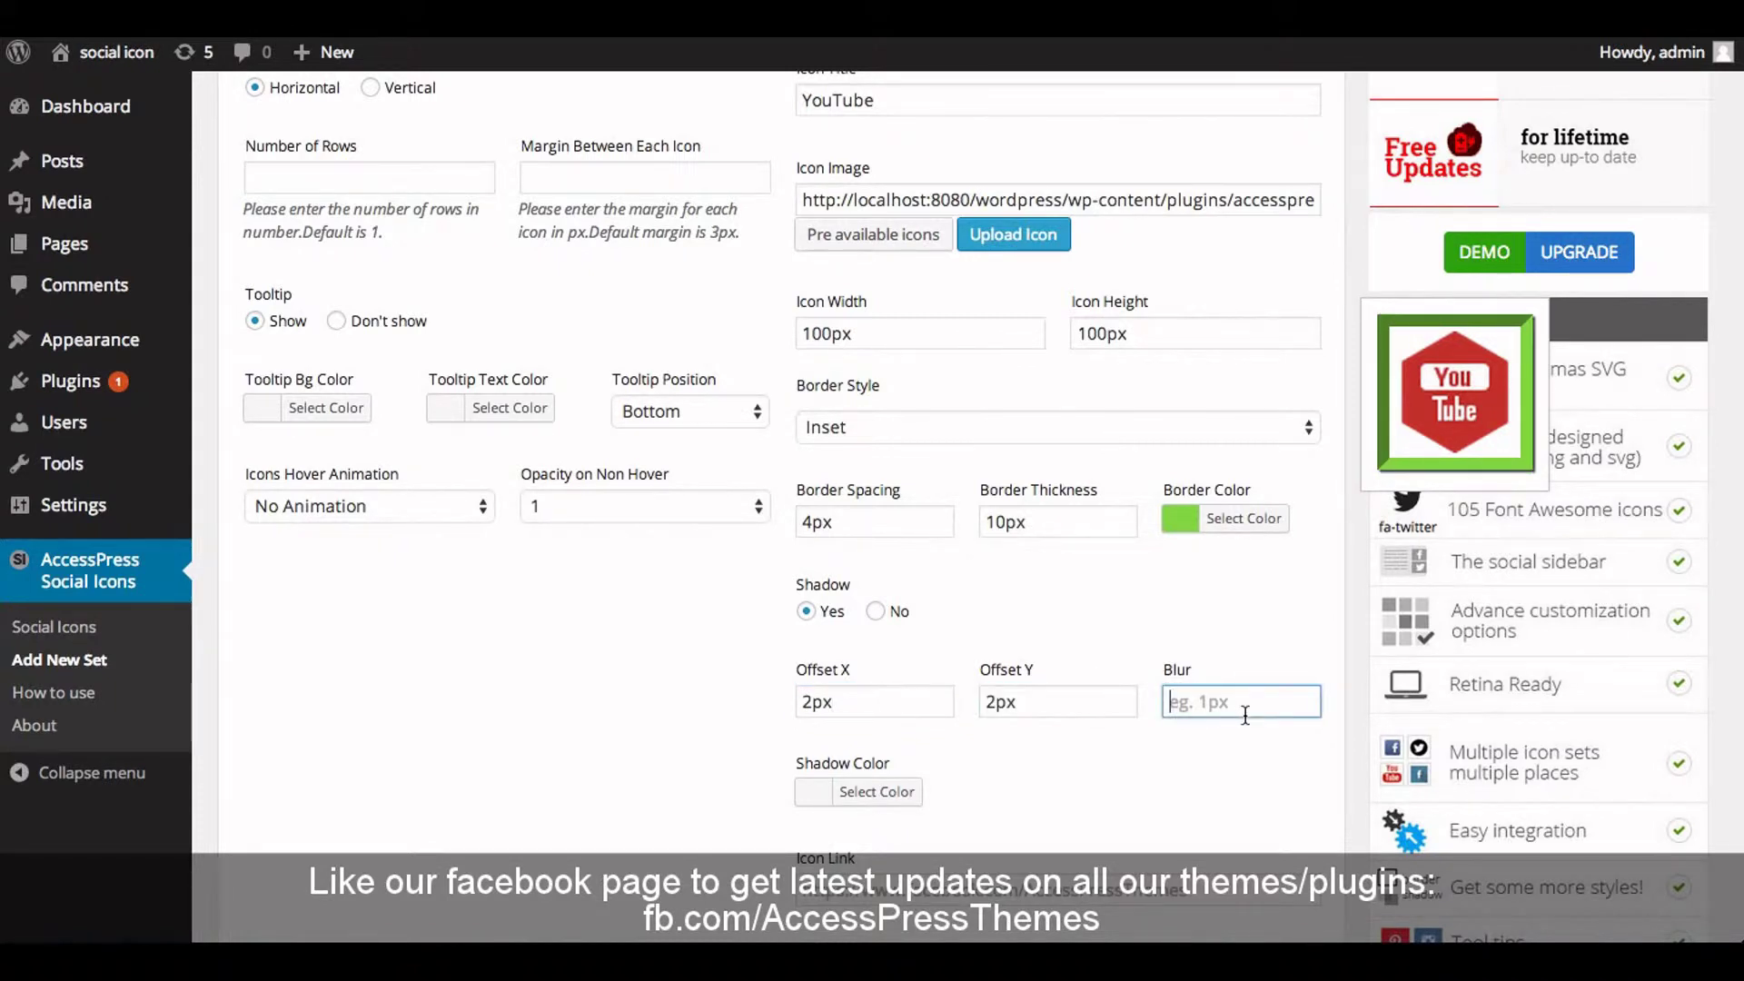
{"action": "type", "text": "2px"}
Colour the YouTube icon's shadow pale pink #ddadad
{"action": "left_click", "coordinate": [860, 793]}
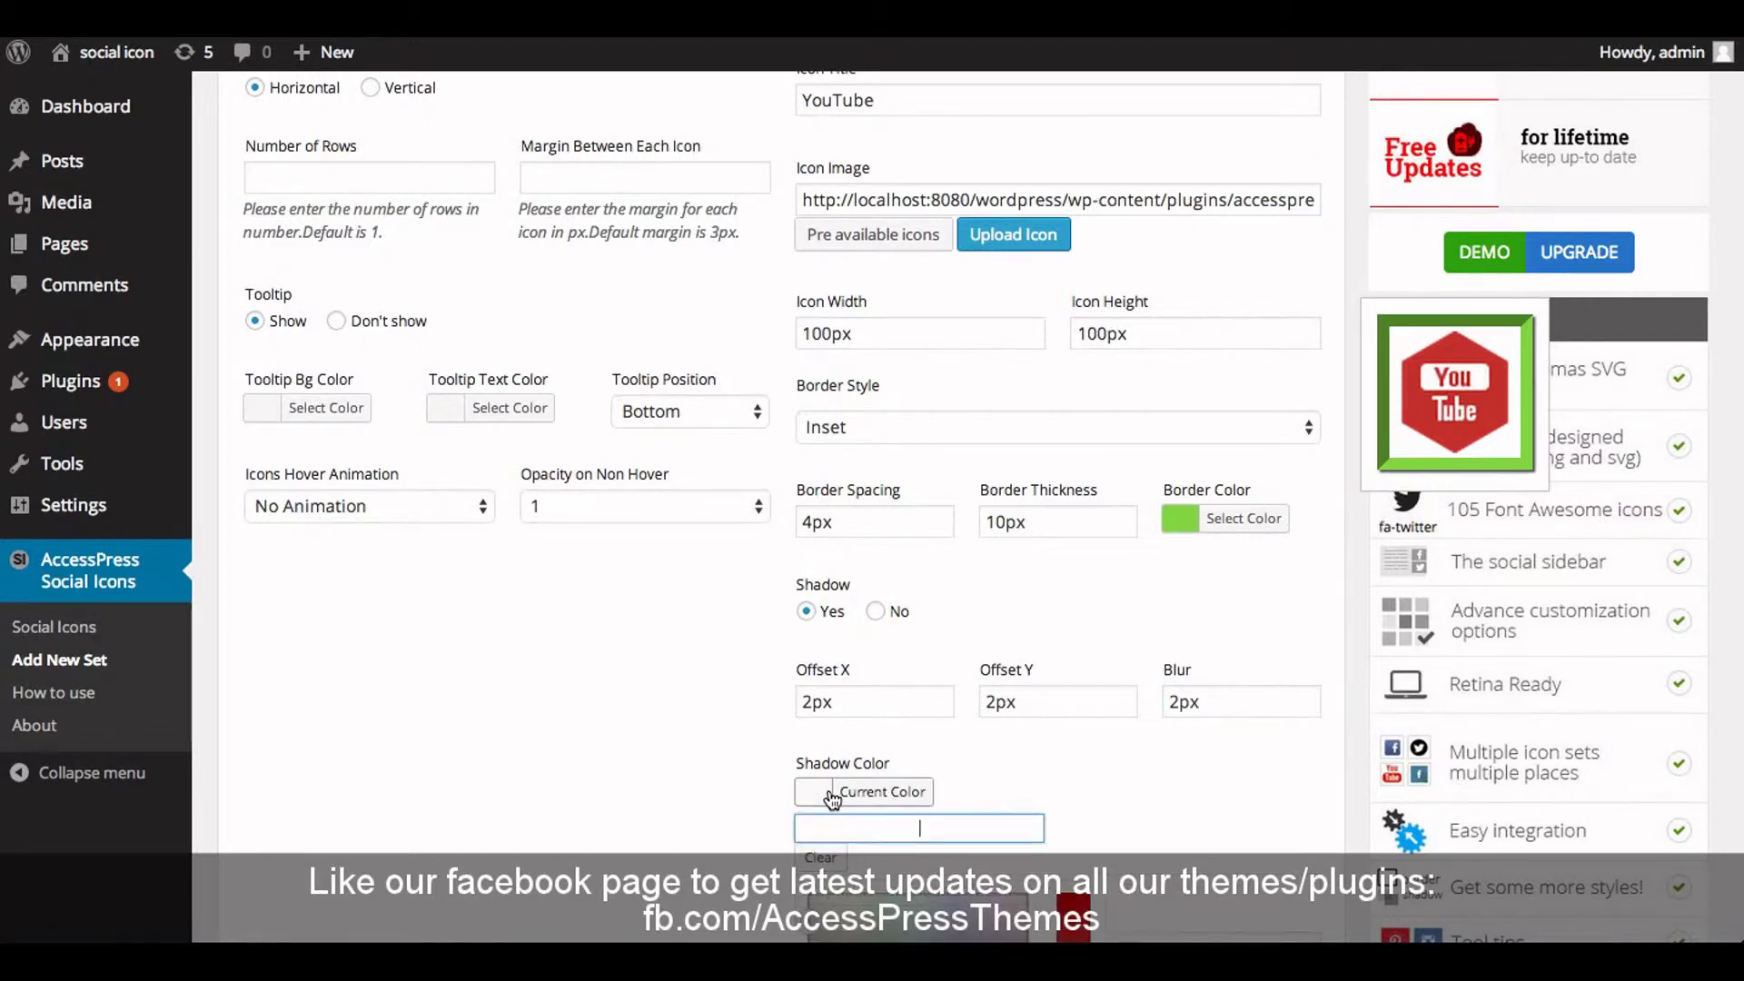
{"action": "scroll", "coordinate": [828, 787], "scroll_direction": "down", "scroll_amount": 3}
{"action": "left_click", "coordinate": [1076, 768]}
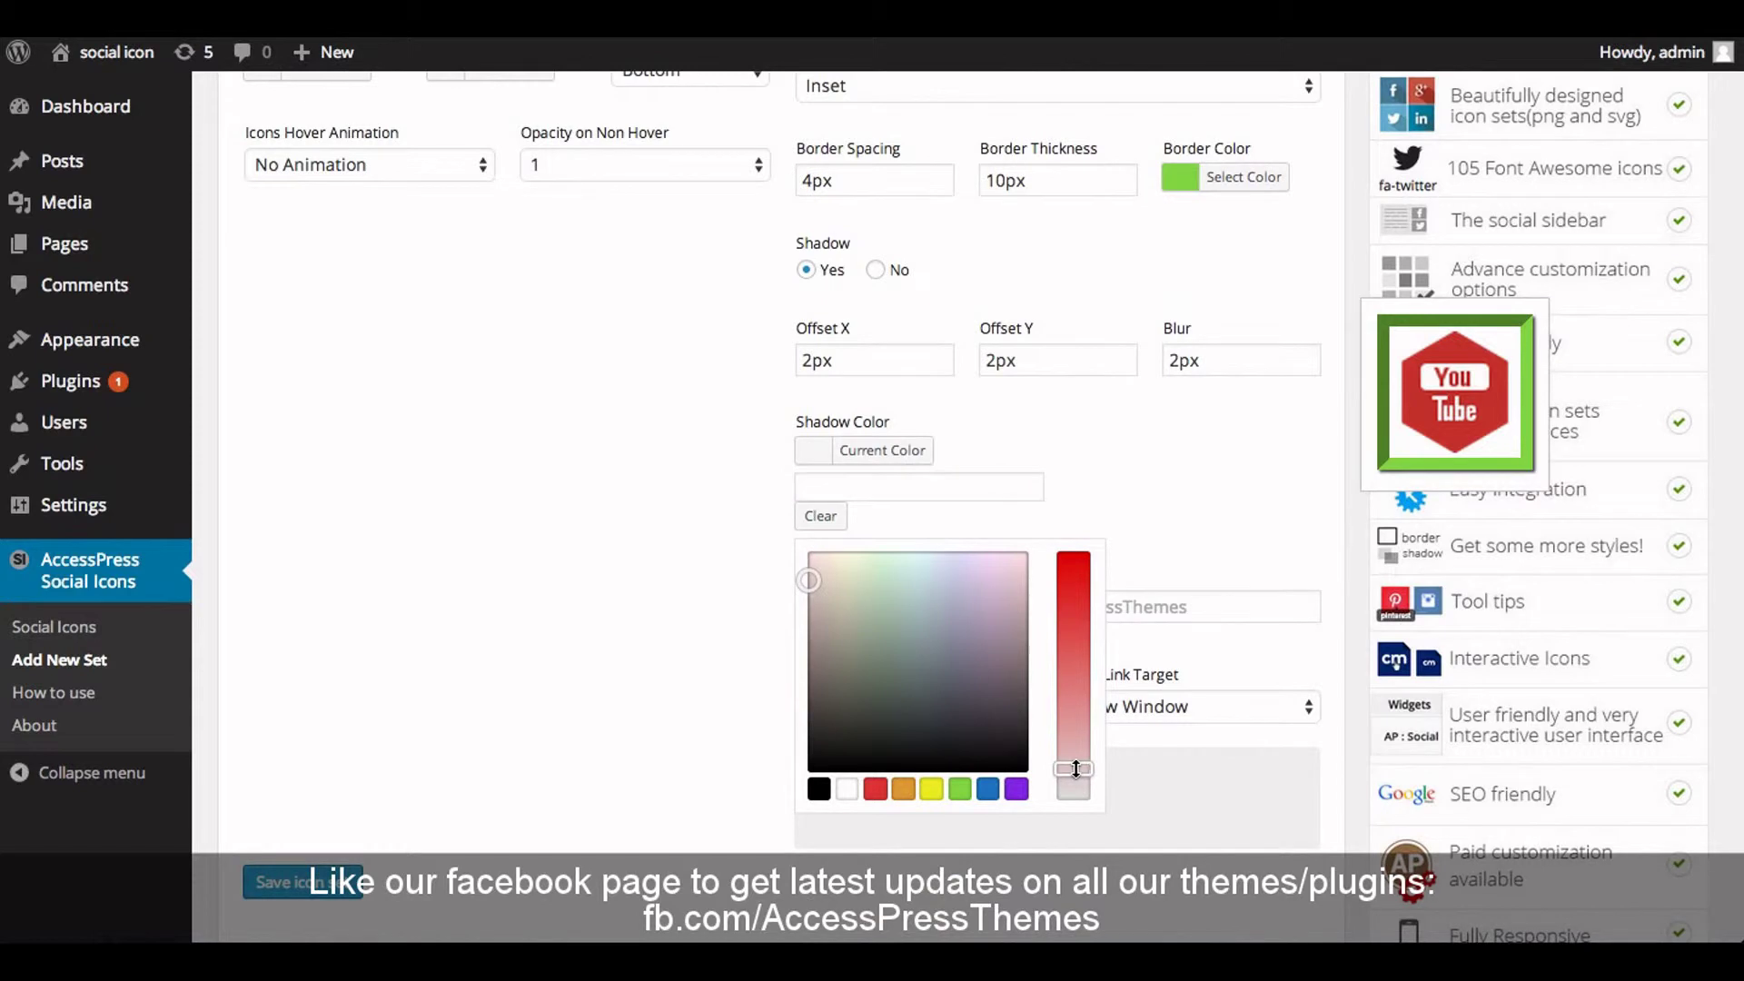
{"action": "left_click", "coordinate": [763, 679]}
{"action": "left_click", "coordinate": [813, 454]}
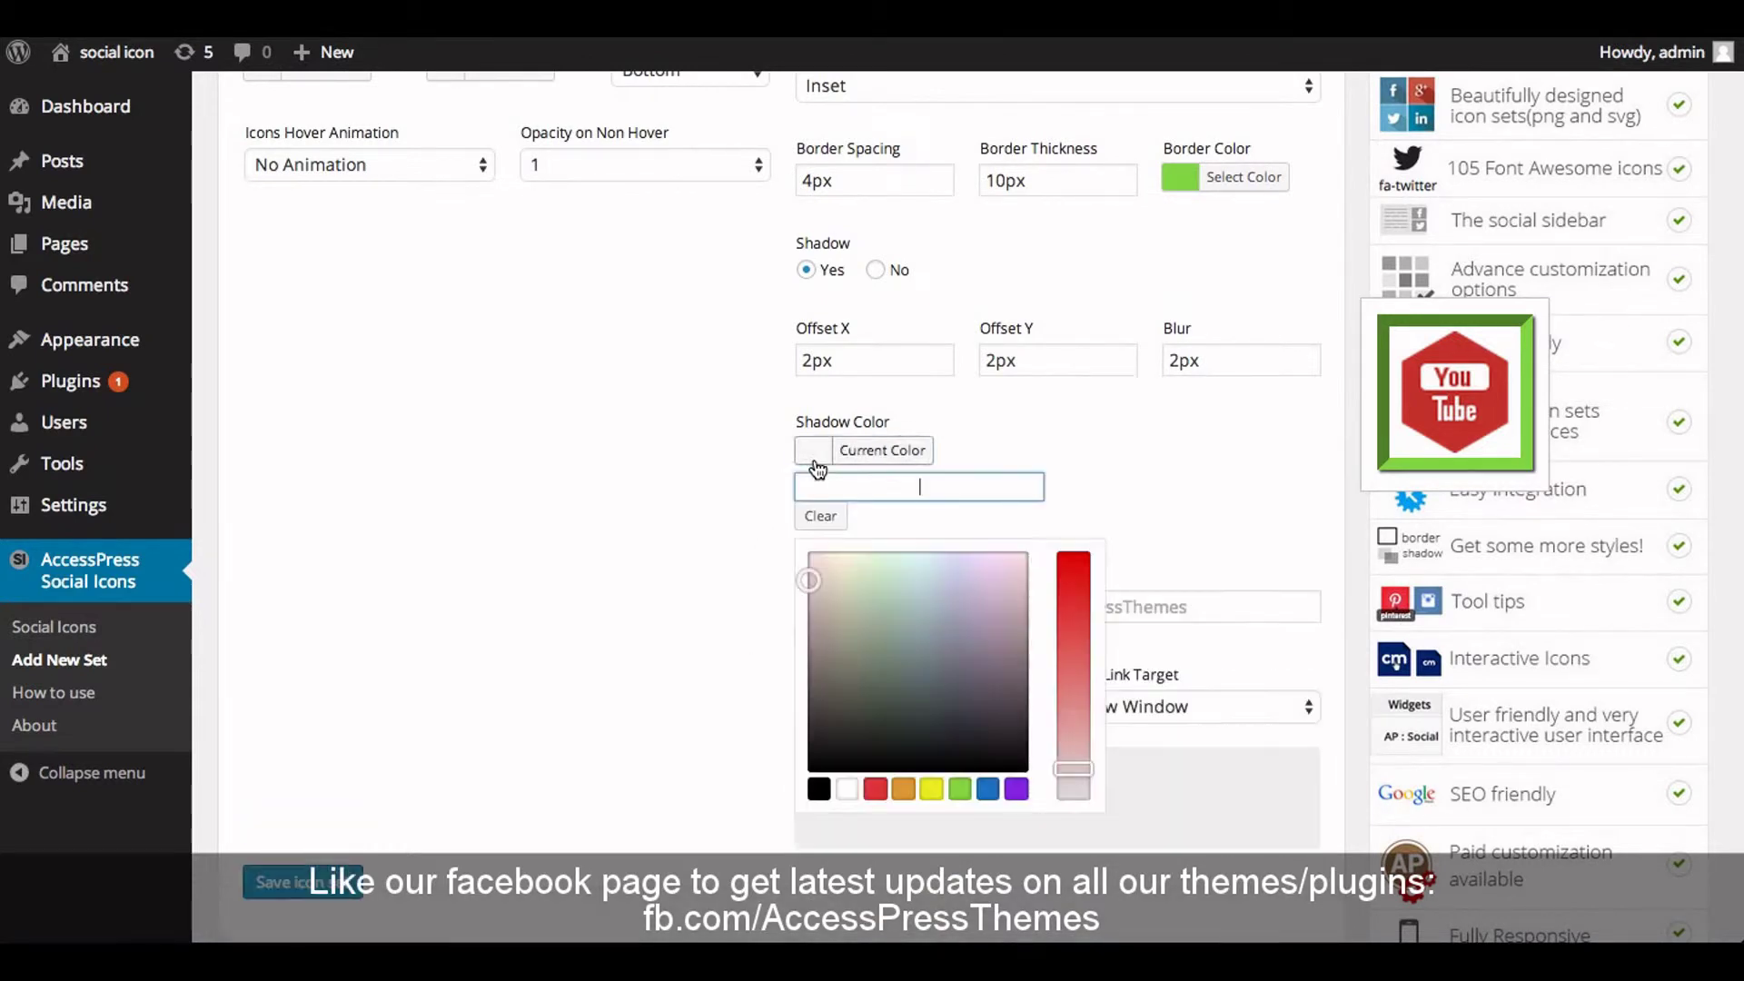
{"action": "left_click", "coordinate": [1072, 761]}
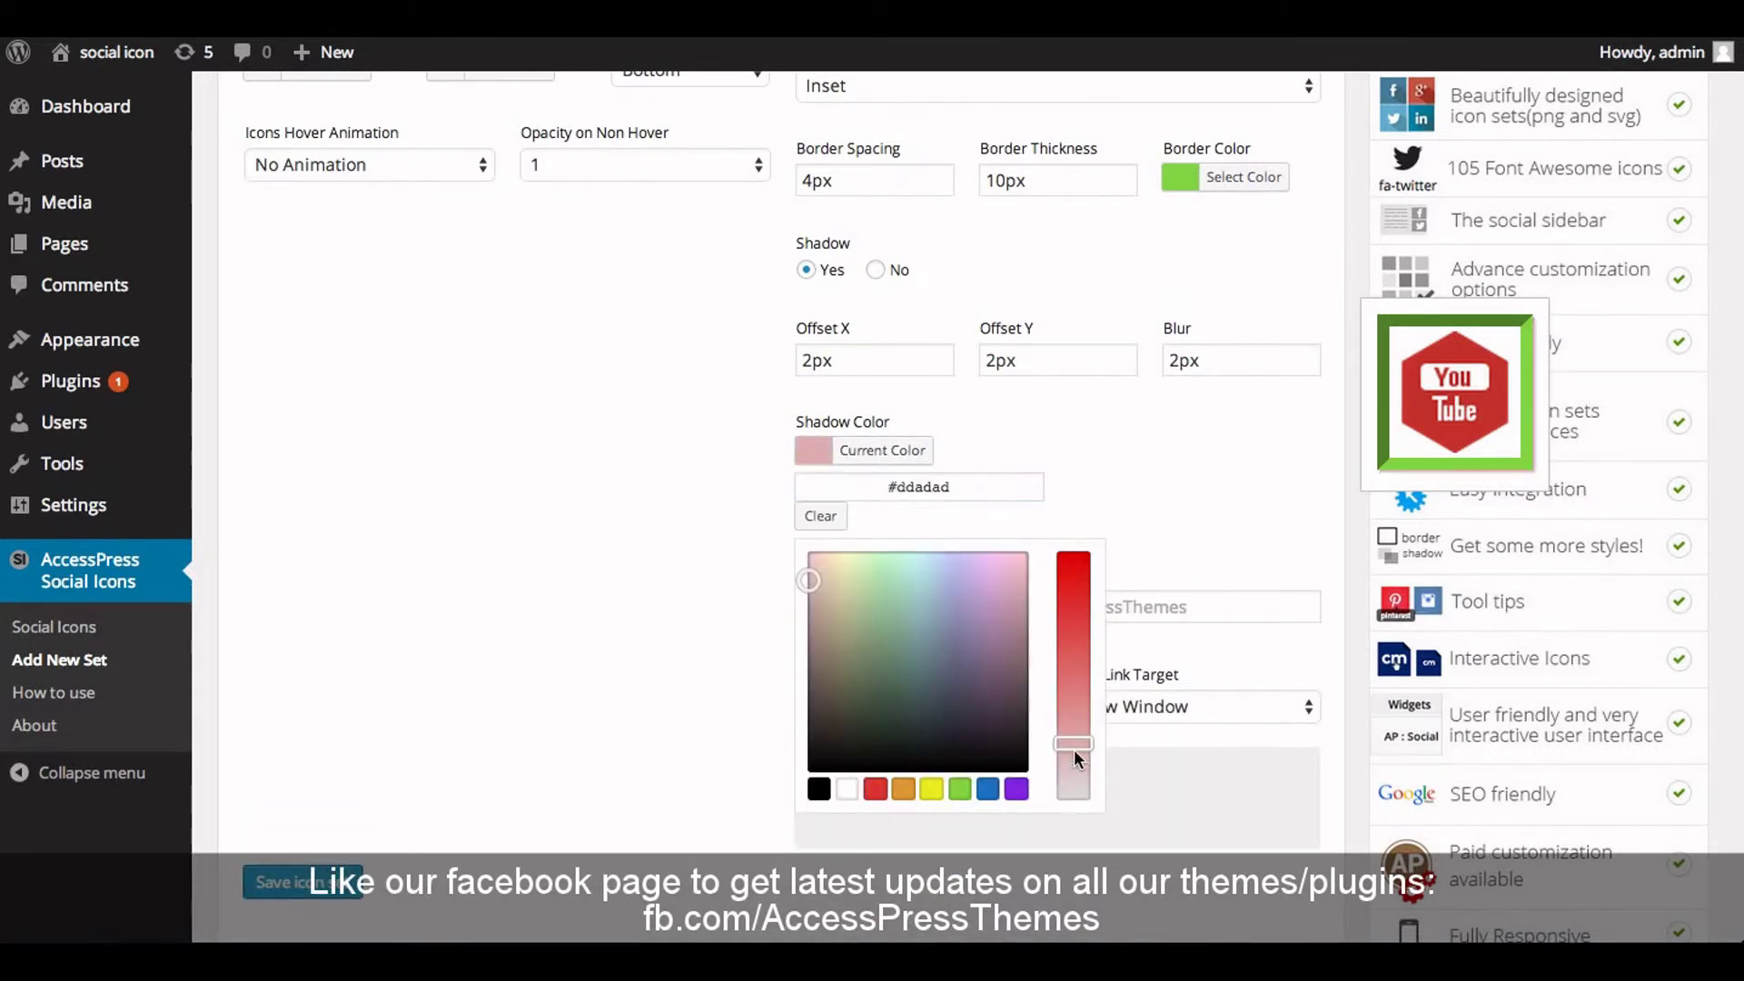
{"action": "left_click", "coordinate": [1245, 527]}
{"action": "left_click", "coordinate": [938, 554]}
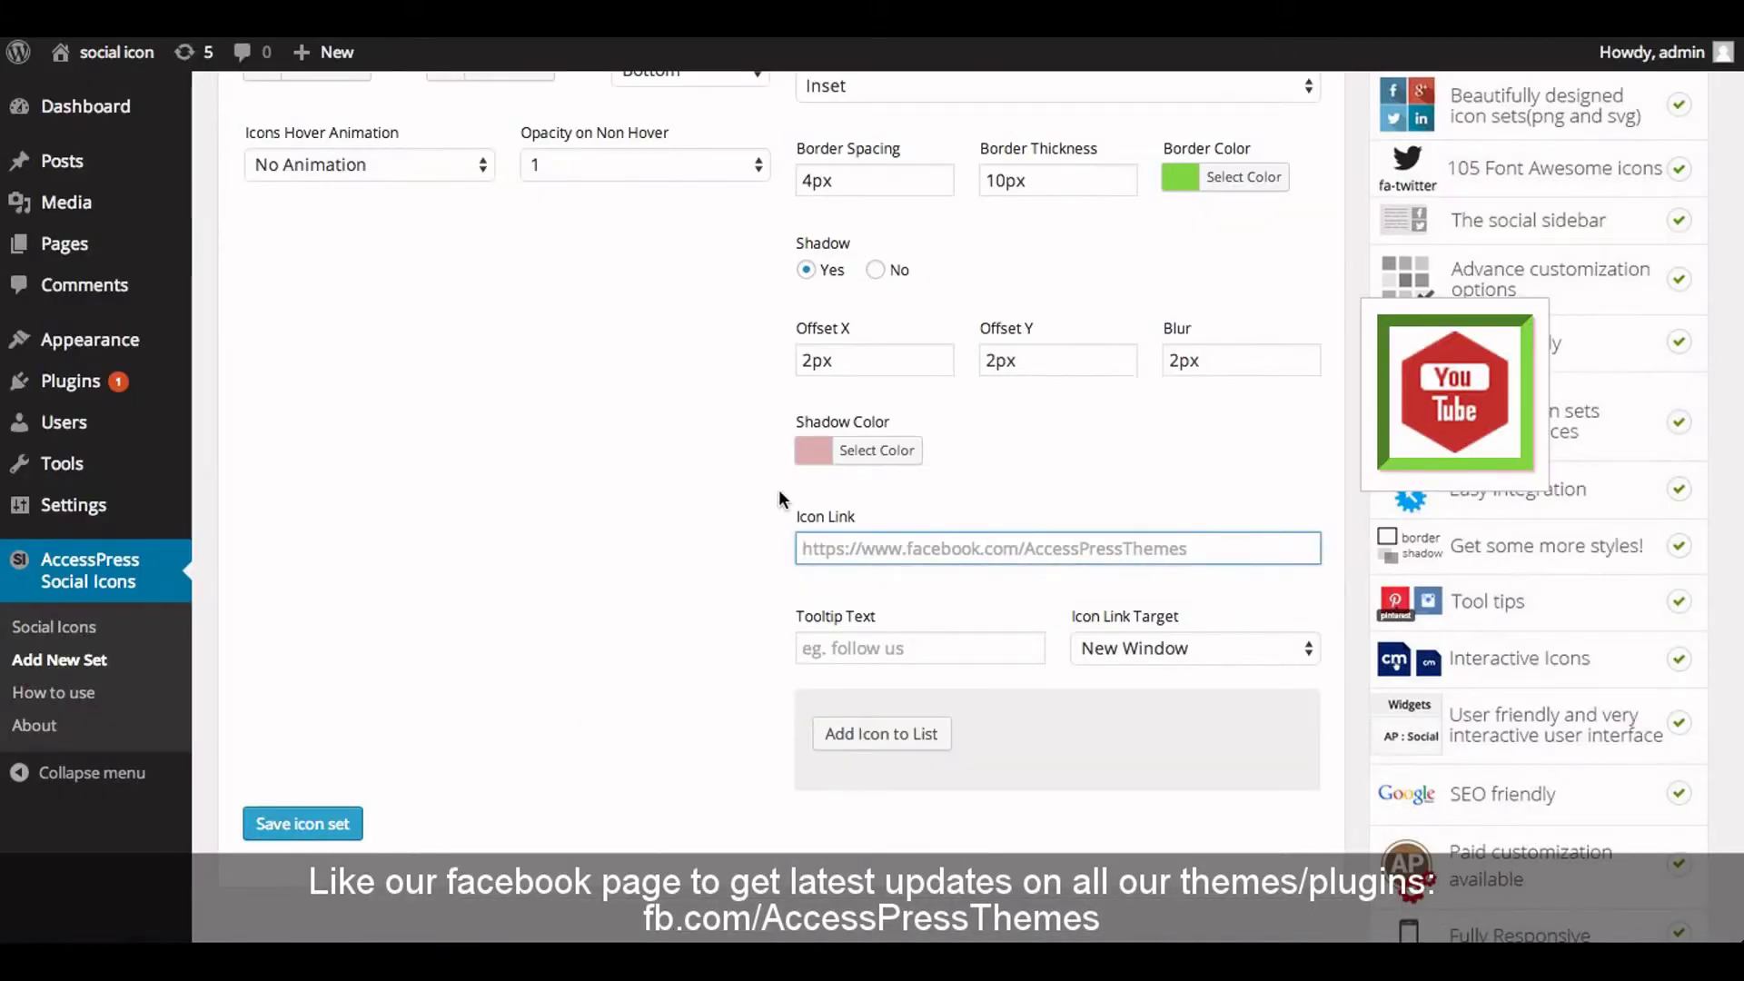
Add the YouTube icon with the pasted channel link, New Window target and tooltip 'Suscribe Us'
{"action": "type", "text": "https://www.youtube.com/user/accesspressthemes"}
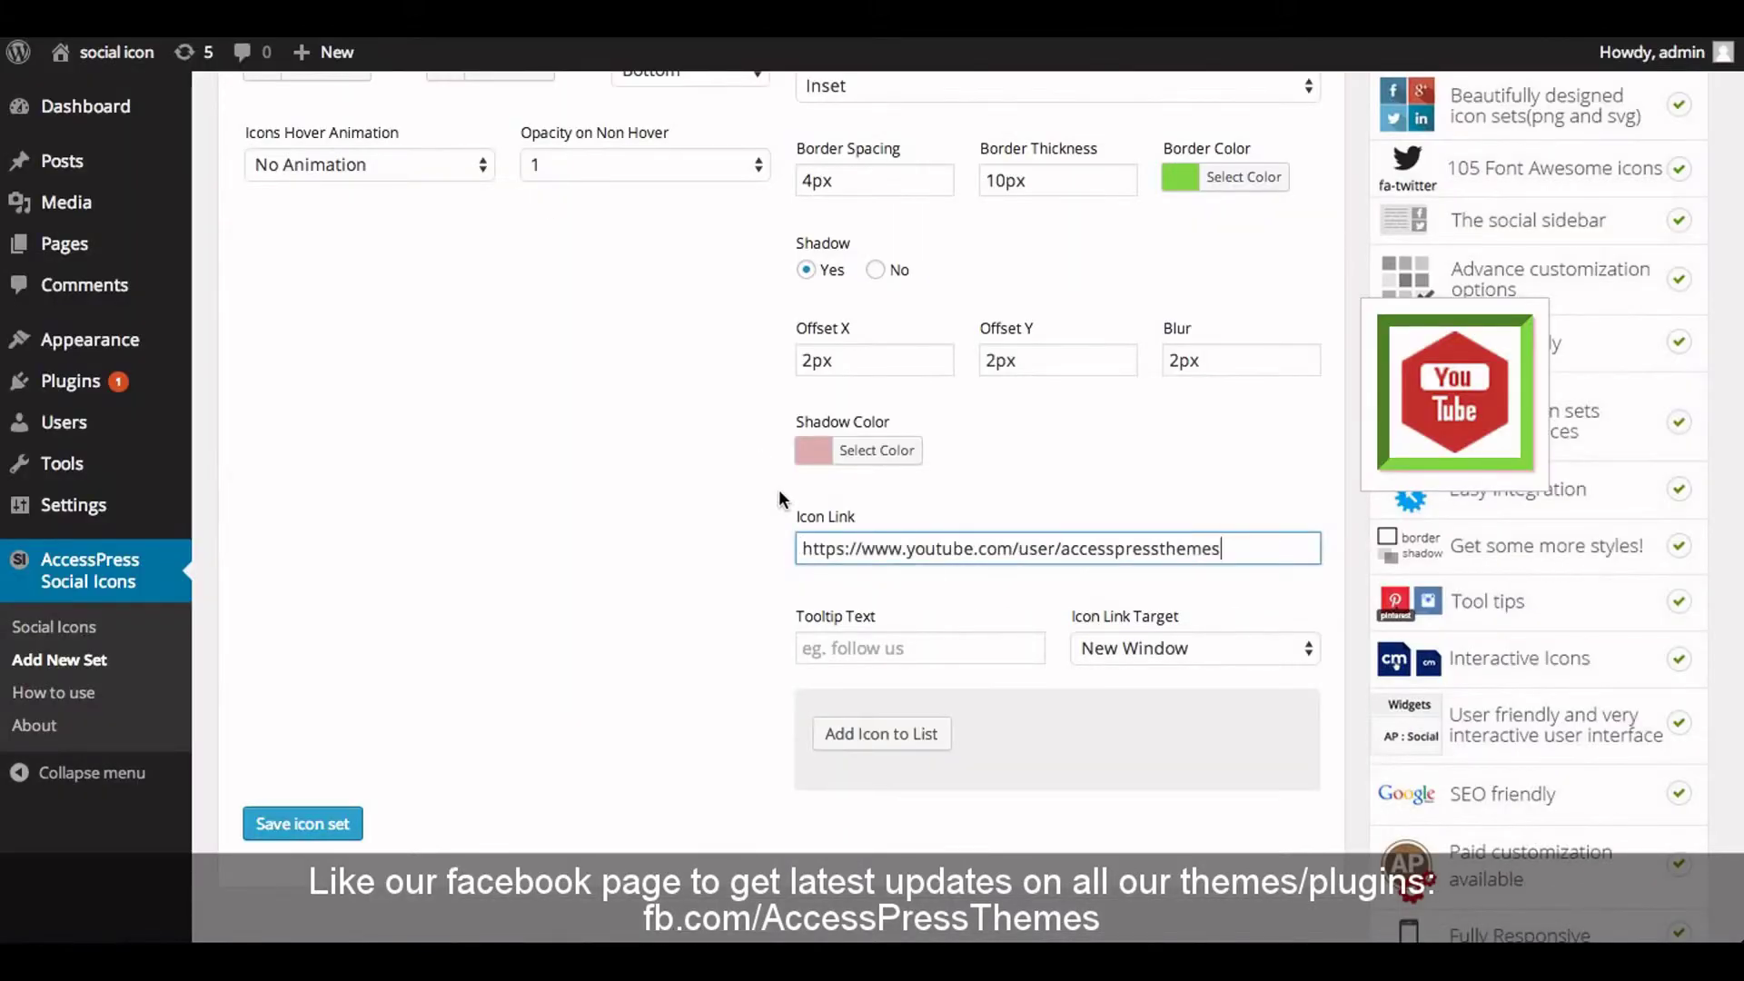
{"action": "left_click", "coordinate": [858, 647]}
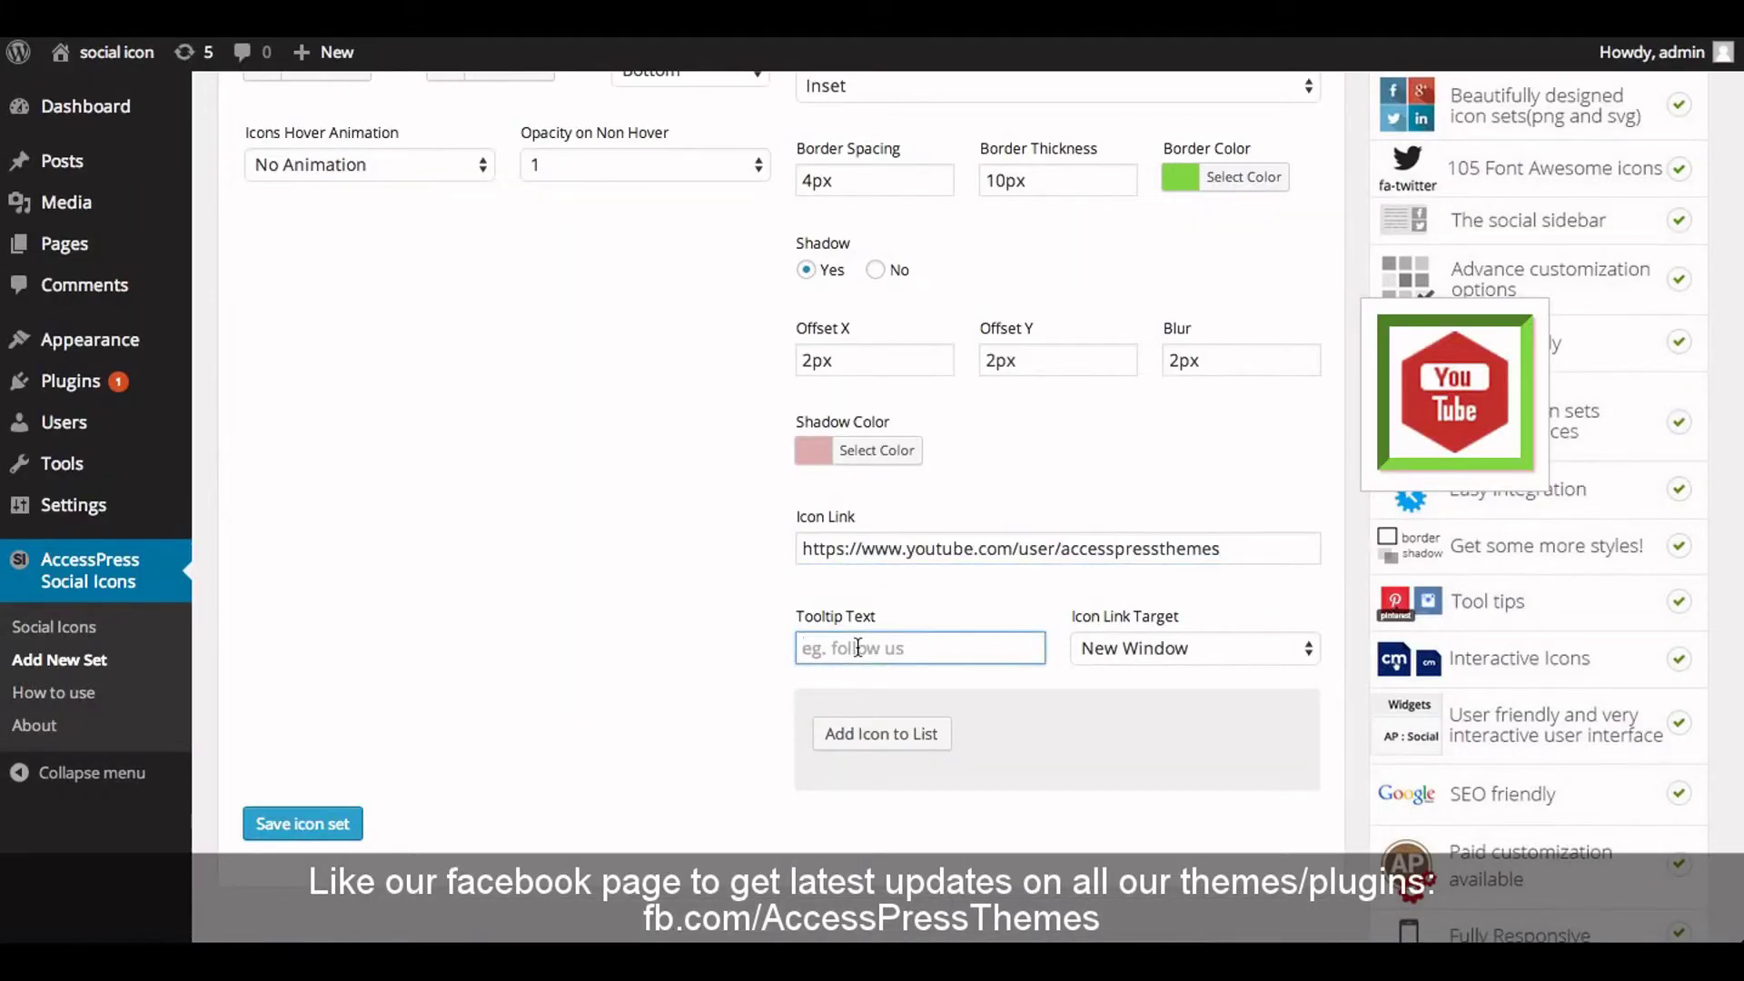
{"action": "type", "text": "Suscribe Us"}
{"action": "left_click", "coordinate": [1097, 655]}
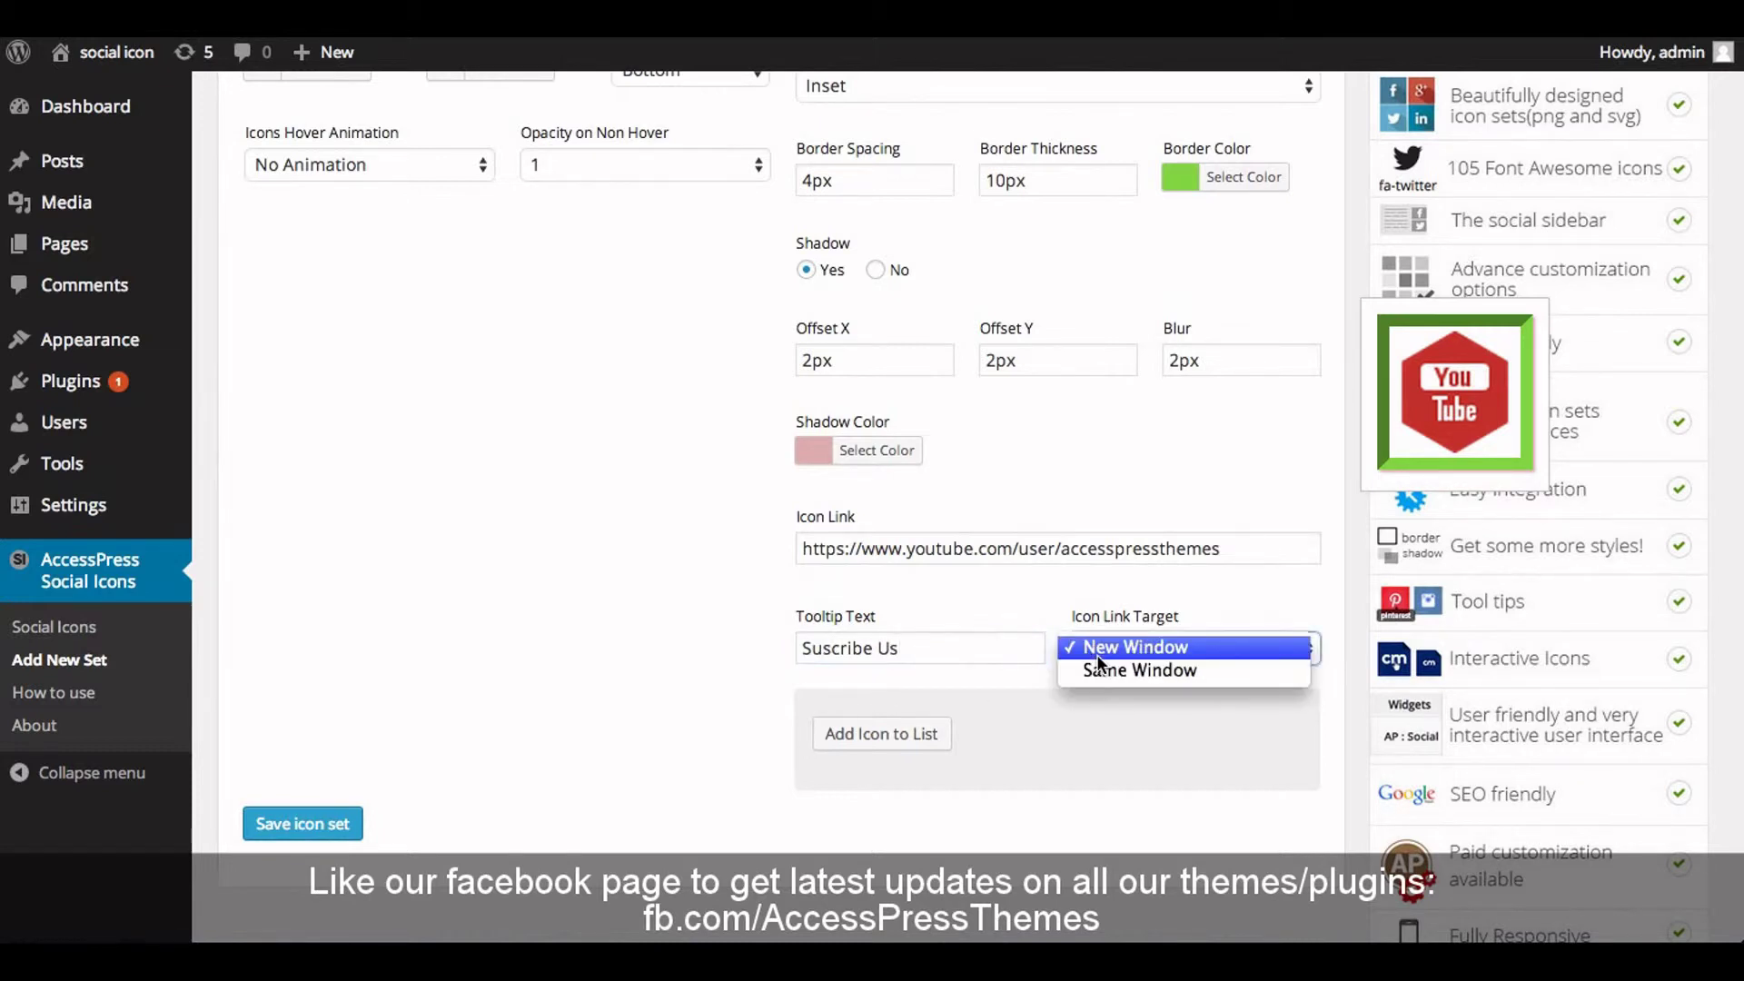
{"action": "left_click", "coordinate": [1027, 683]}
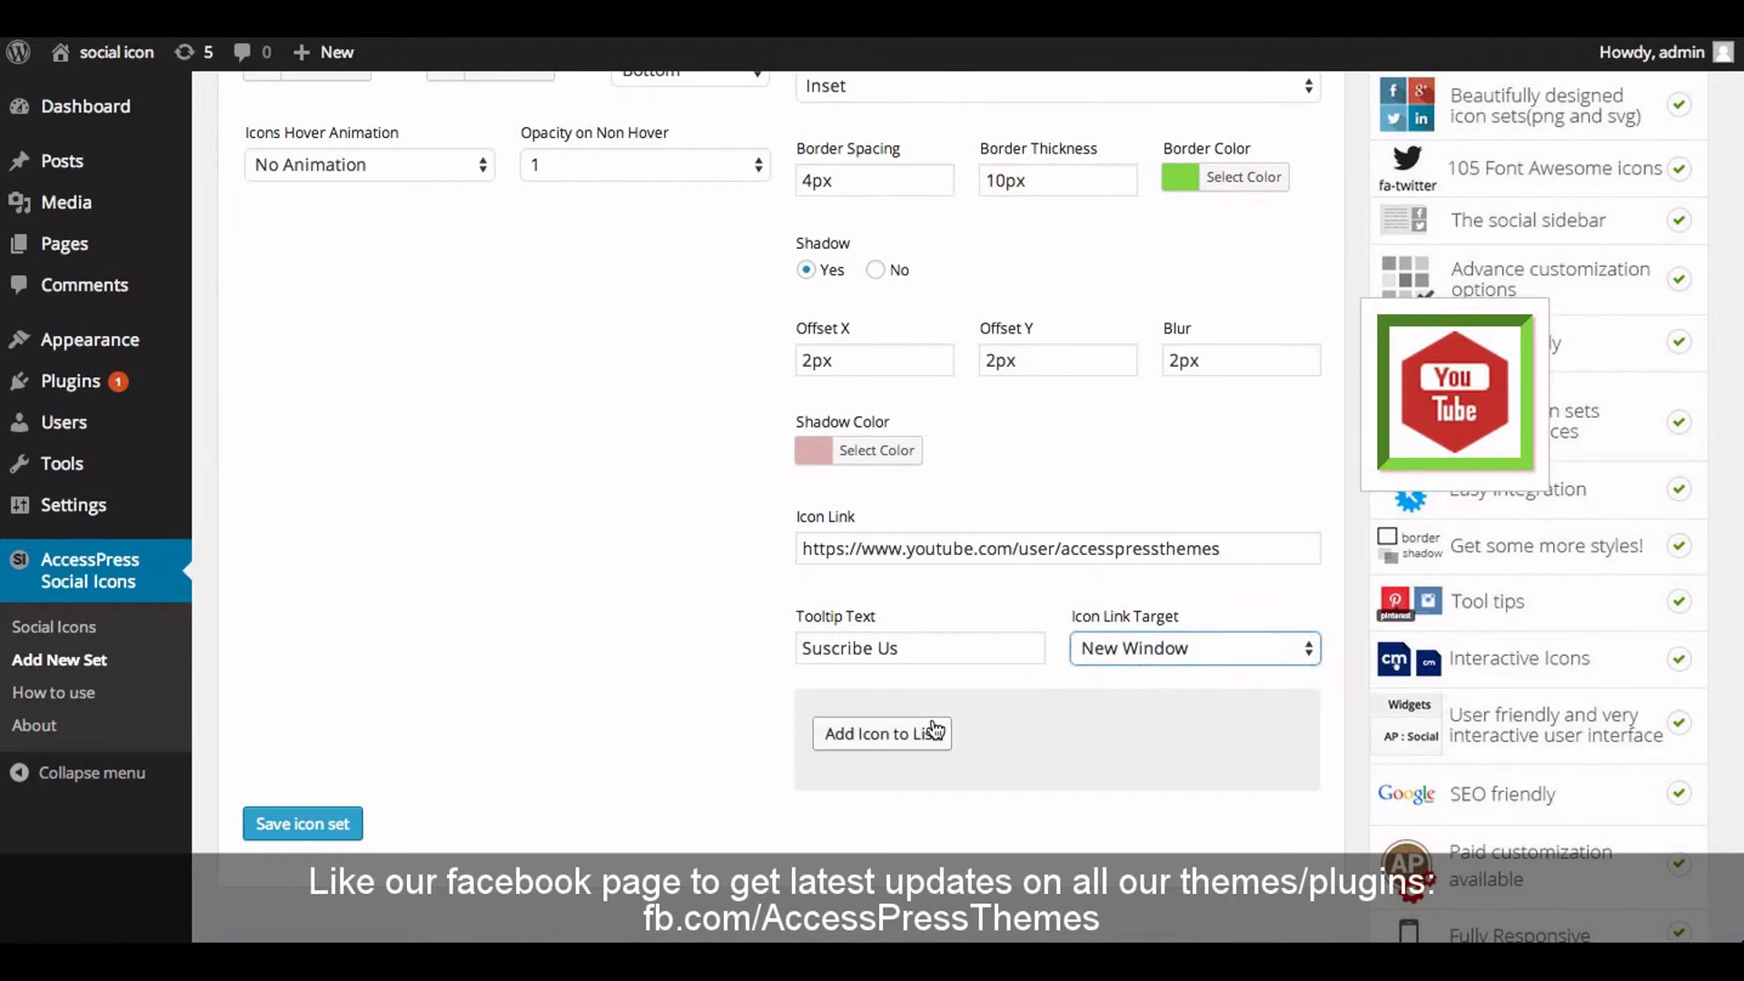
{"action": "left_click", "coordinate": [857, 745]}
{"action": "scroll", "coordinate": [496, 501], "scroll_direction": "down", "scroll_amount": 1}
Keep the icon layout Horizontal, with Number of Rows 2 and a 4px margin between icons
{"action": "scroll", "coordinate": [496, 493], "scroll_direction": "up", "scroll_amount": 5}
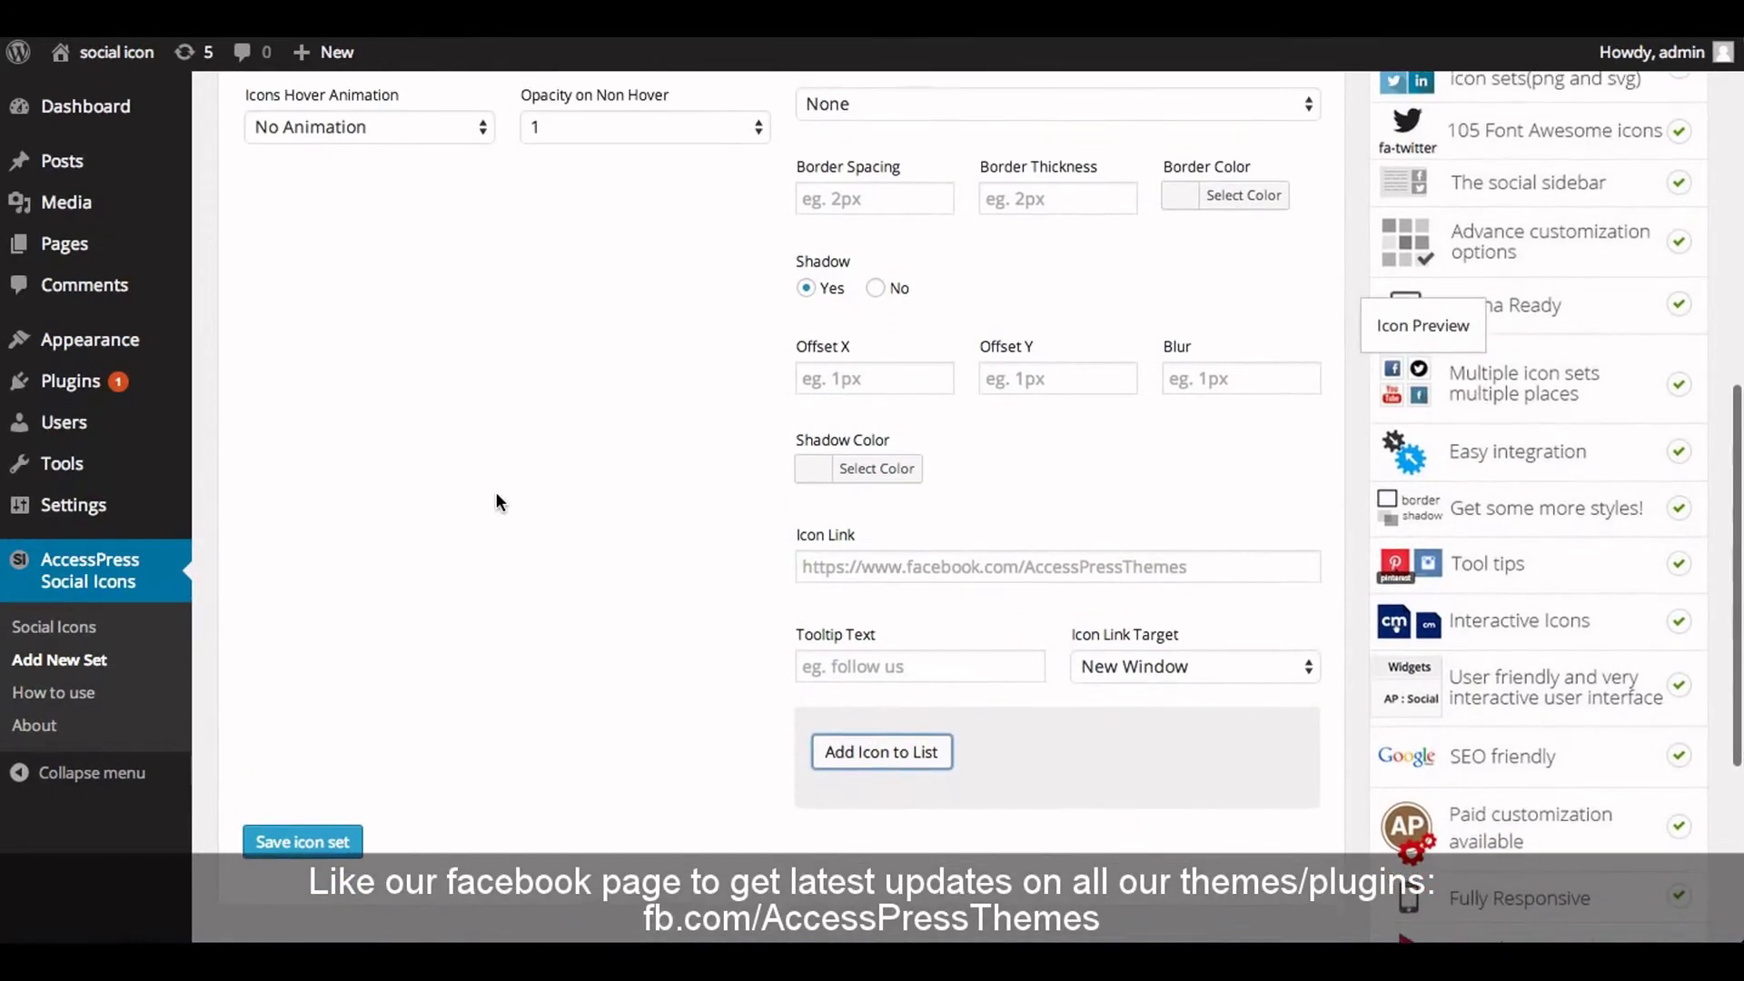
{"action": "scroll", "coordinate": [495, 502], "scroll_direction": "up", "scroll_amount": 2}
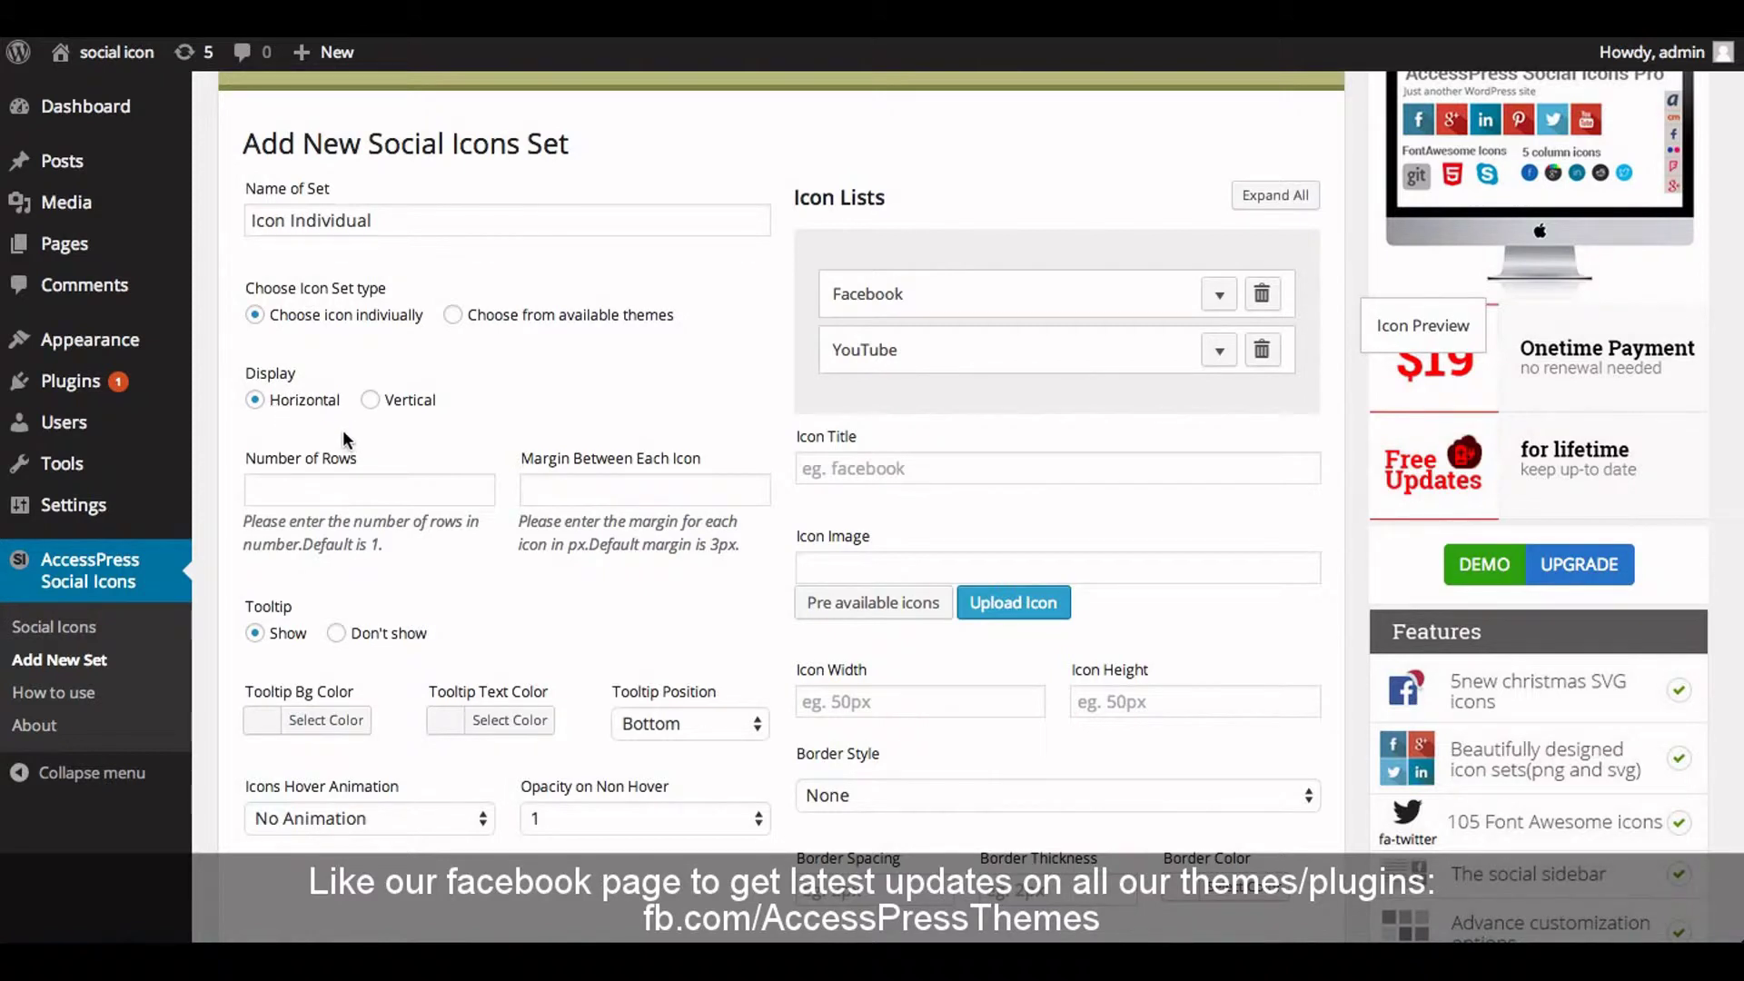
{"action": "left_click", "coordinate": [371, 404]}
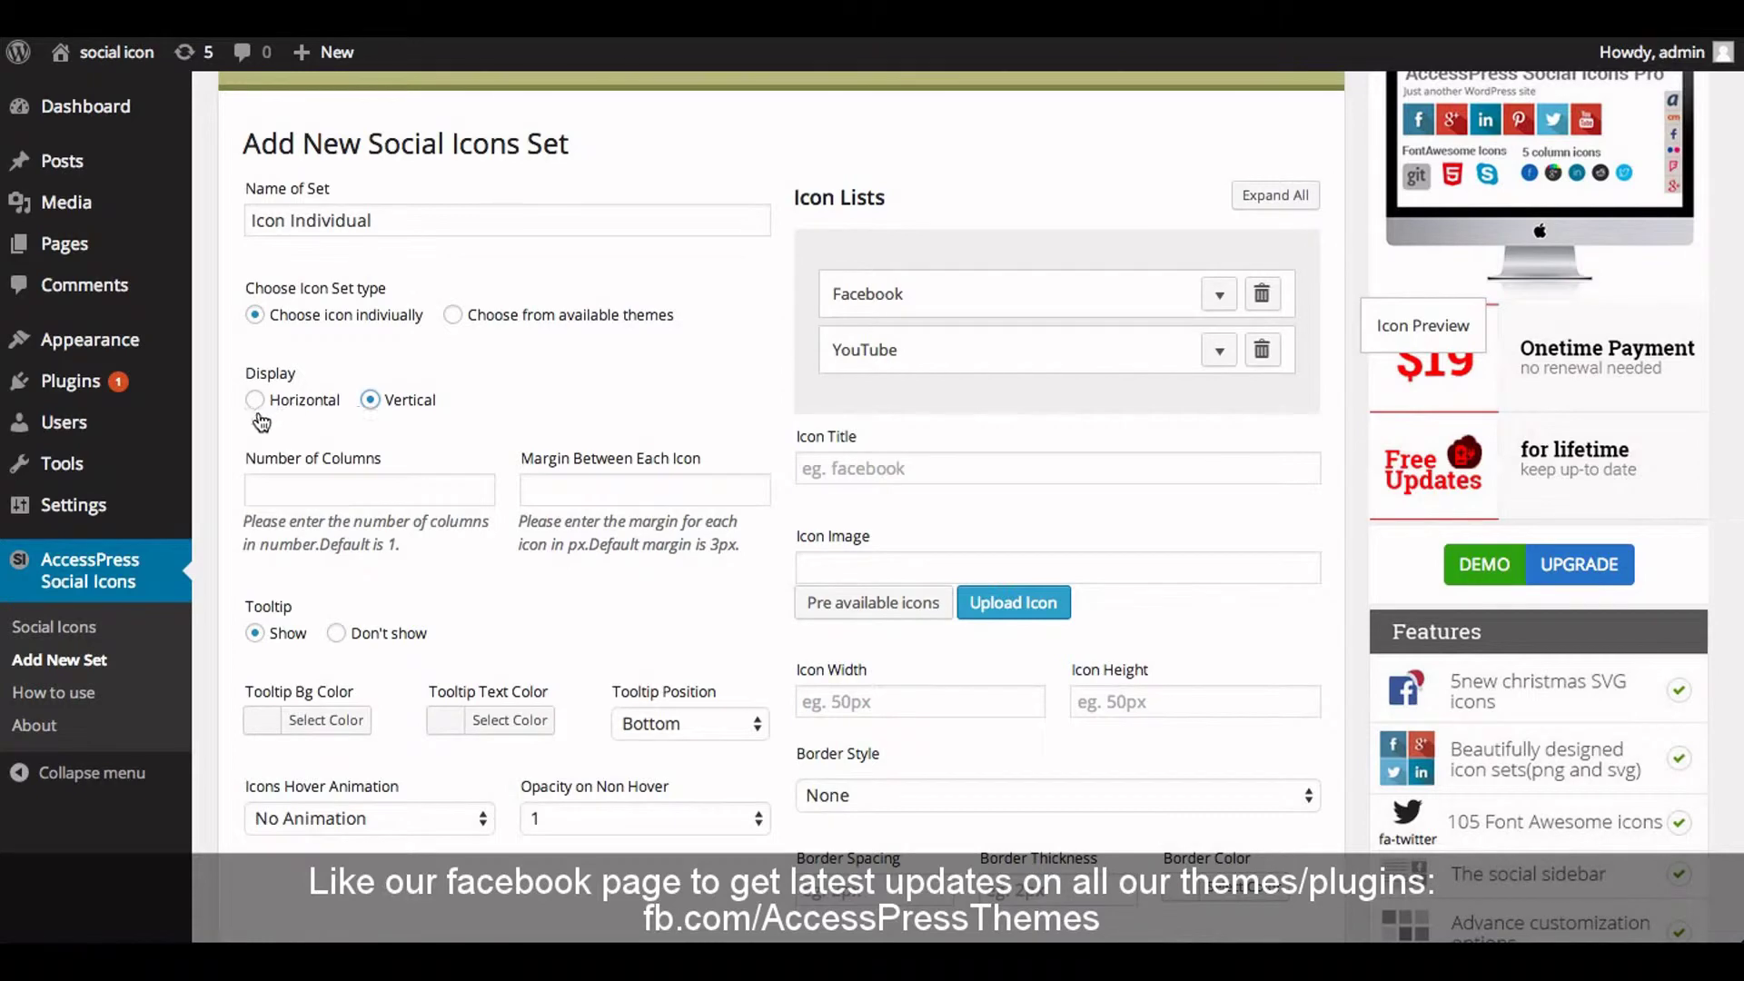
{"action": "scroll", "coordinate": [254, 421], "scroll_direction": "down", "scroll_amount": 1}
{"action": "left_click", "coordinate": [256, 308]}
{"action": "left_click", "coordinate": [281, 401]}
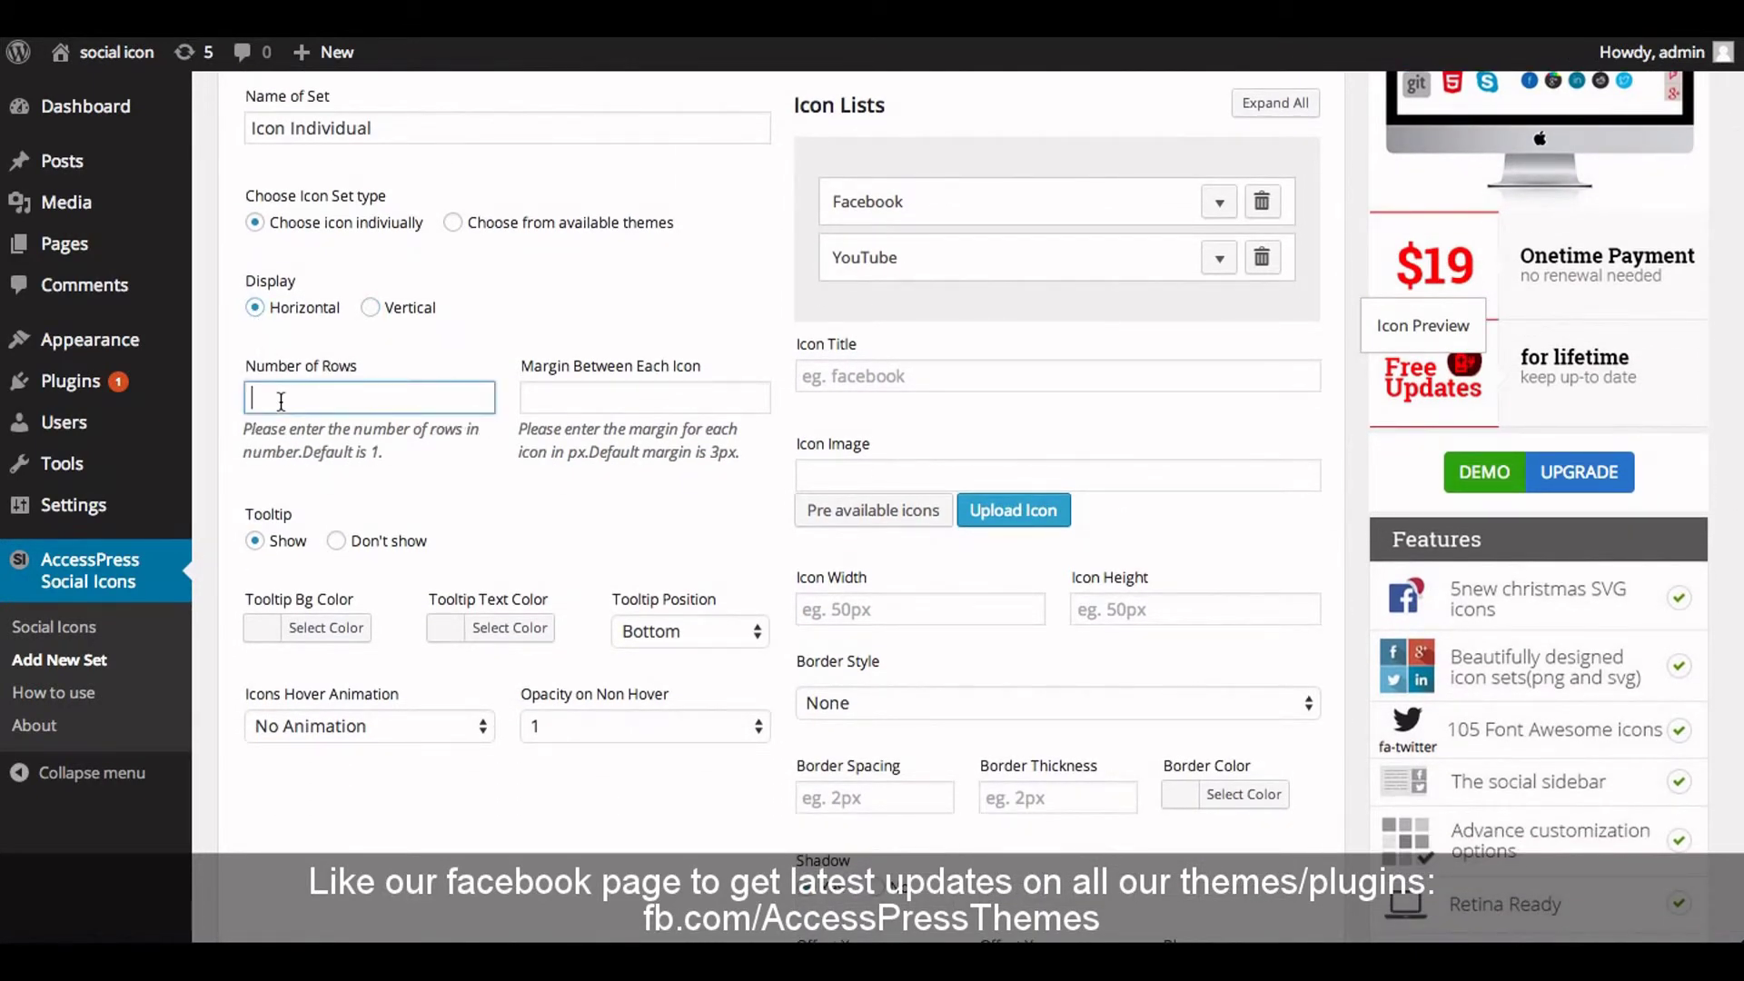
{"action": "type", "text": "2"}
{"action": "left_click", "coordinate": [548, 402]}
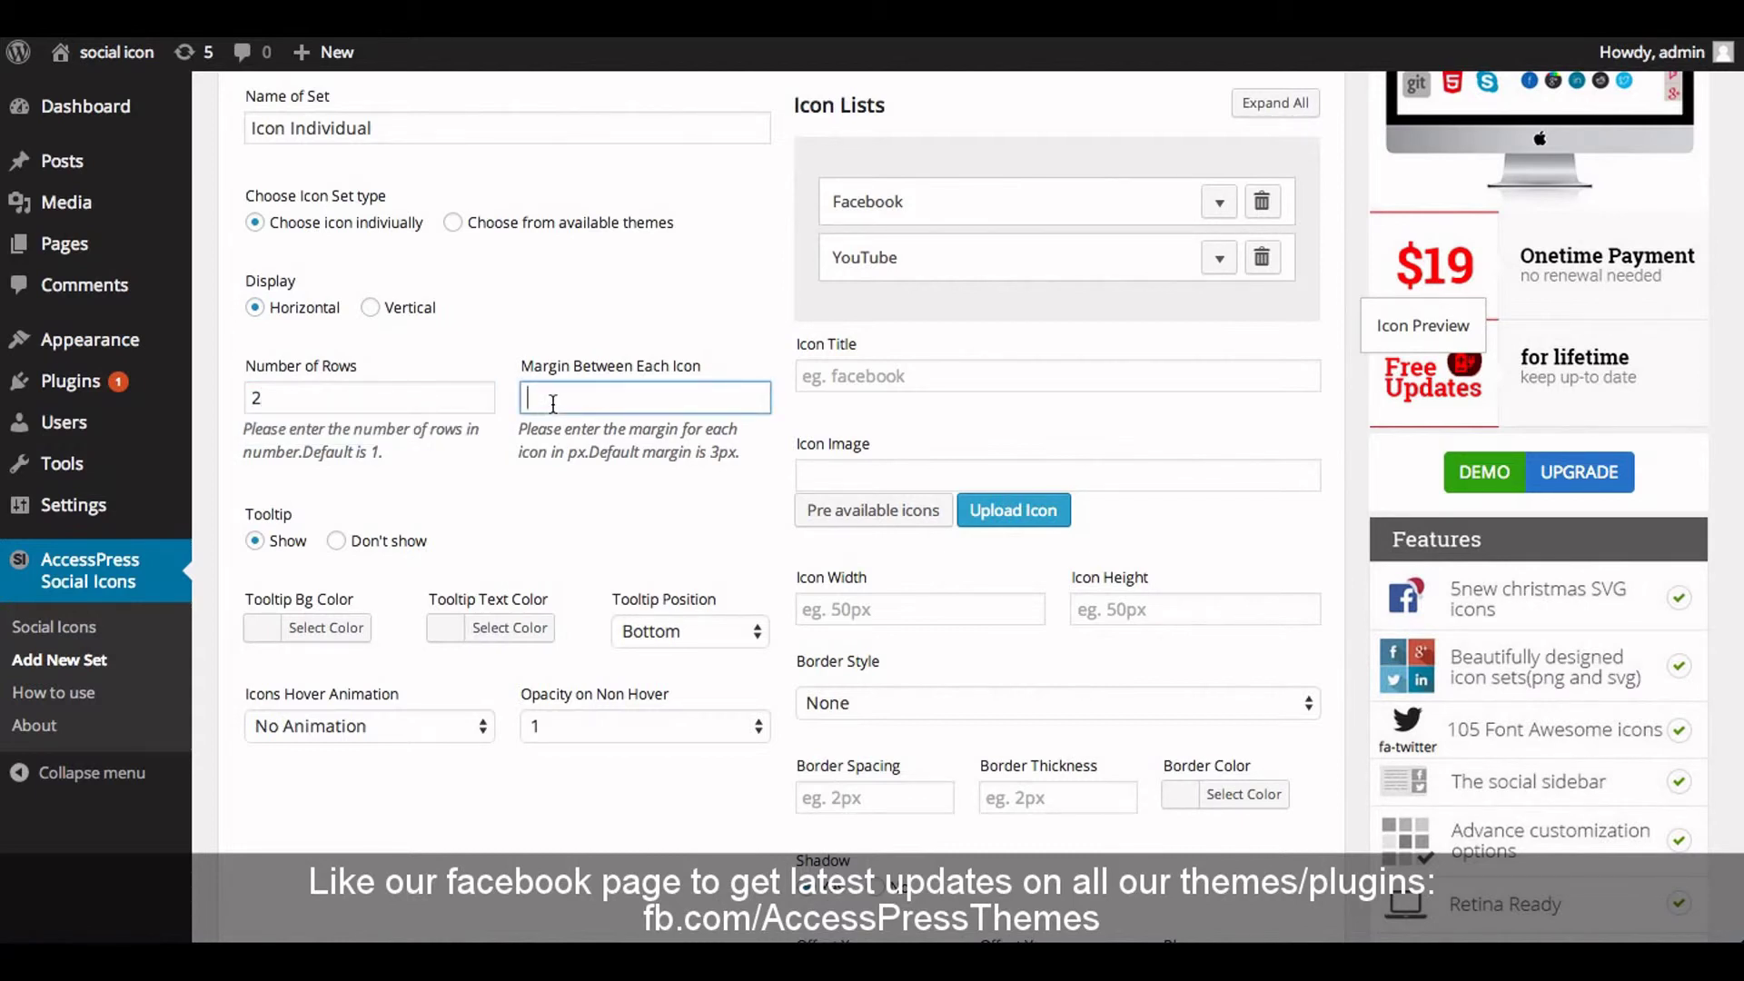
{"action": "type", "text": "4px"}
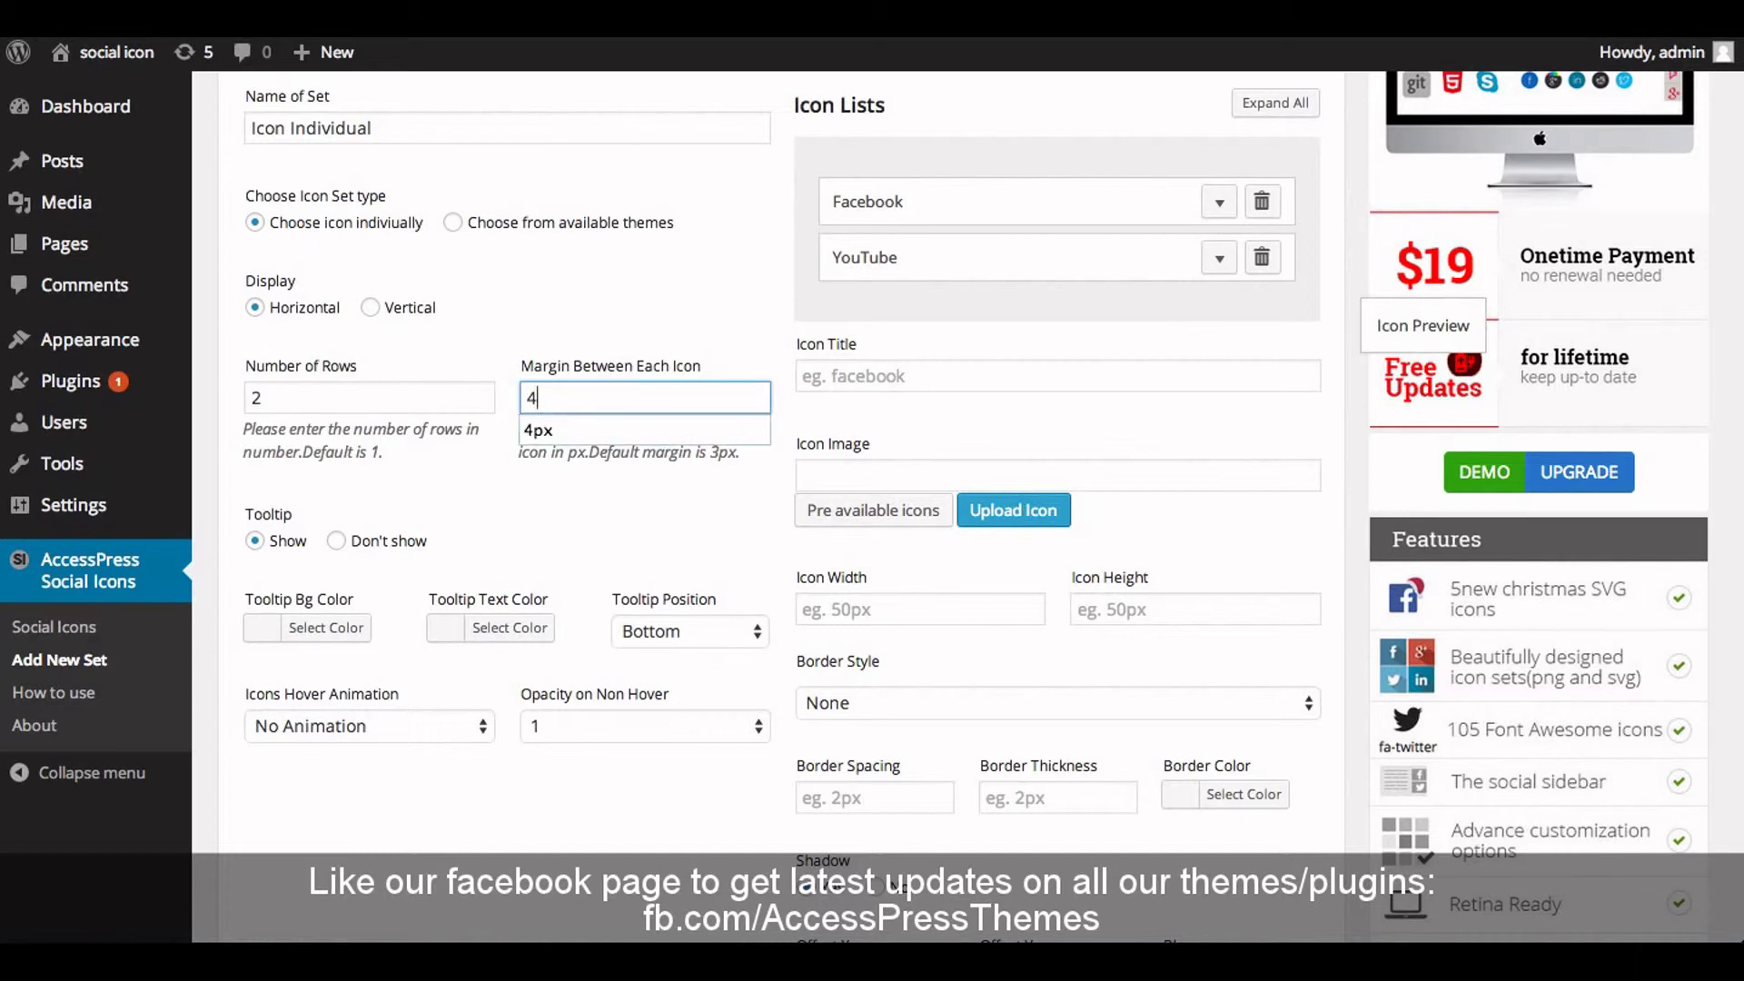
{"action": "left_click", "coordinate": [459, 477]}
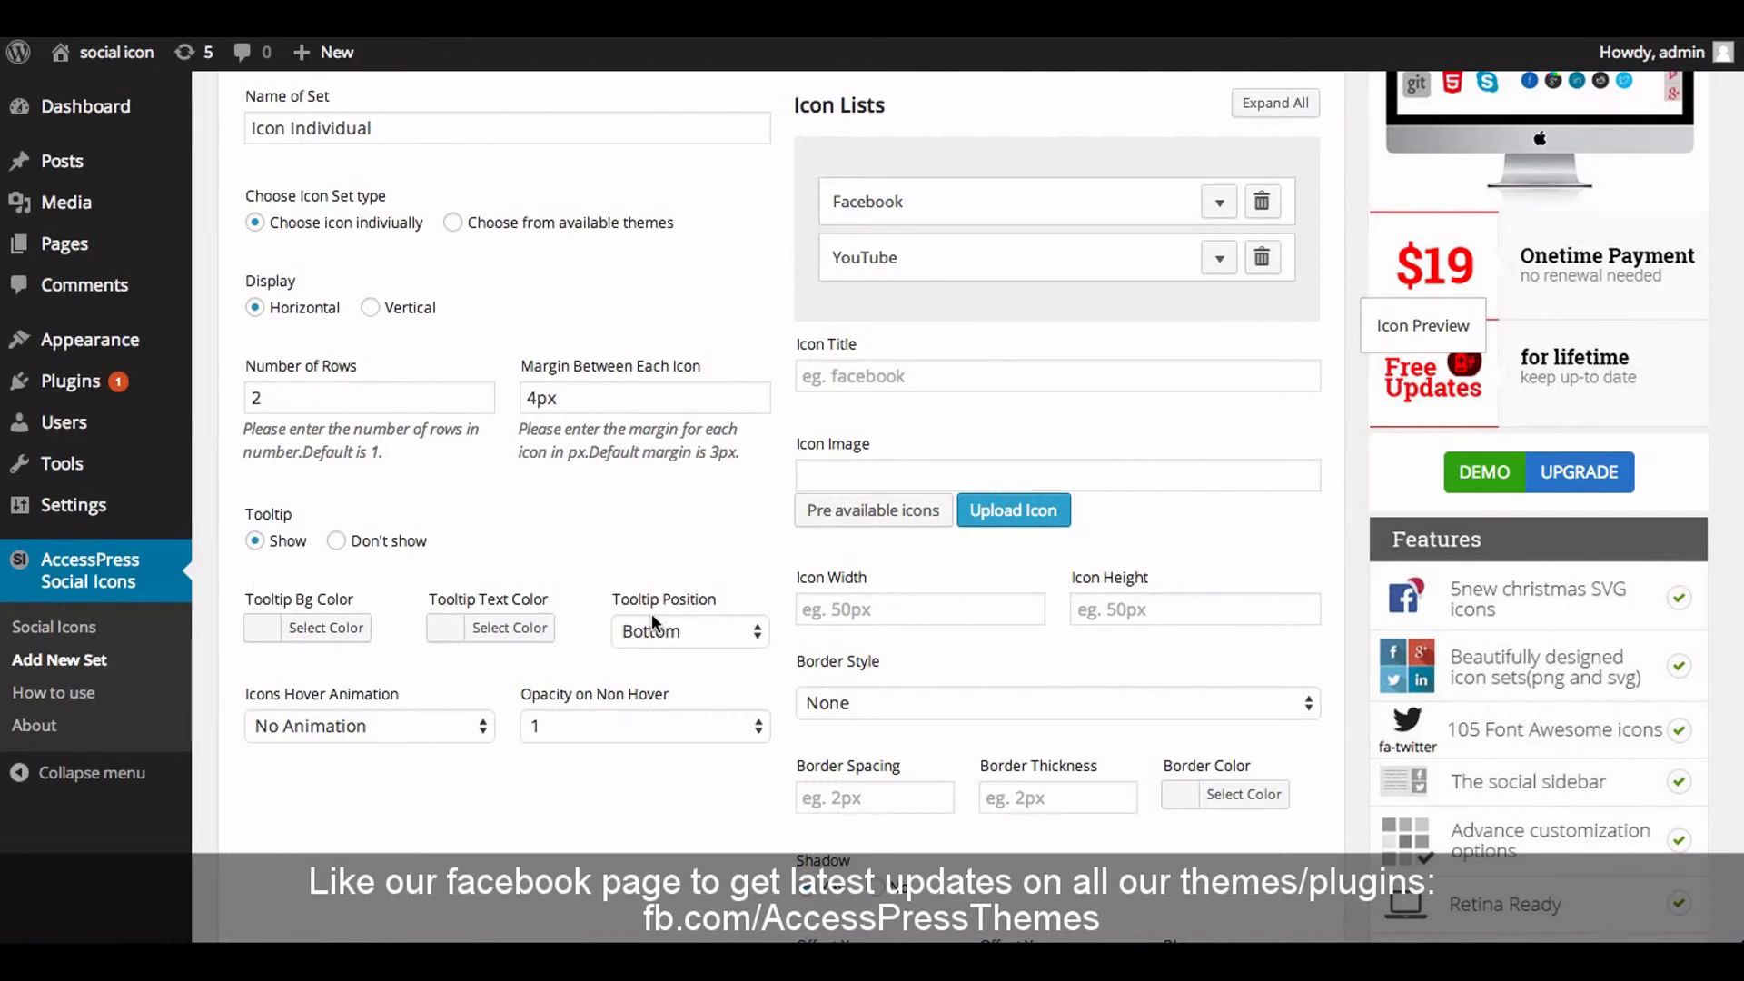
Make the tooltip background red and the tooltip text white
{"action": "left_click", "coordinate": [313, 628]}
{"action": "scroll", "coordinate": [267, 636], "scroll_direction": "down", "scroll_amount": 2}
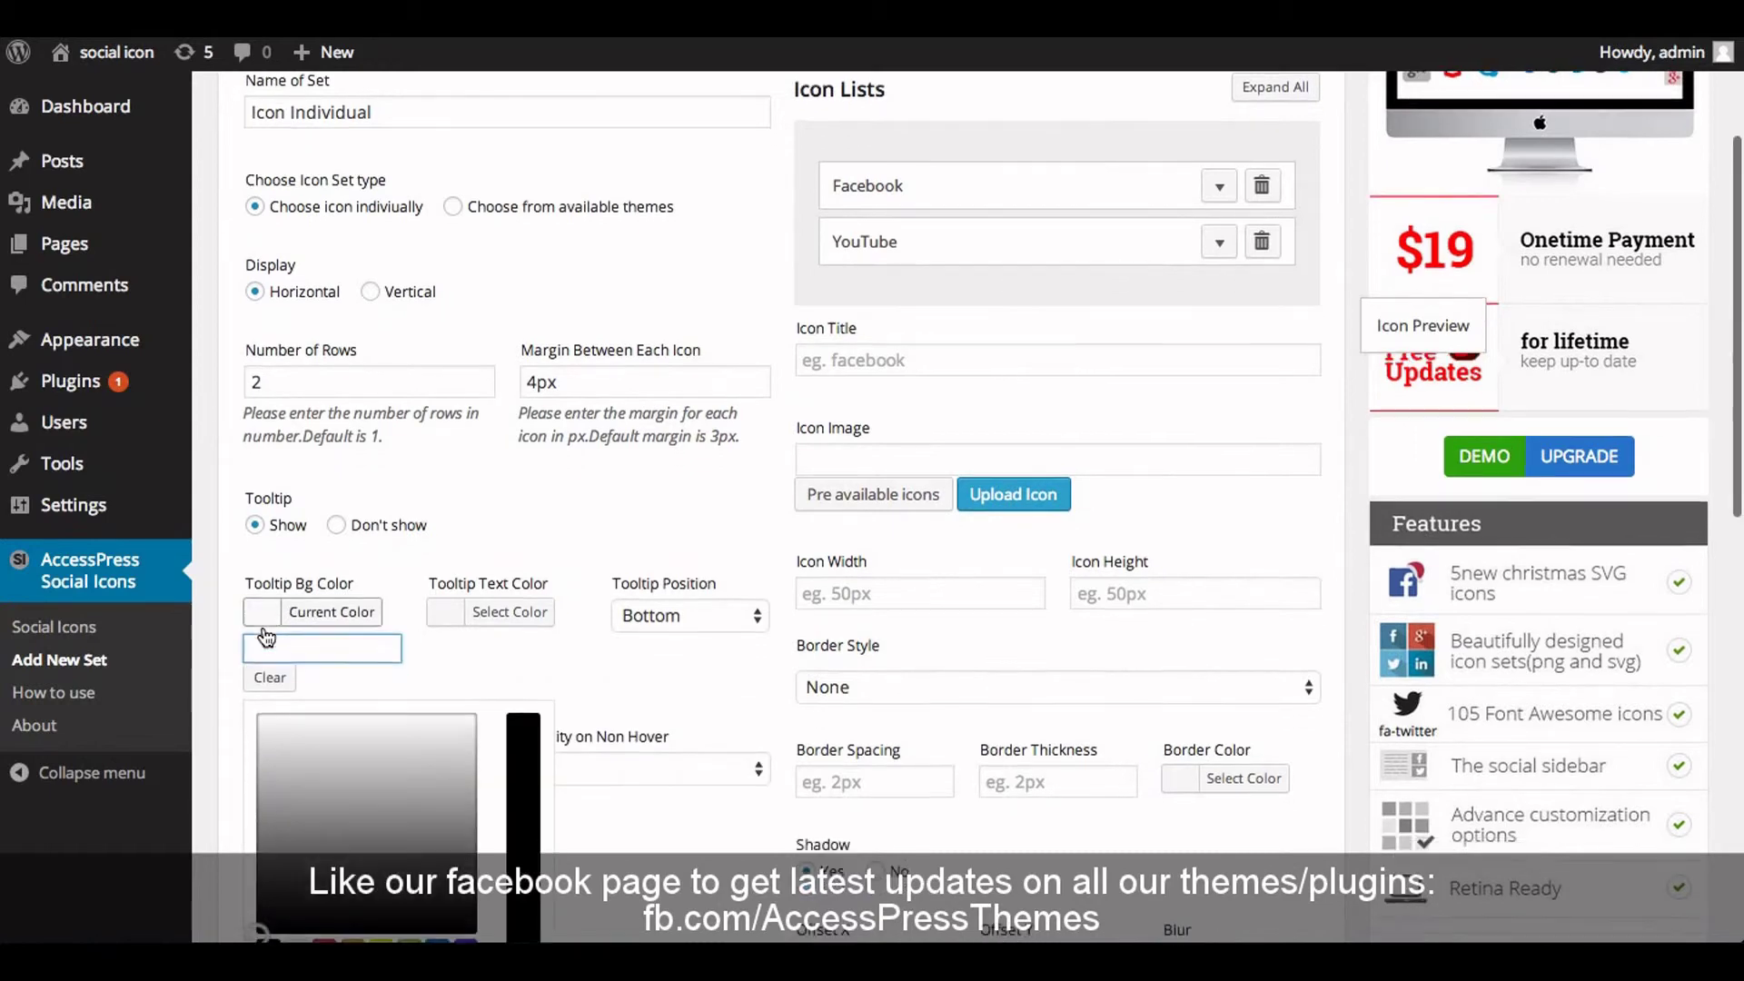
{"action": "scroll", "coordinate": [266, 639], "scroll_direction": "down", "scroll_amount": 2}
{"action": "left_click", "coordinate": [323, 798]}
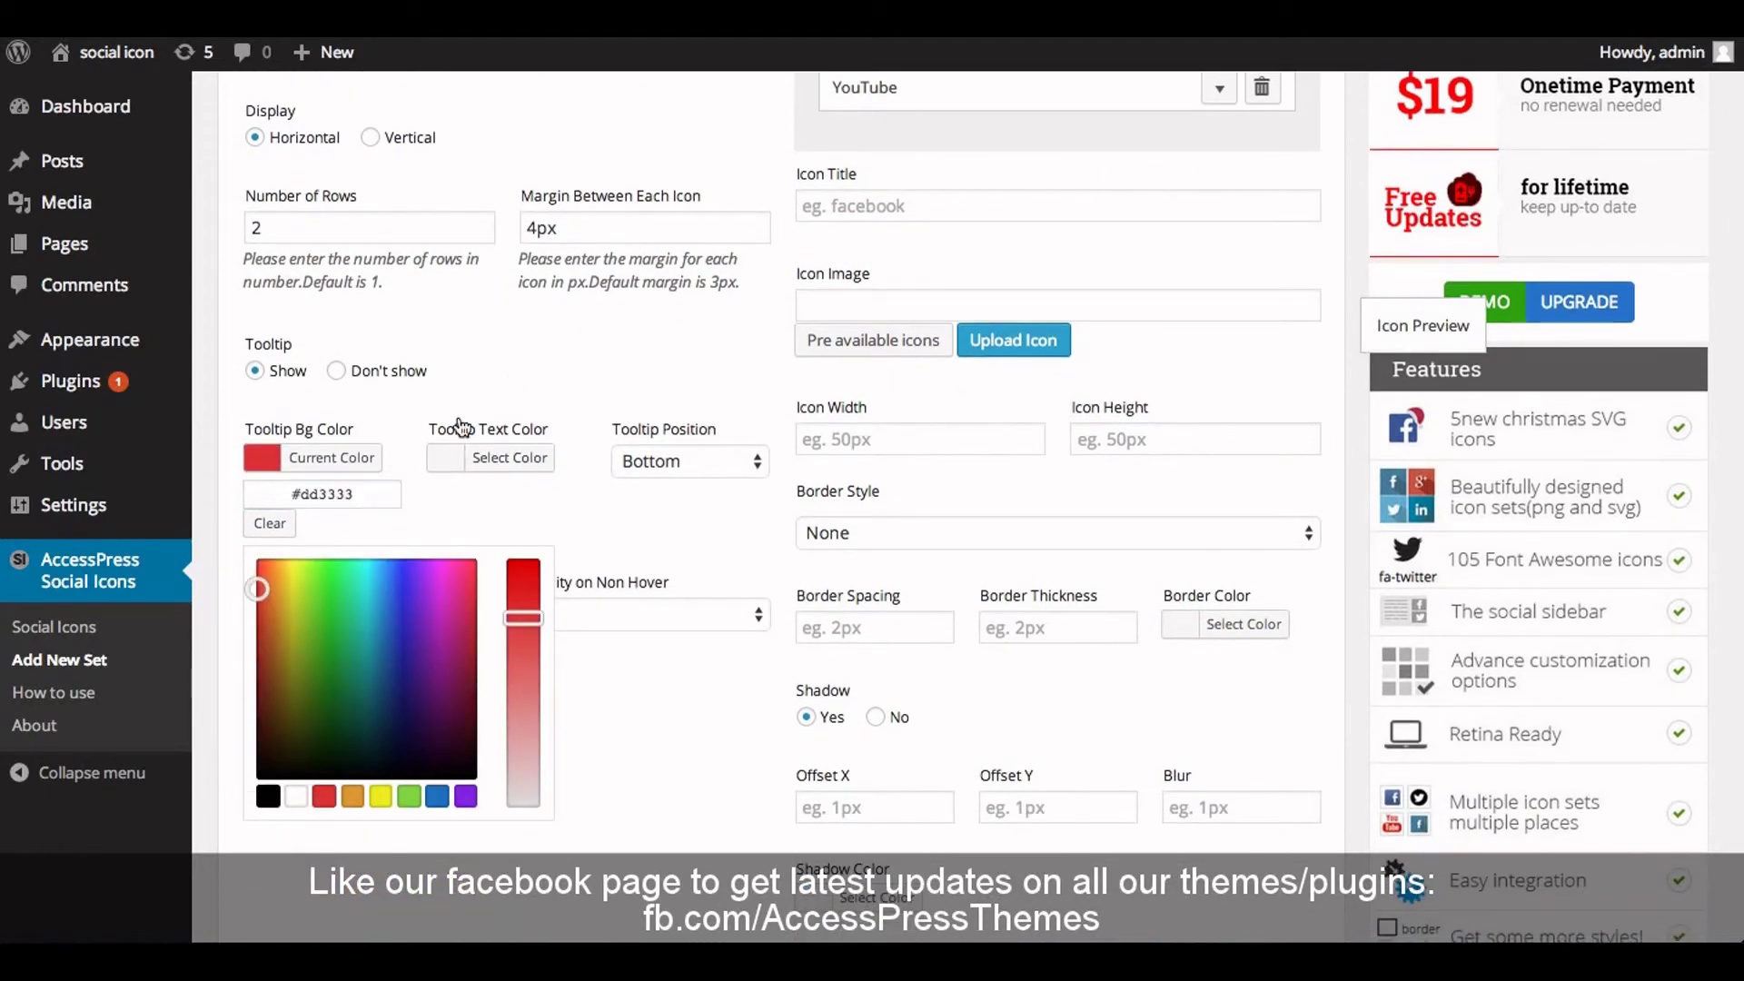
{"action": "left_click", "coordinate": [445, 462]}
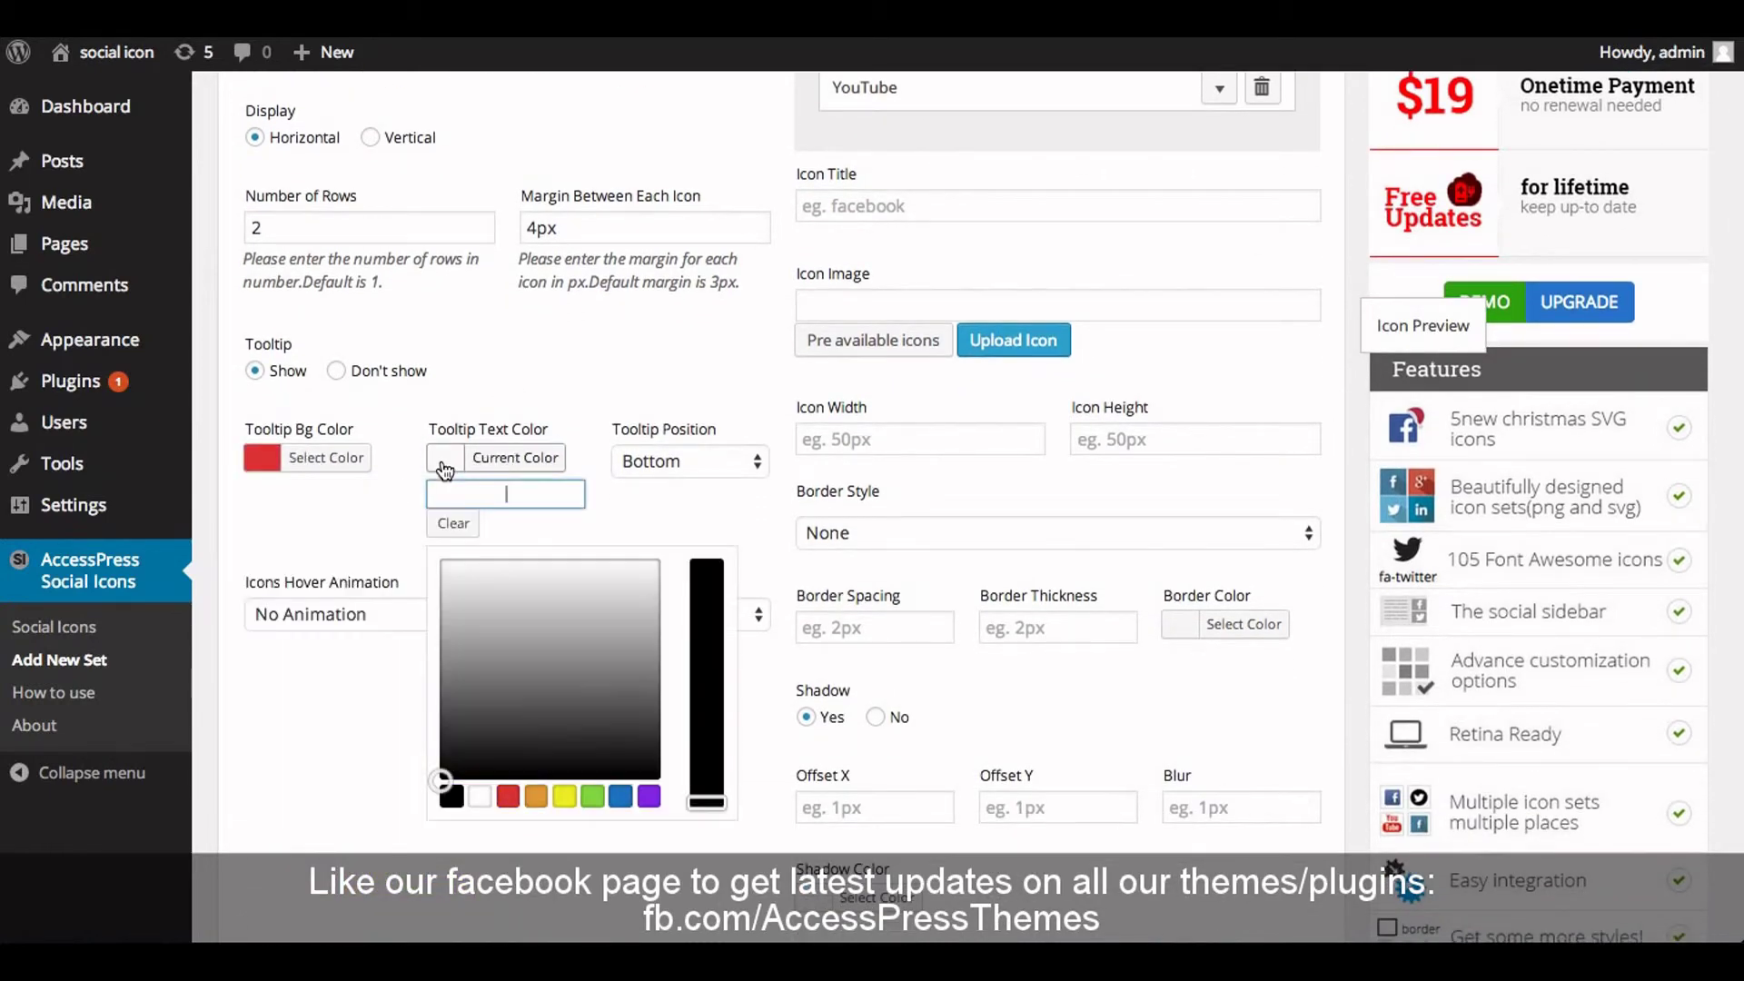
{"action": "left_click", "coordinate": [480, 796]}
{"action": "left_click", "coordinate": [311, 557]}
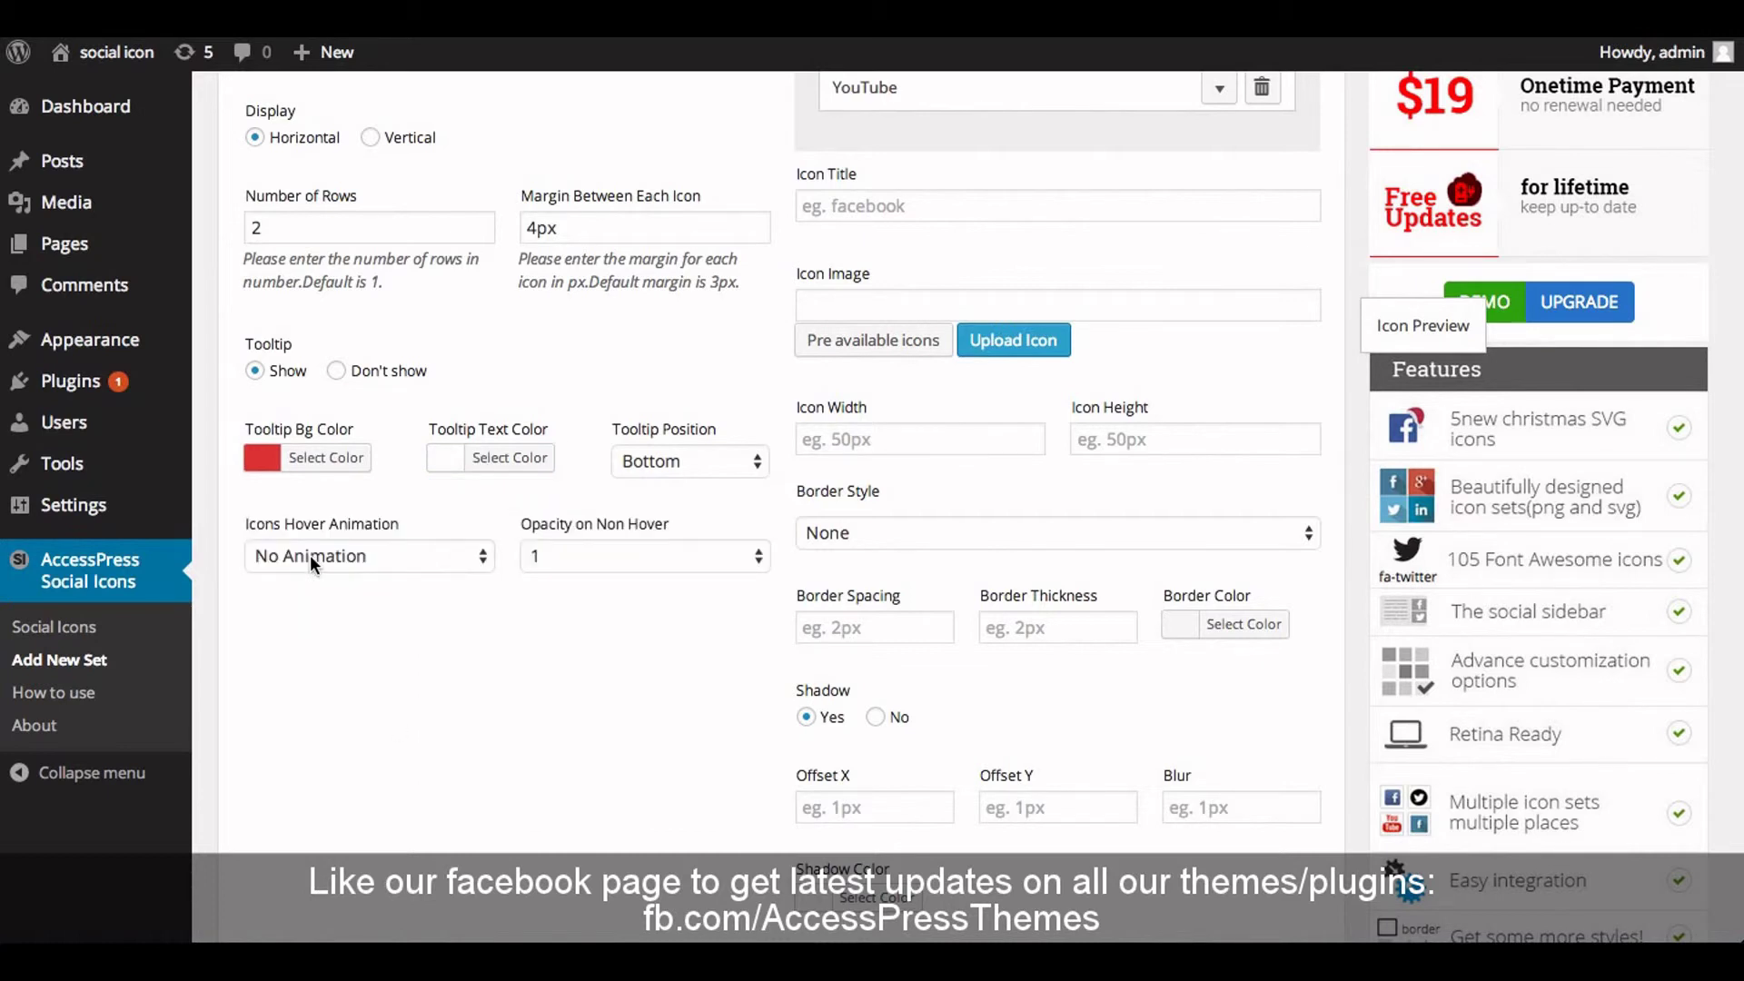
Choose the bounceIn hover animation and save the Icon Individual set
{"action": "left_click", "coordinate": [381, 557]}
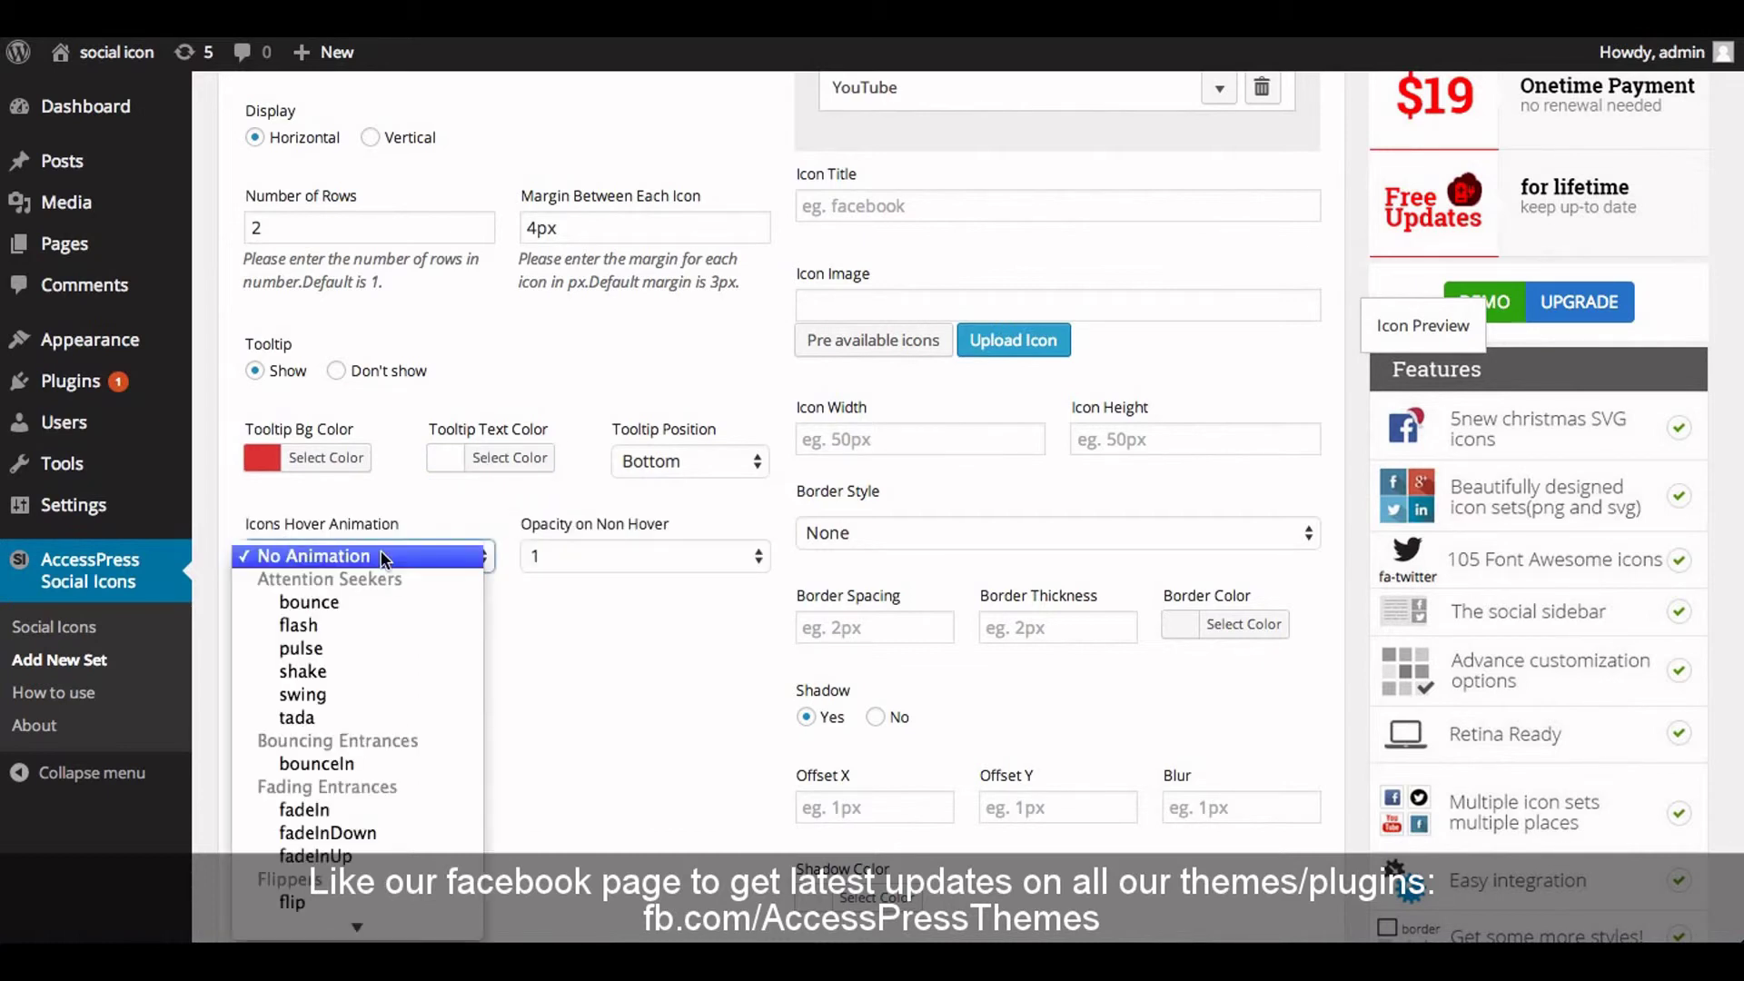
{"action": "left_click", "coordinate": [310, 763]}
{"action": "scroll", "coordinate": [310, 771], "scroll_direction": "down", "scroll_amount": 5}
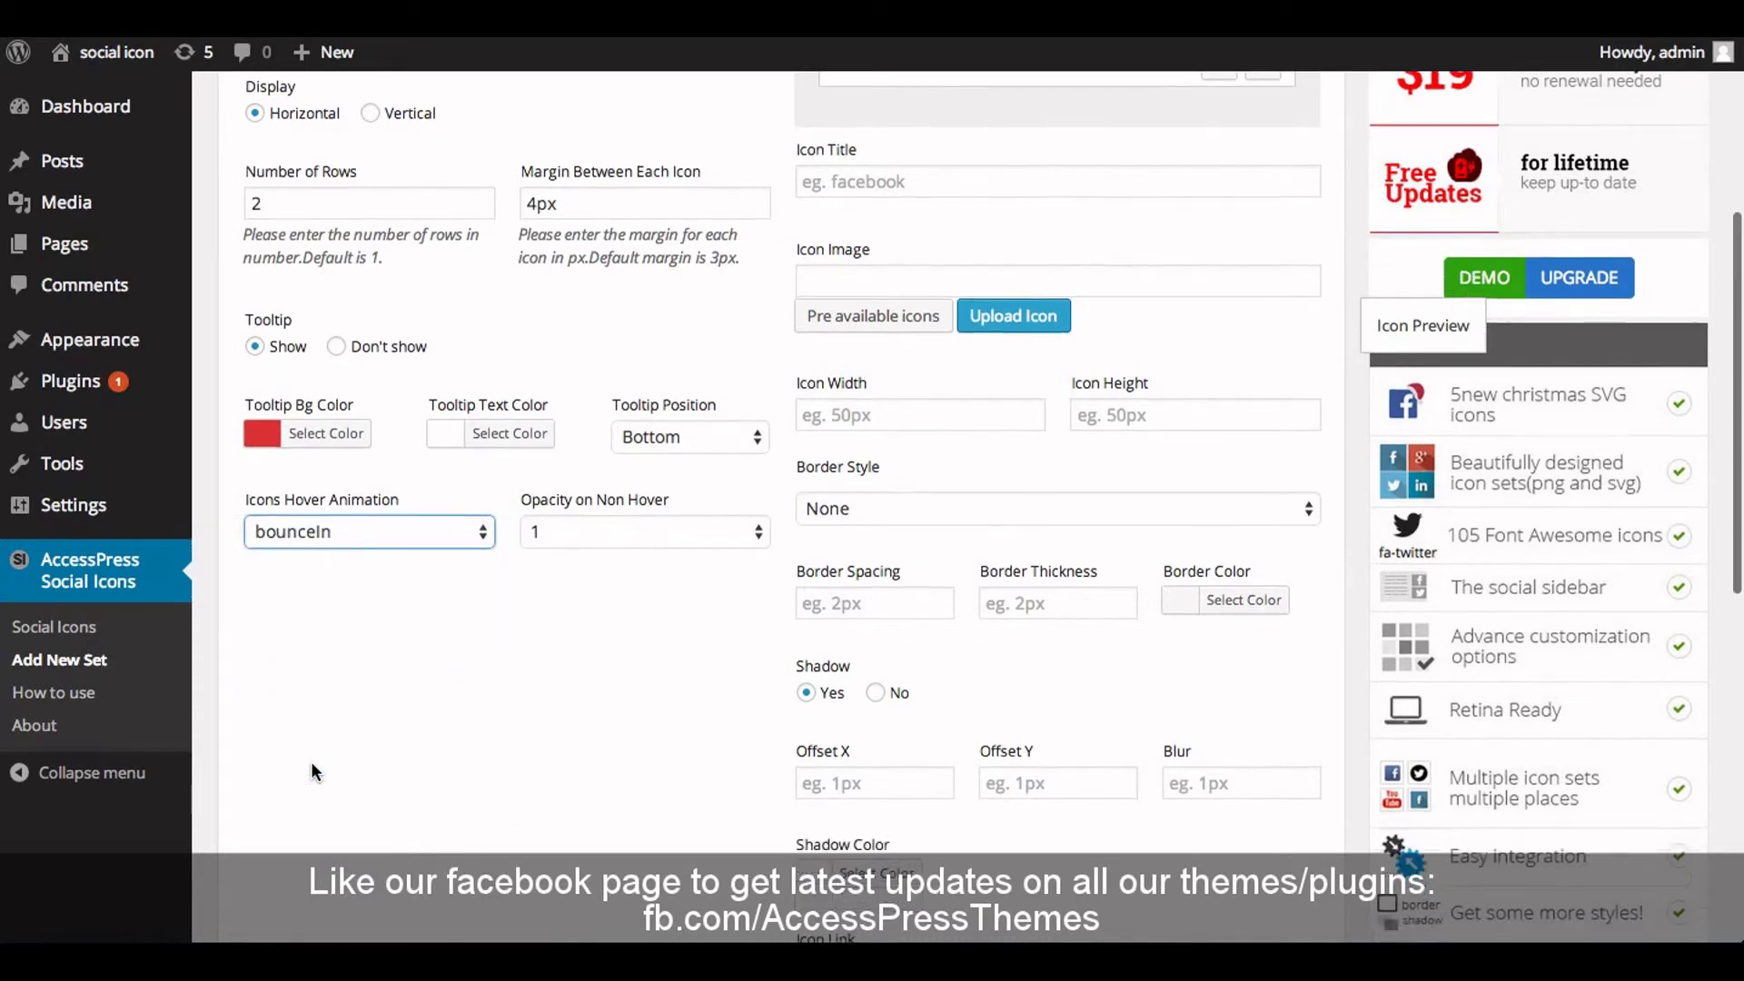
{"action": "left_click", "coordinate": [281, 823]}
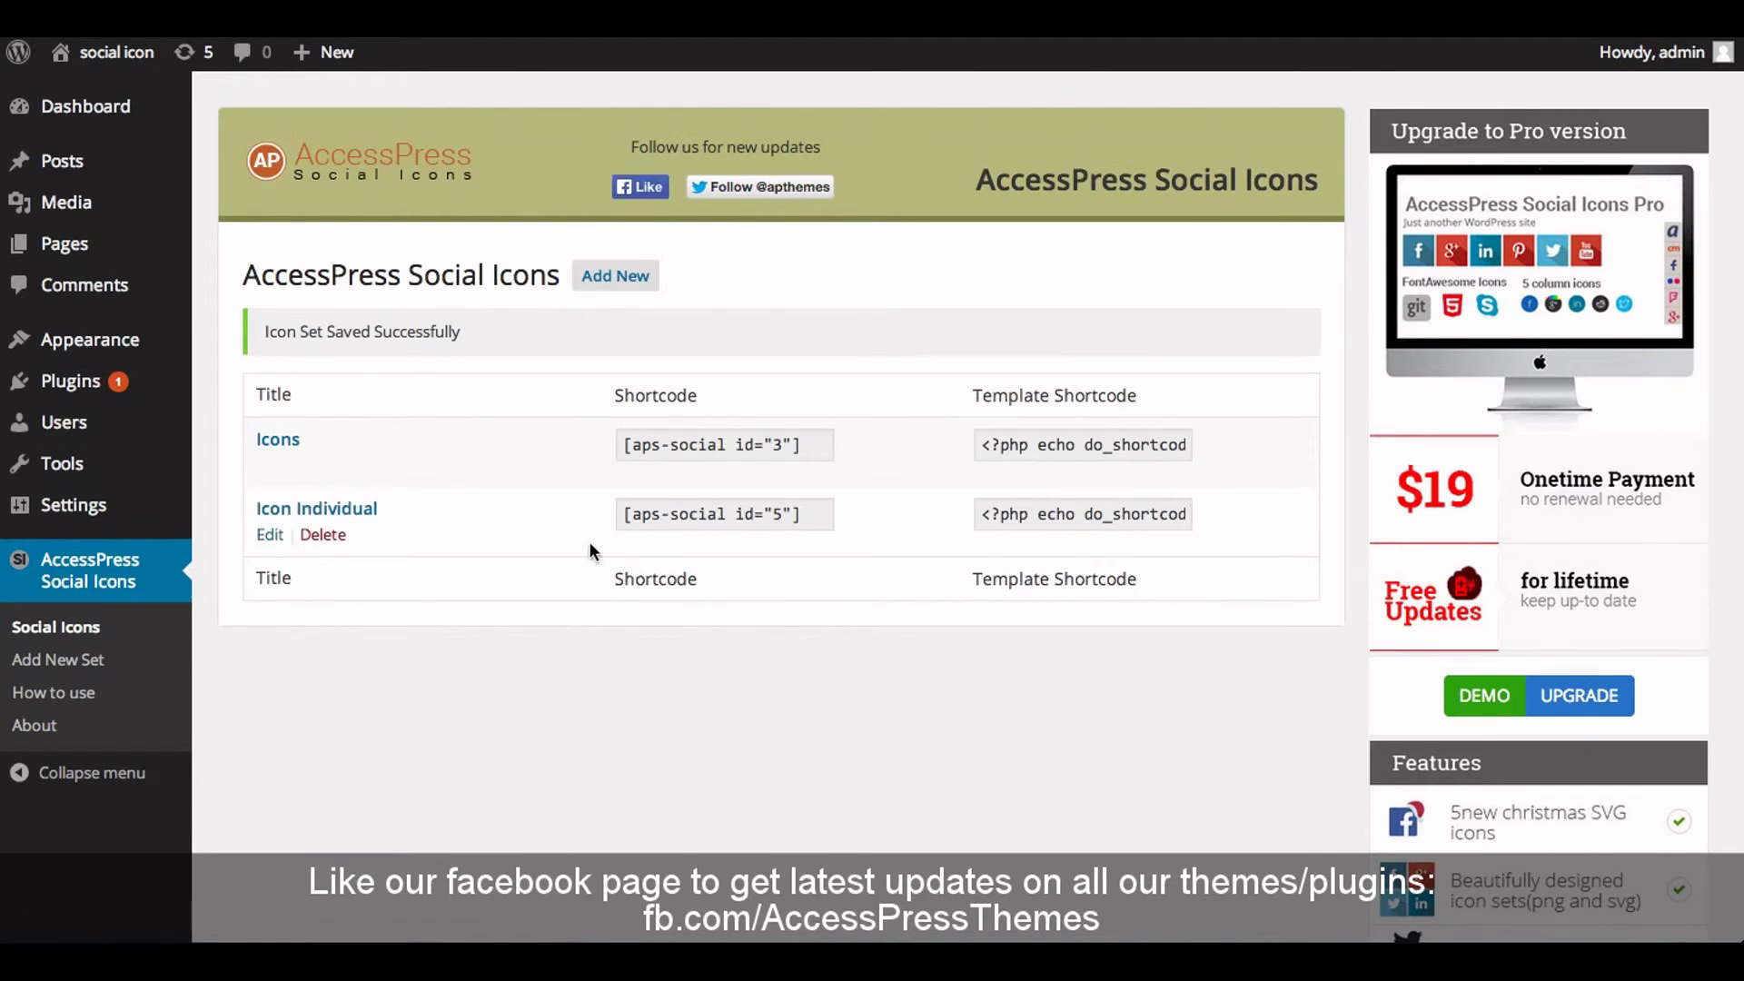
Copy the shortcode [aps-social id="5"] and paste it into a new post's body
{"action": "left_click", "coordinate": [668, 515]}
{"action": "key", "text": "ctrl+c"}
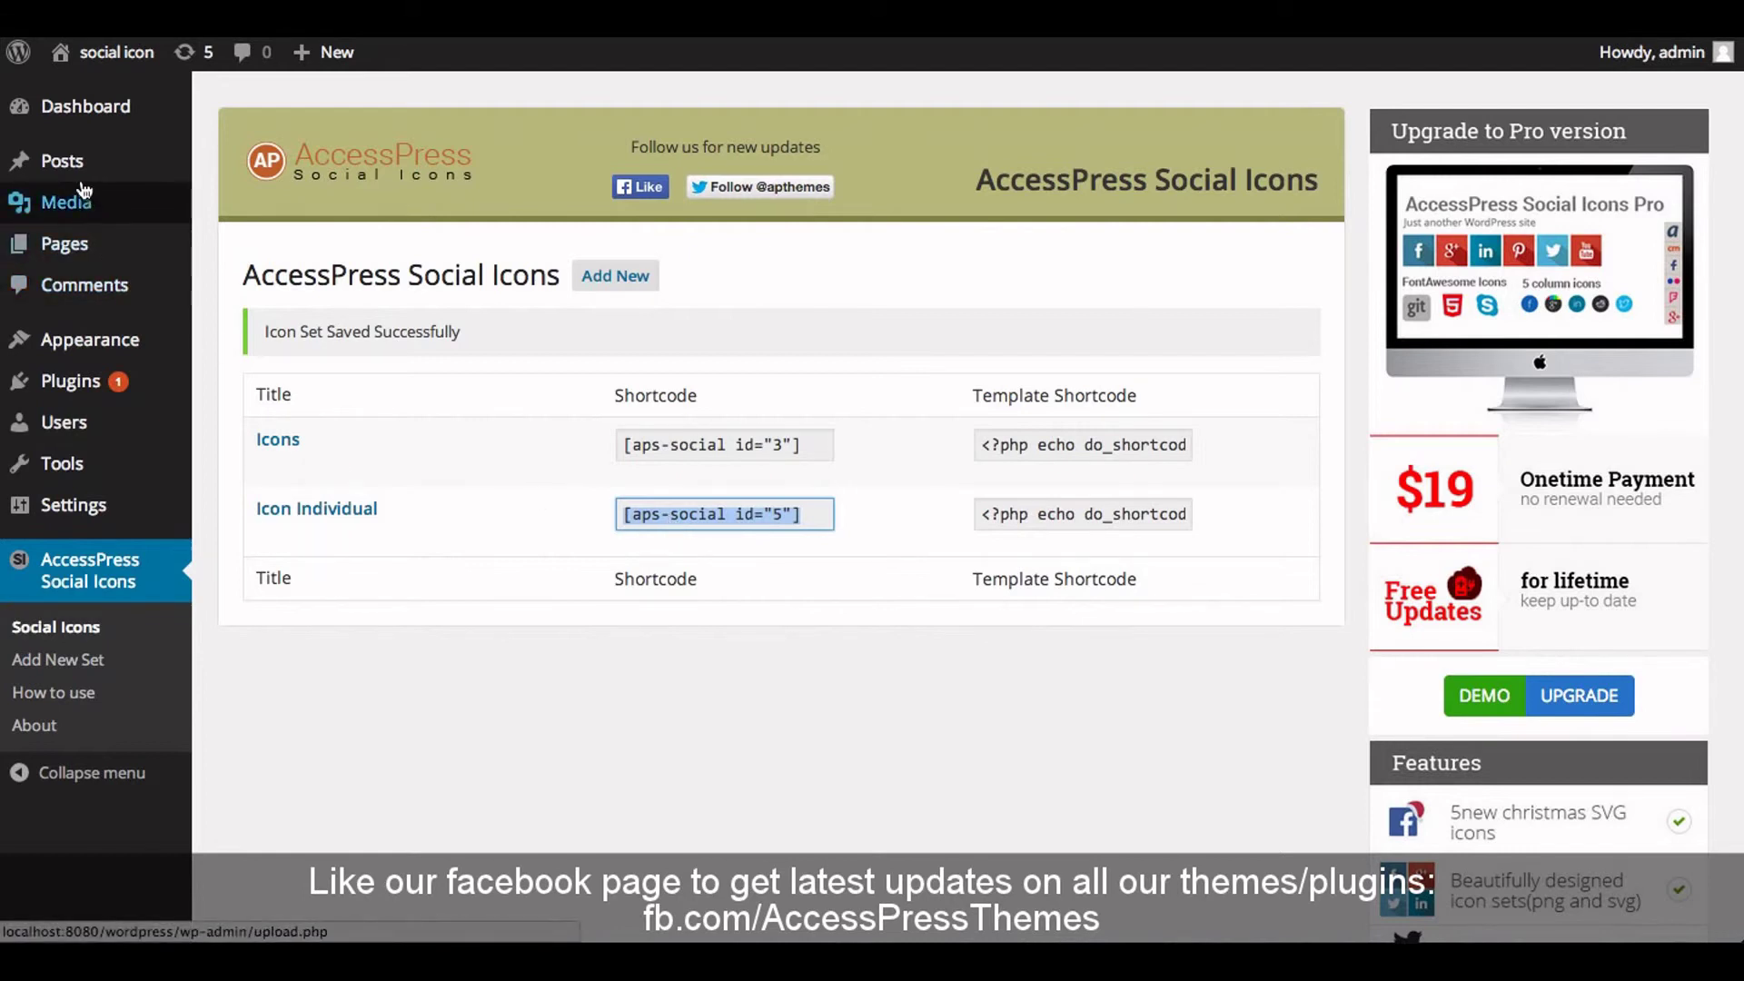
{"action": "mouse_move", "coordinate": [76, 179]}
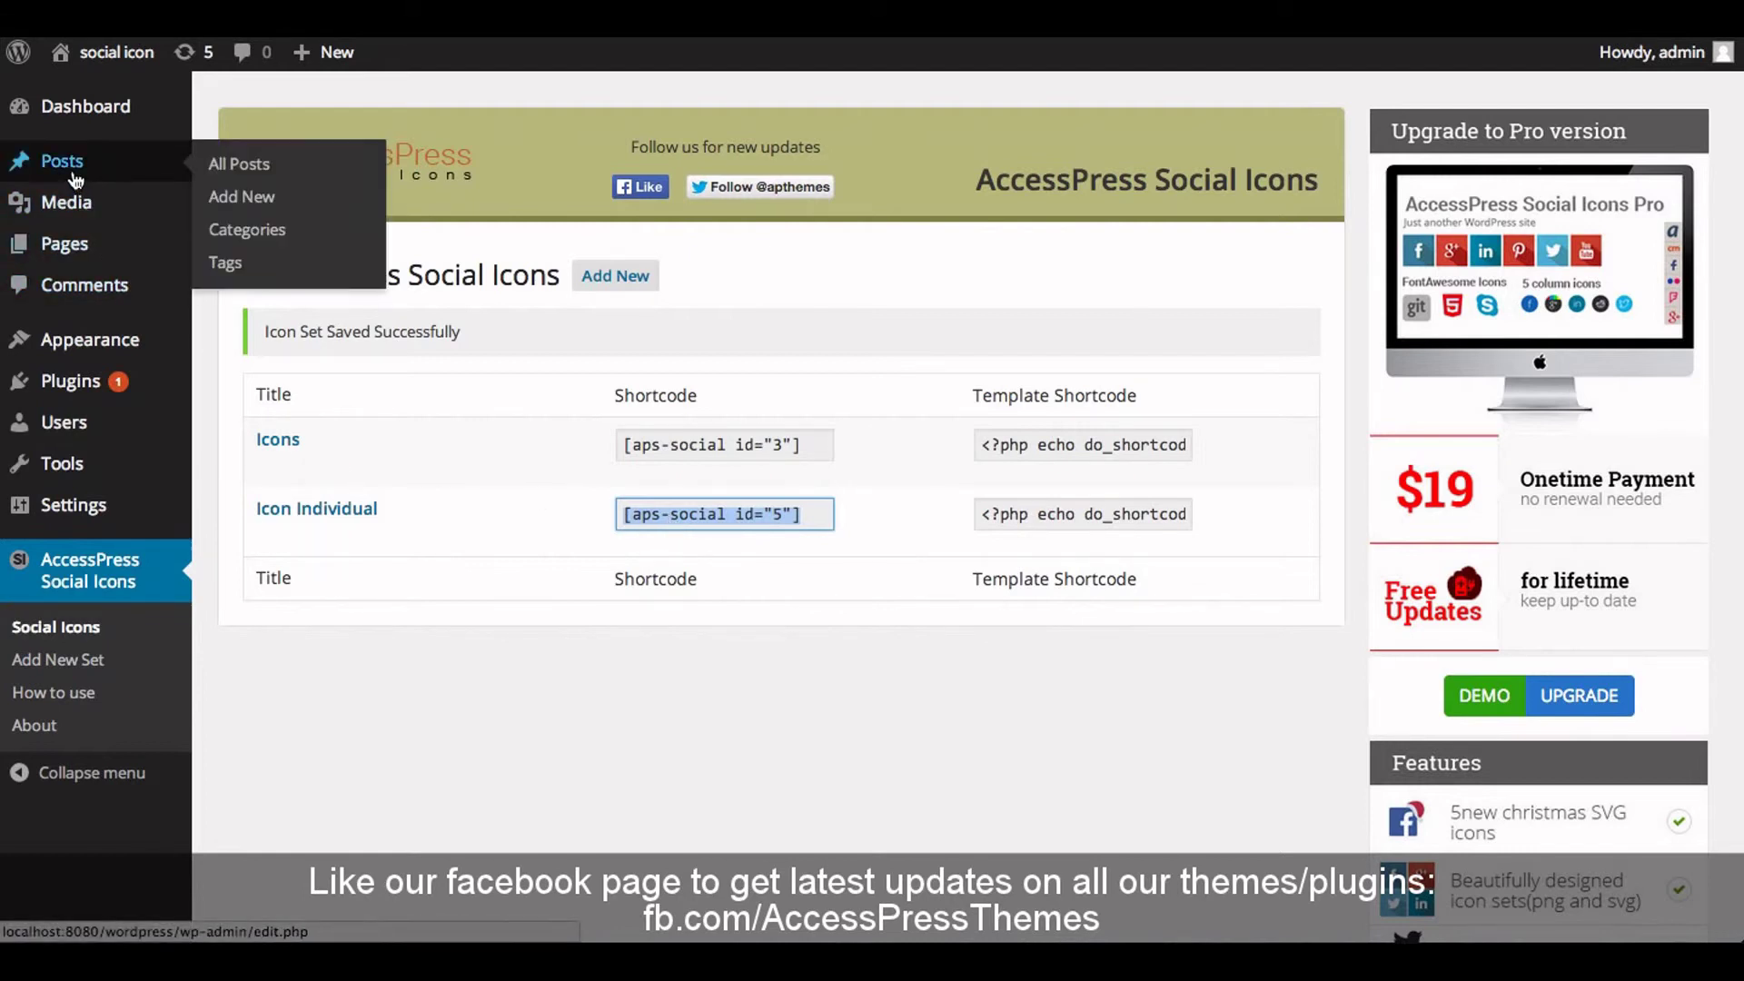
{"action": "left_click", "coordinate": [237, 211]}
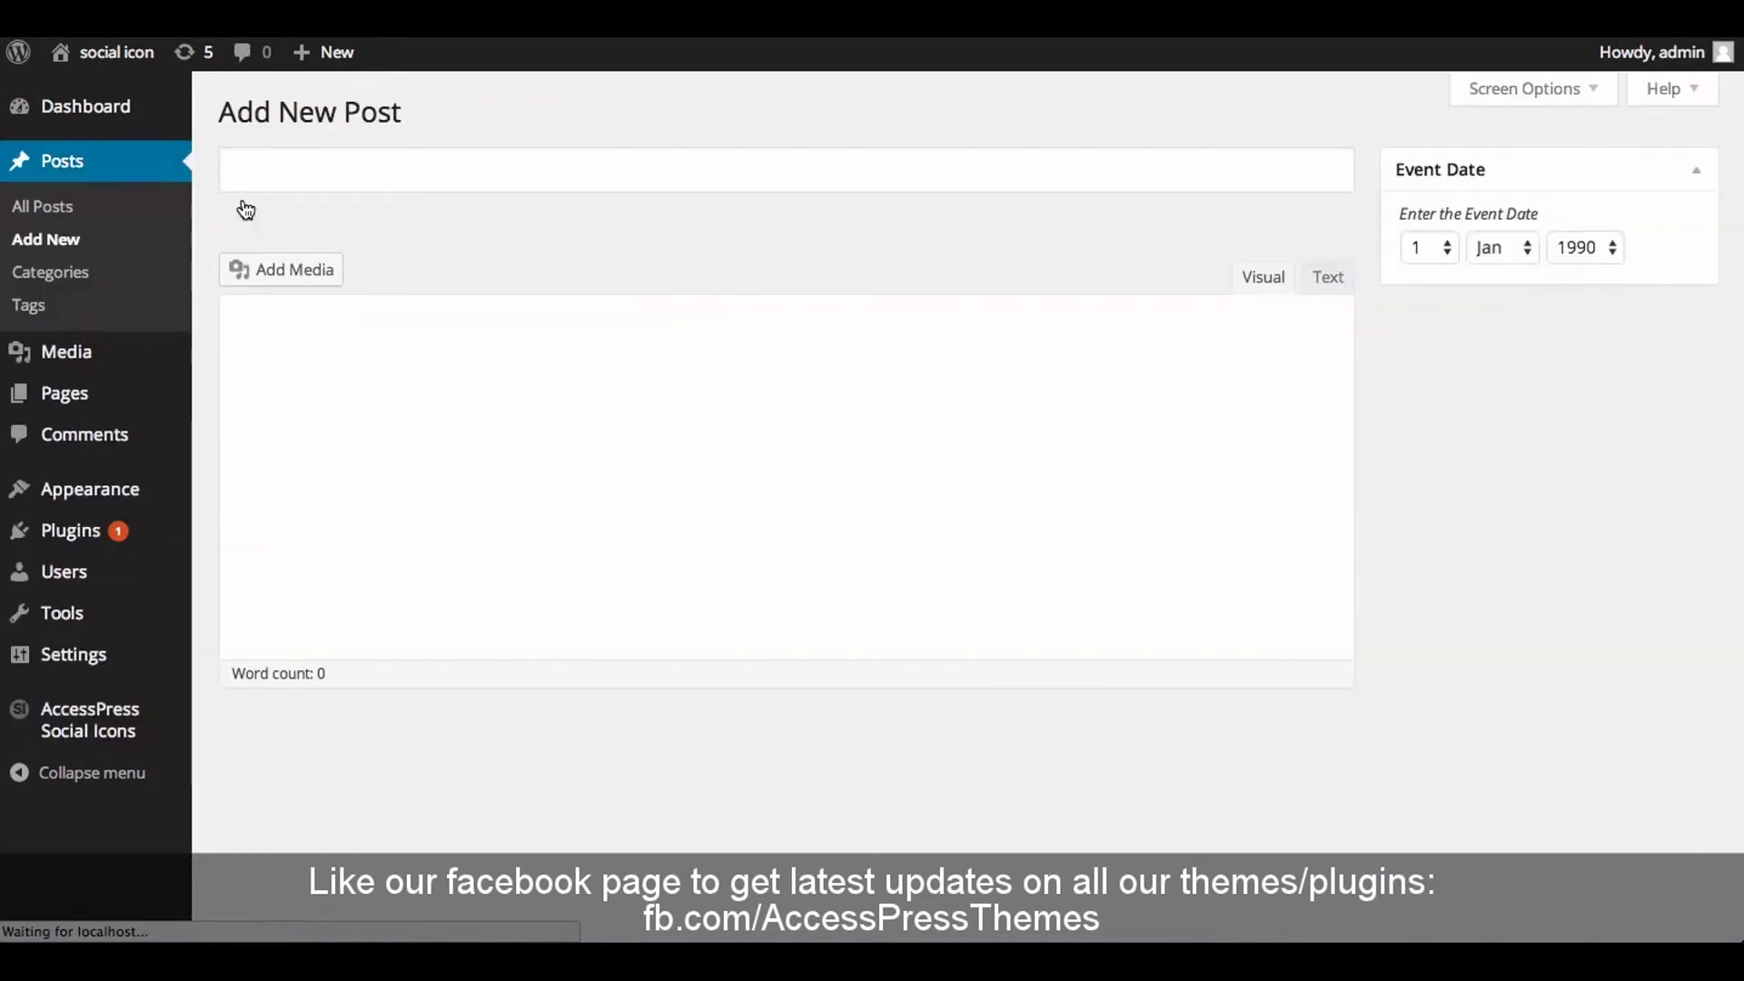
{"action": "left_click", "coordinate": [303, 427]}
{"action": "key", "text": "ctrl+v"}
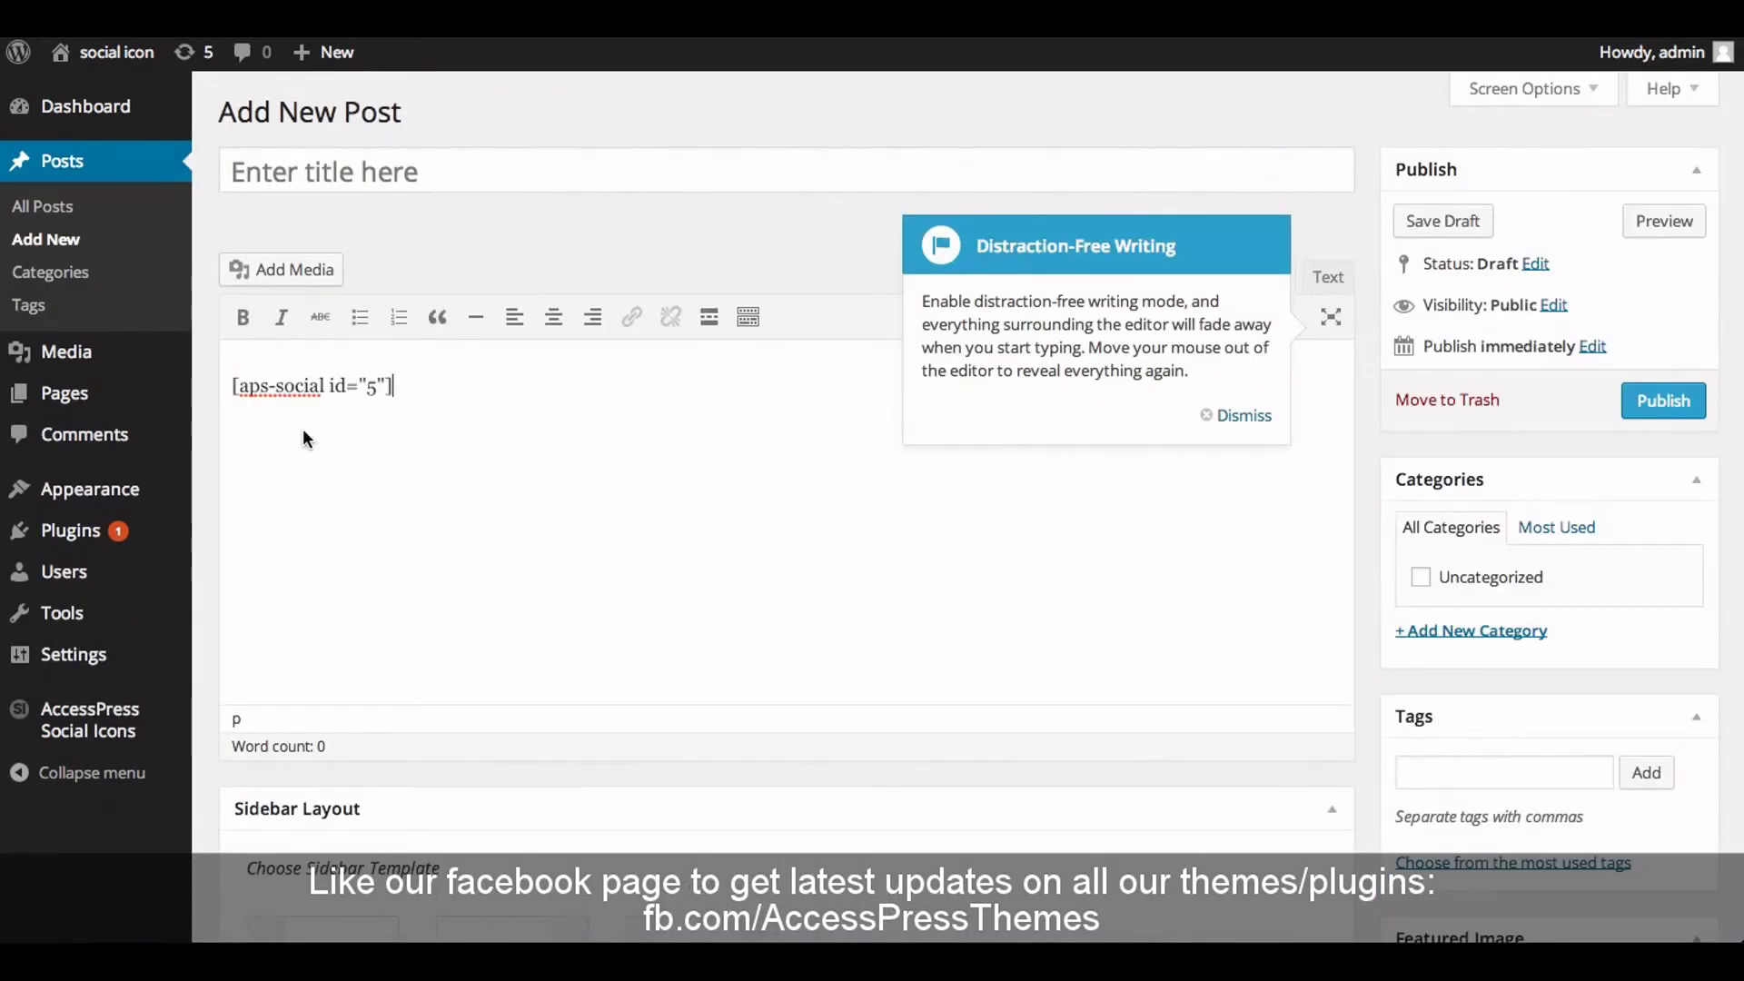
Title the new post 'Icon Individually'
{"action": "left_click", "coordinate": [339, 175]}
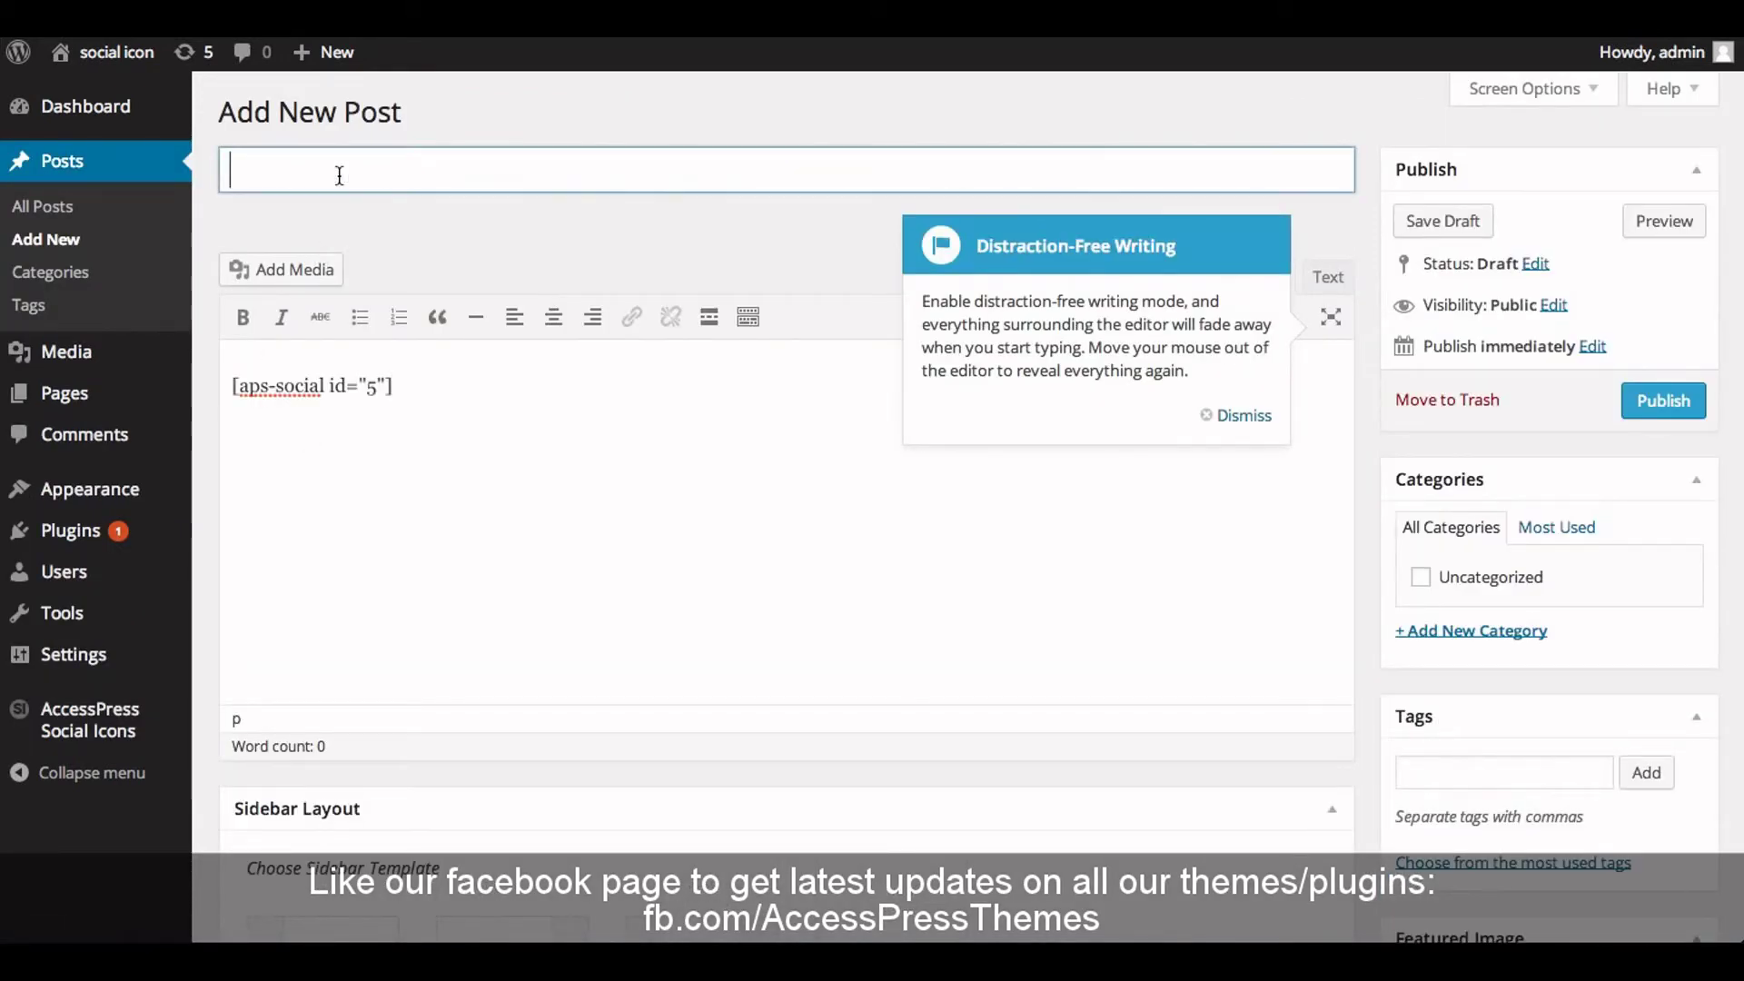
{"action": "type", "text": "Icons"}
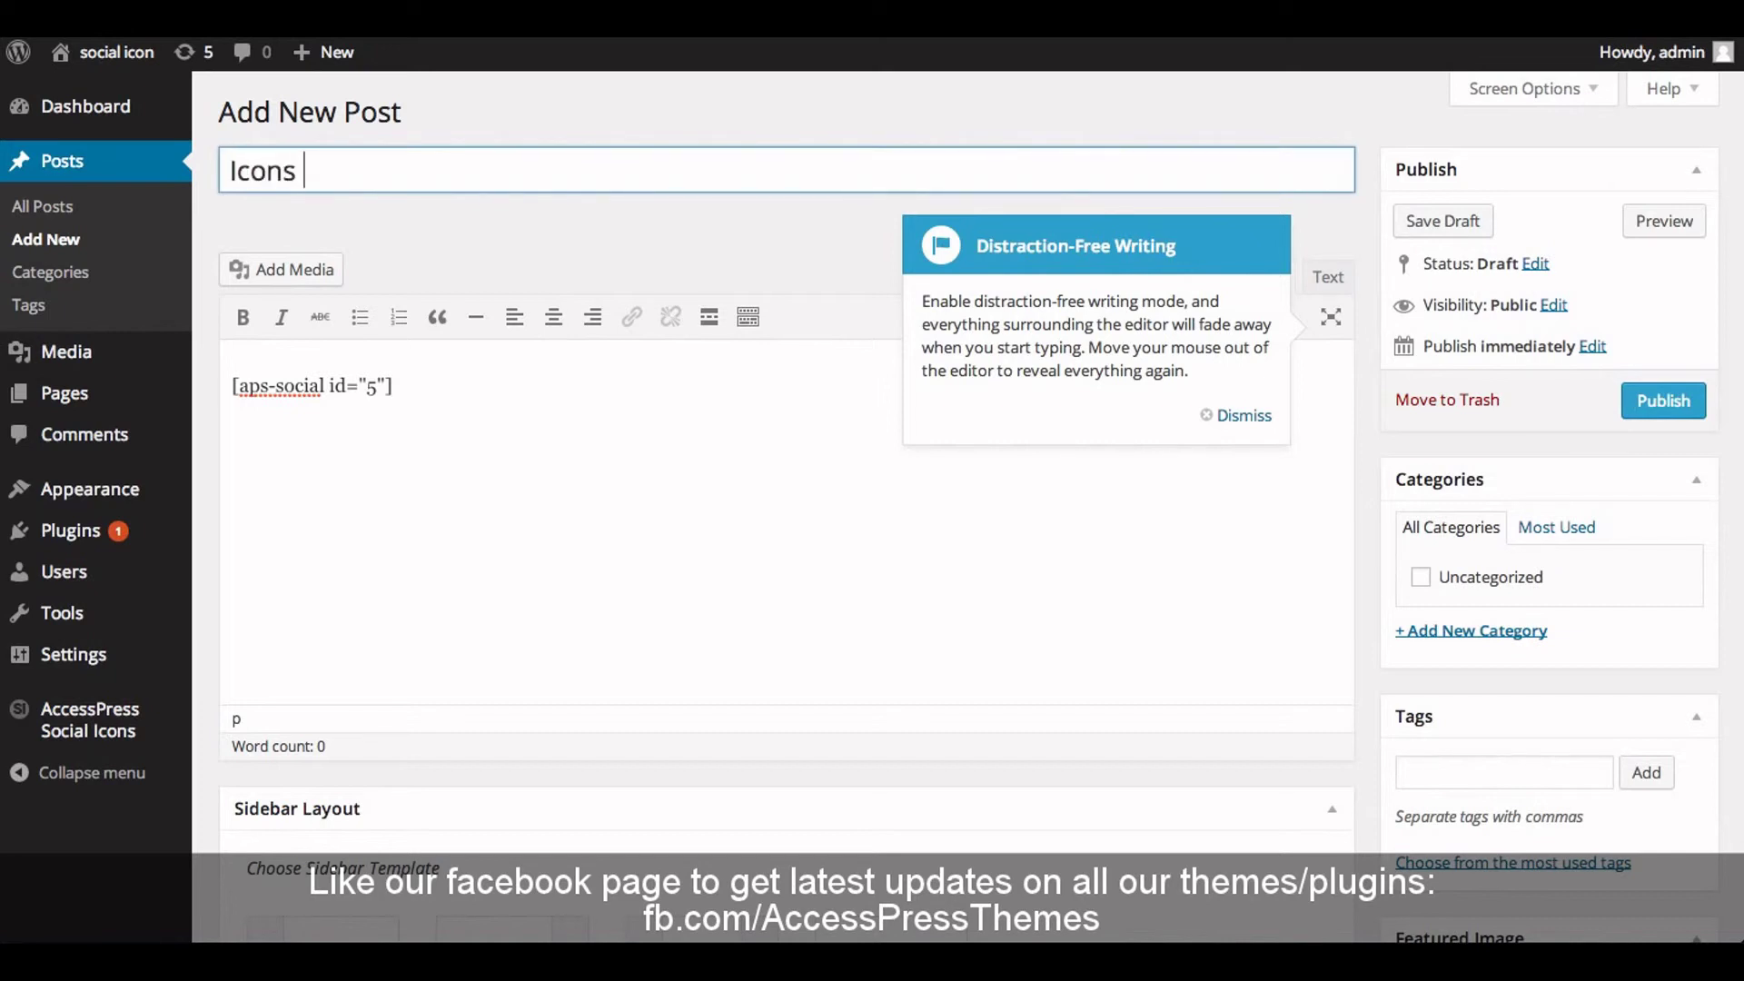
{"action": "key", "text": "BackSpace"}
{"action": "type", "text": "I"}
{"action": "type", "text": "ndividu"}
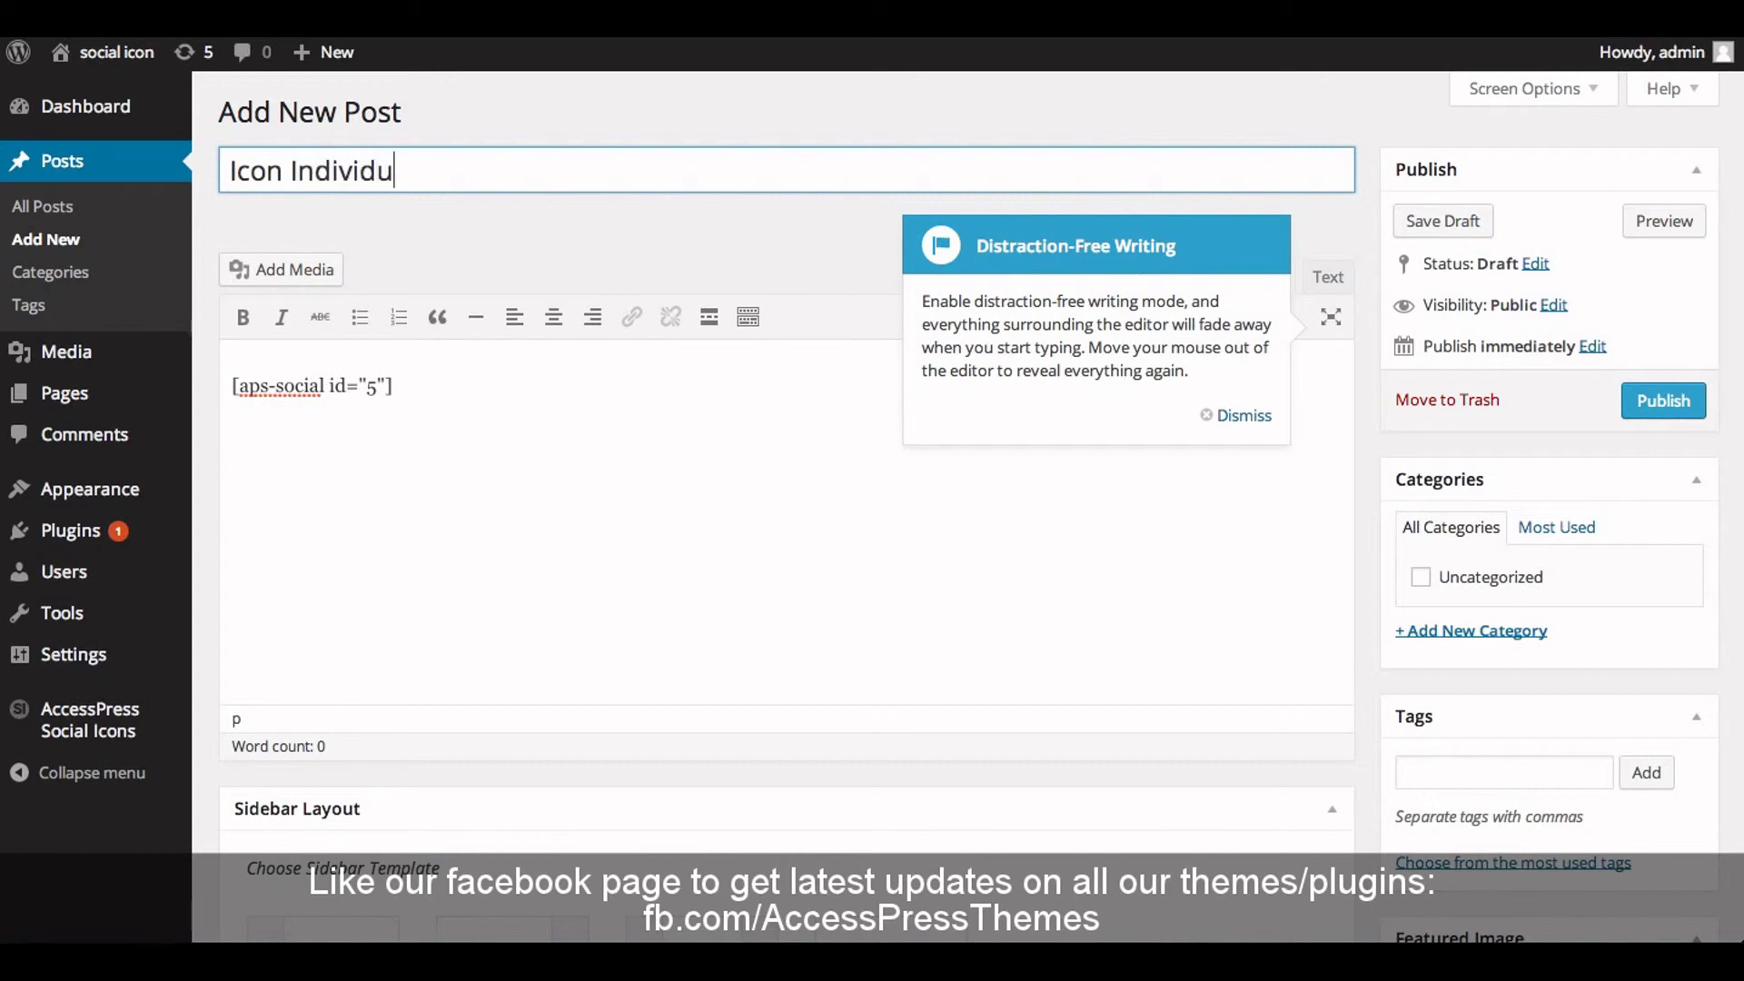
{"action": "type", "text": "ally"}
Publish the 'Icon Individually' post and view its live page
{"action": "left_click", "coordinate": [1655, 423]}
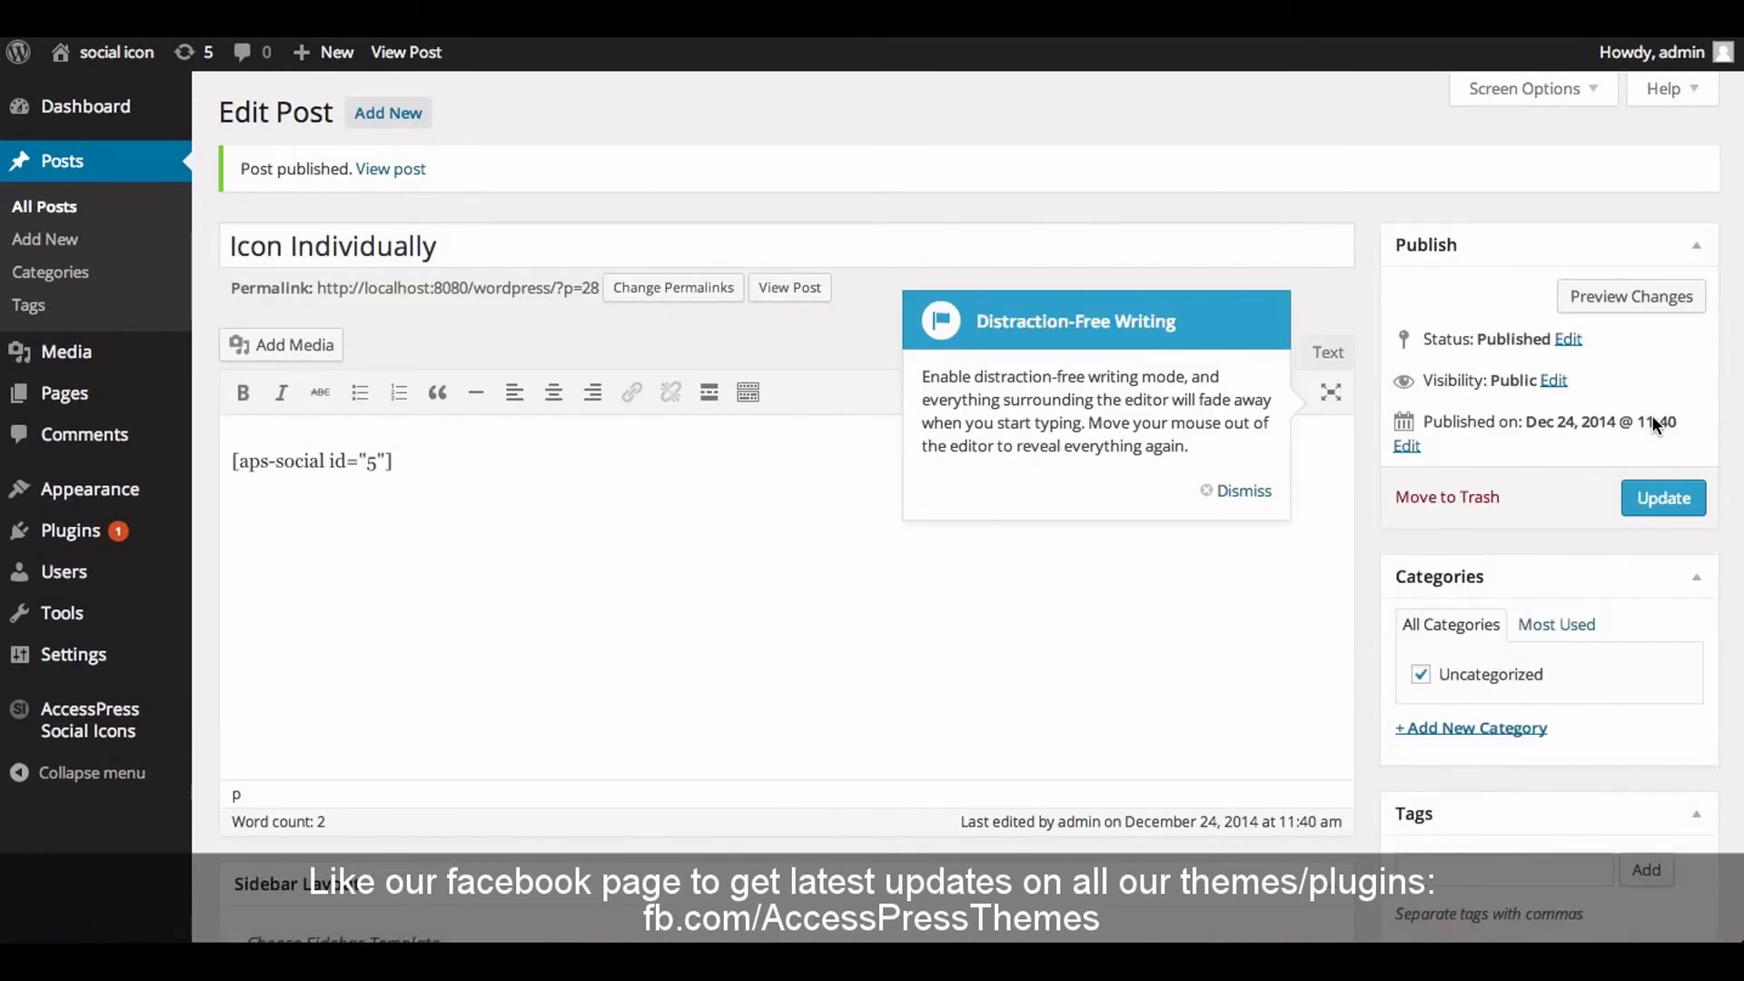
{"action": "left_click", "coordinate": [379, 174]}
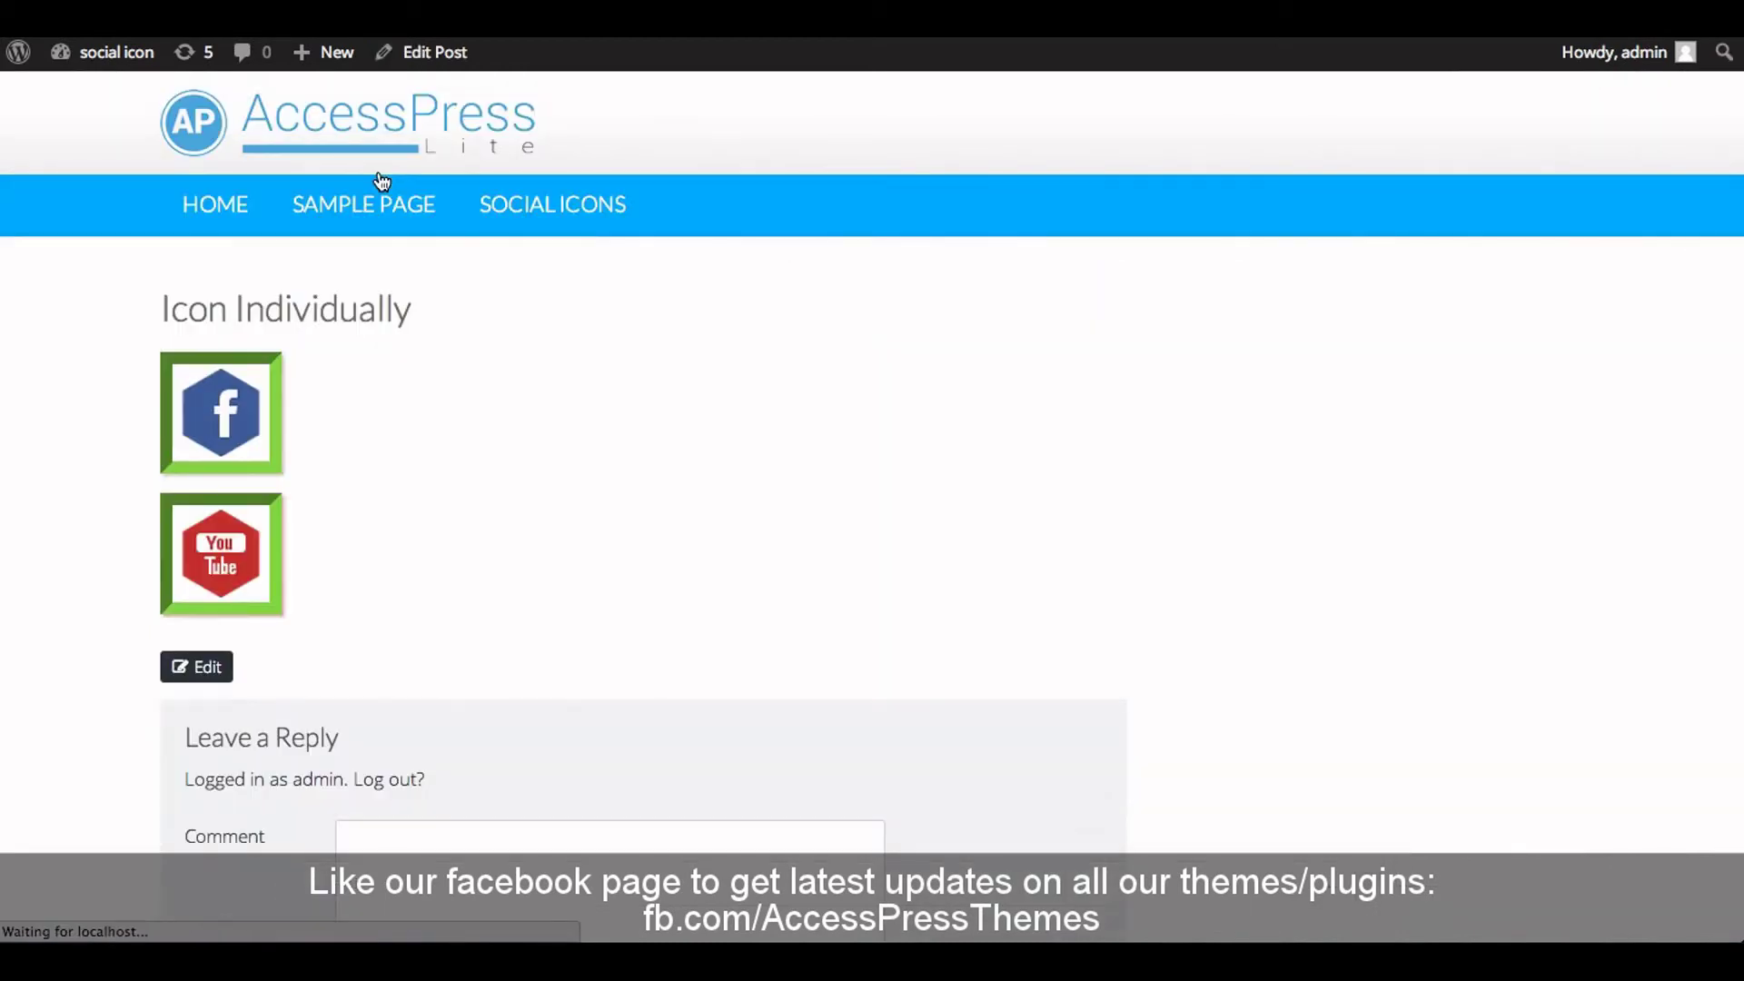